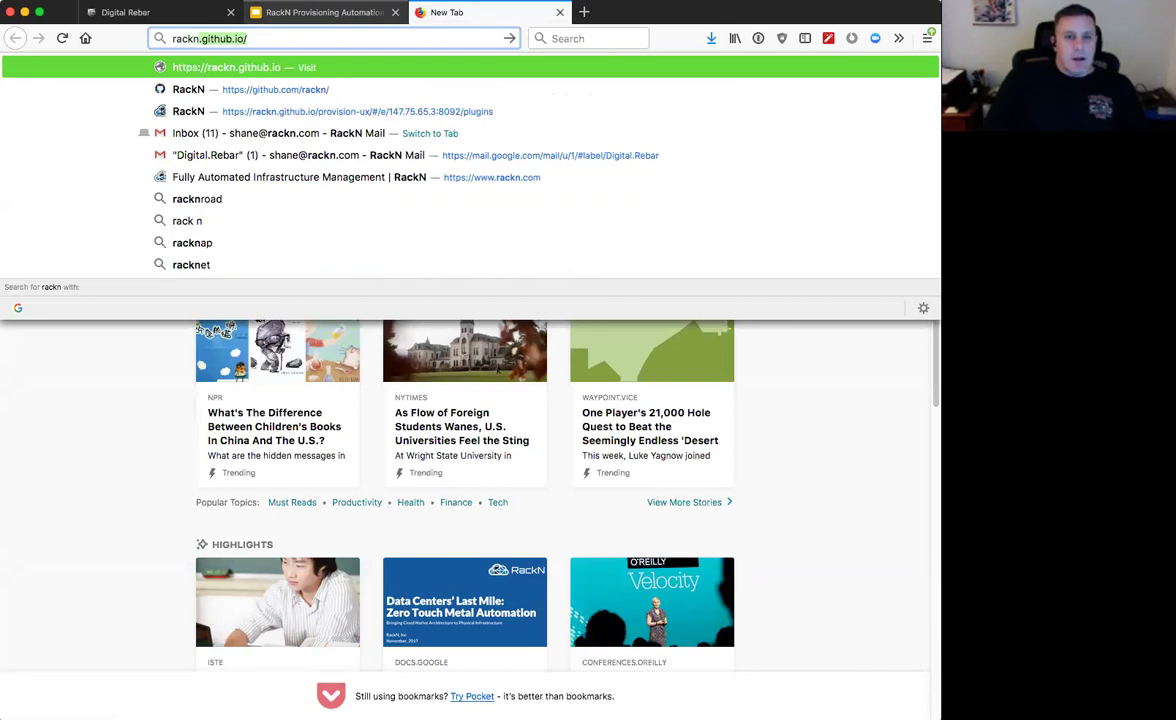
# Step: Open the RackN portal's plugins page for endpoint 147.75.65.3:8092 and log in with the default endpoint credentials
pyautogui.press('Down')
pyautogui.press('Down')
pyautogui.press('Return')
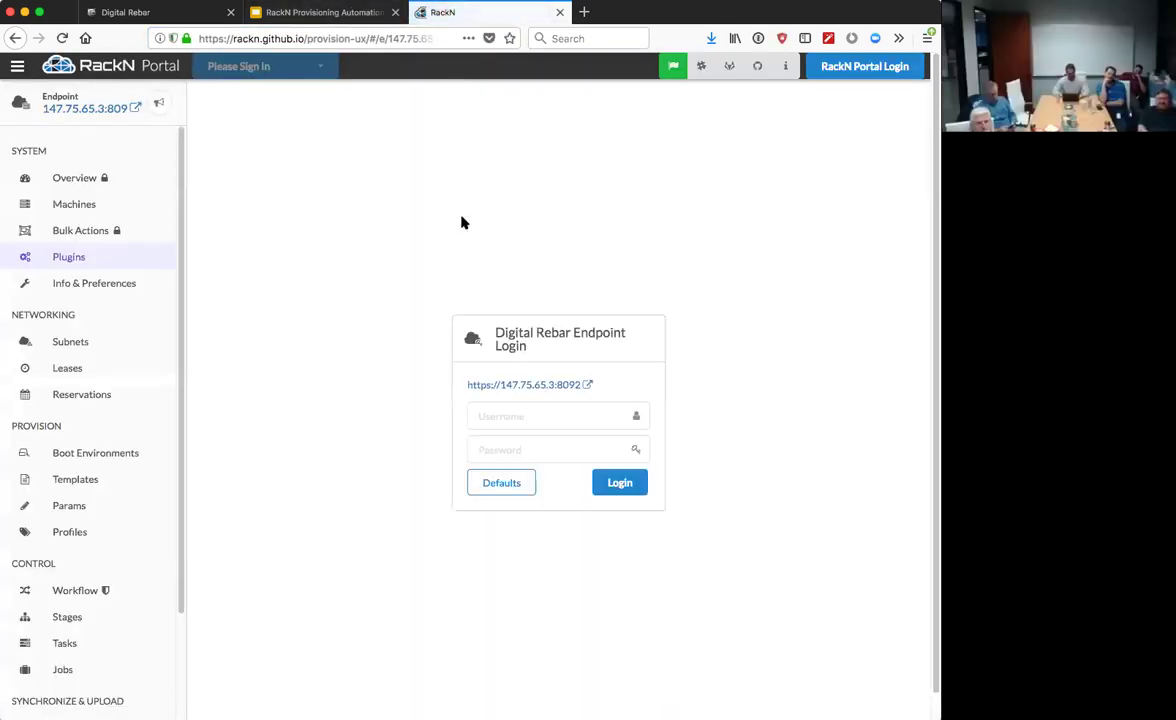
pyautogui.click(500, 484)
pyautogui.click(620, 490)
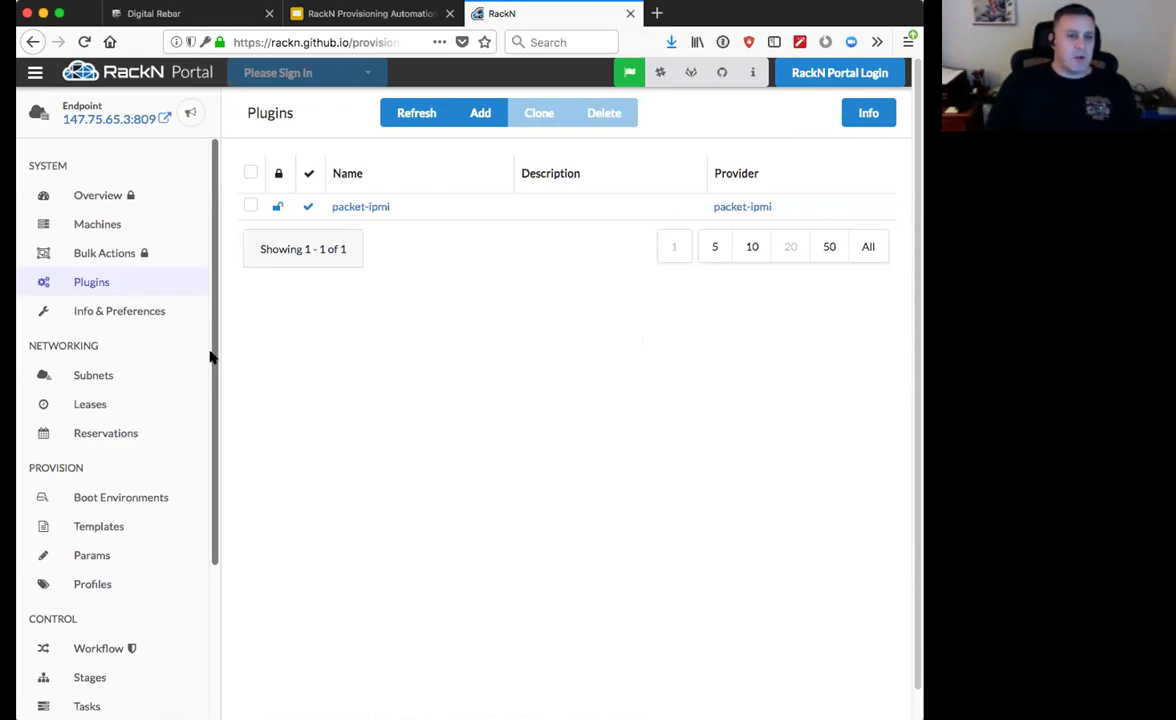
# Step: Look over the endpoint's available sections and sign in to the RackN Portal account
pyautogui.scroll(-1, 213, 357)
pyautogui.moveTo(213, 357); pyautogui.dragTo(211, 381)
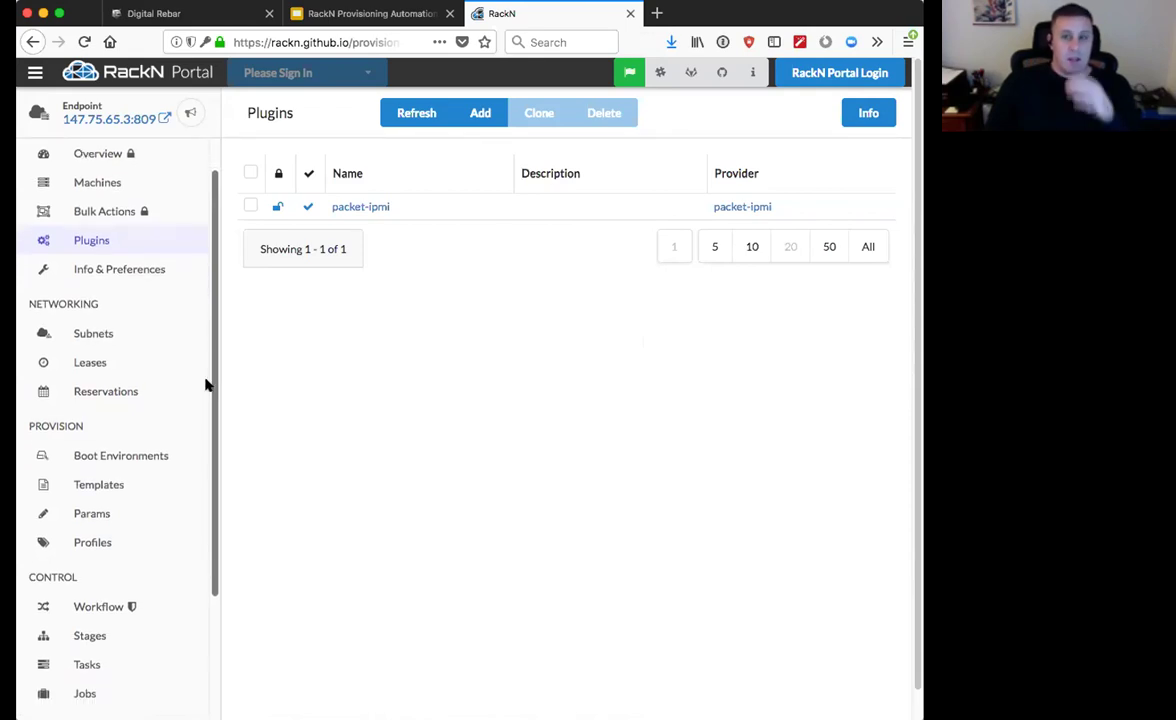
pyautogui.scroll(-1, 104, 153)
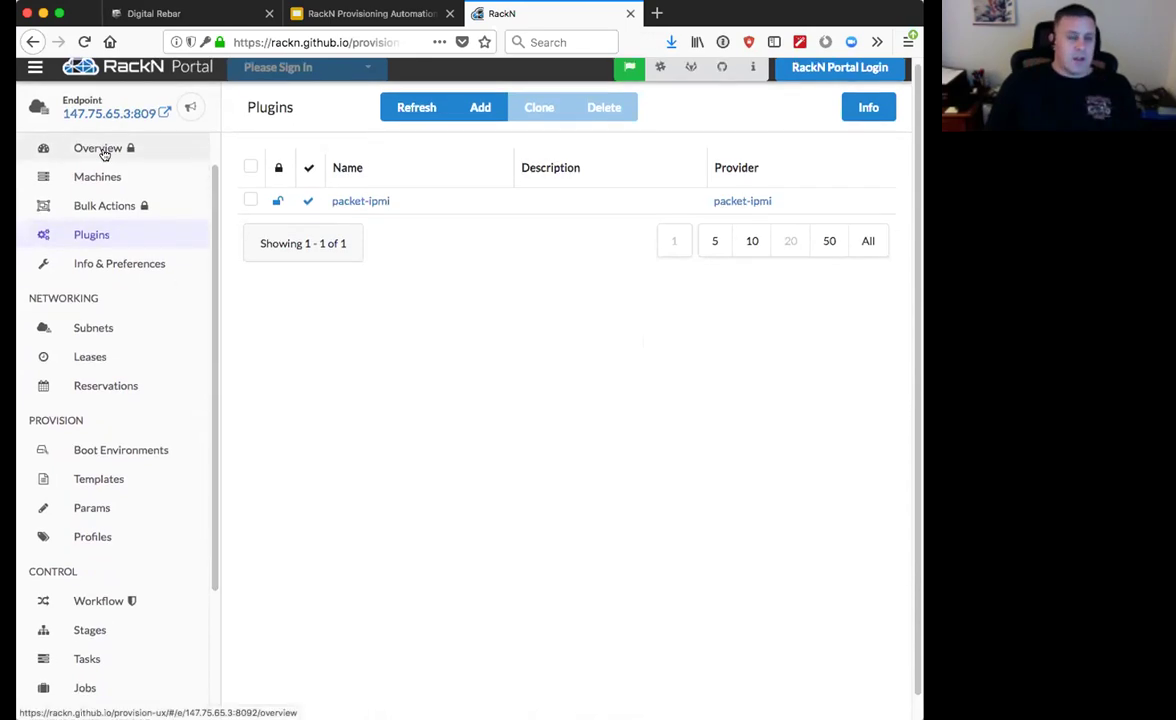
pyautogui.scroll(-2, 139, 466)
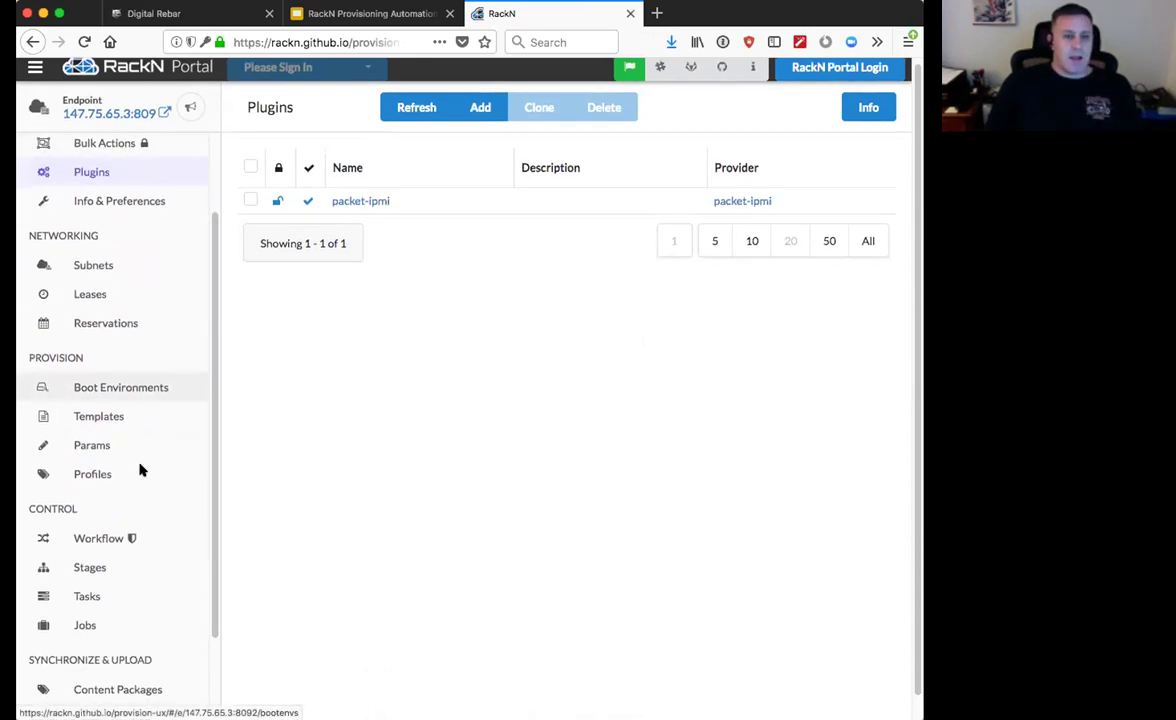
pyautogui.scroll(3, 126, 289)
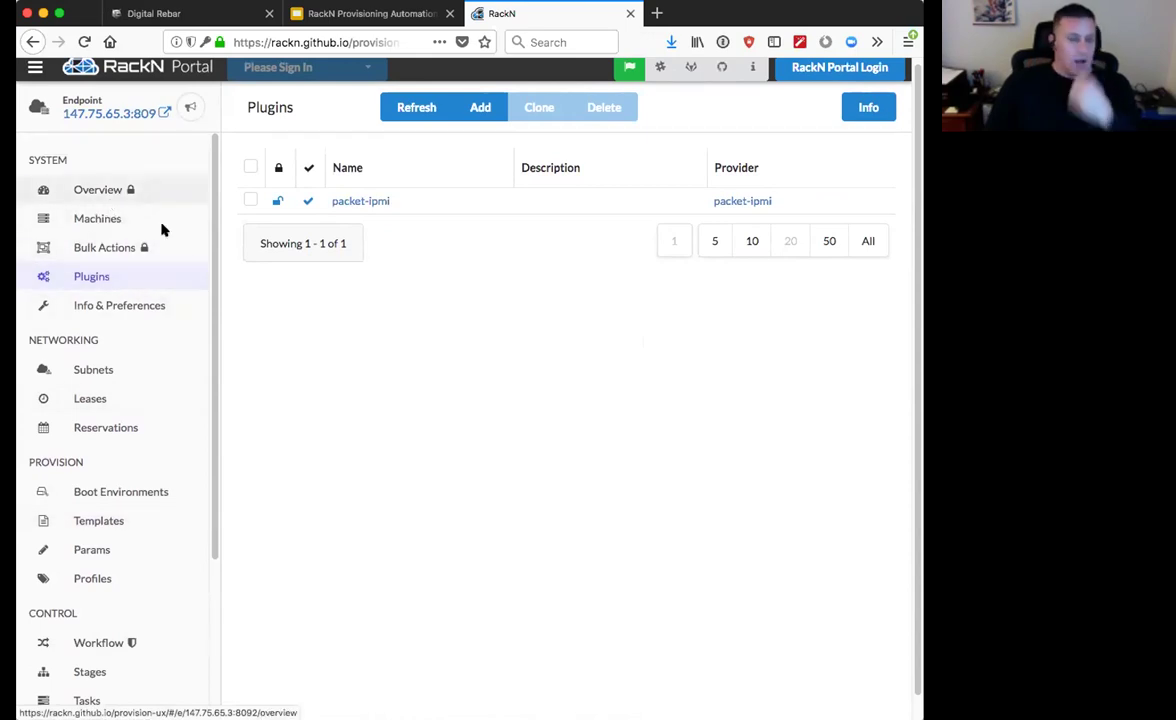
pyautogui.scroll(1, 815, 110)
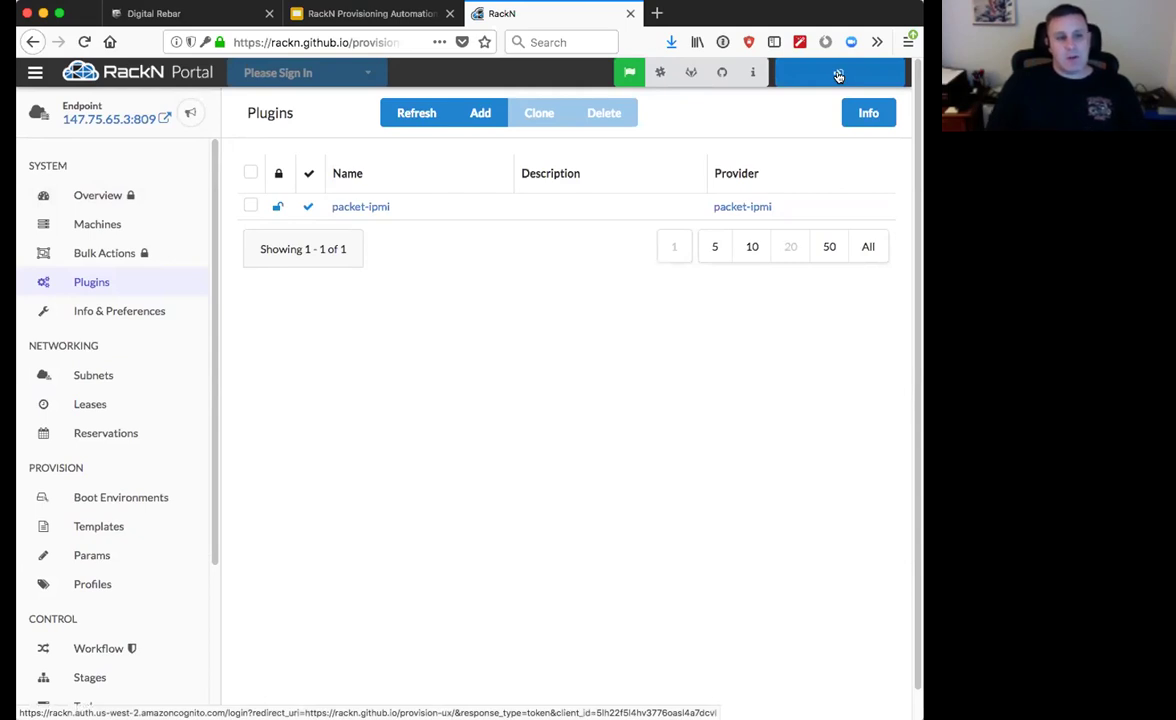
pyautogui.click(838, 76)
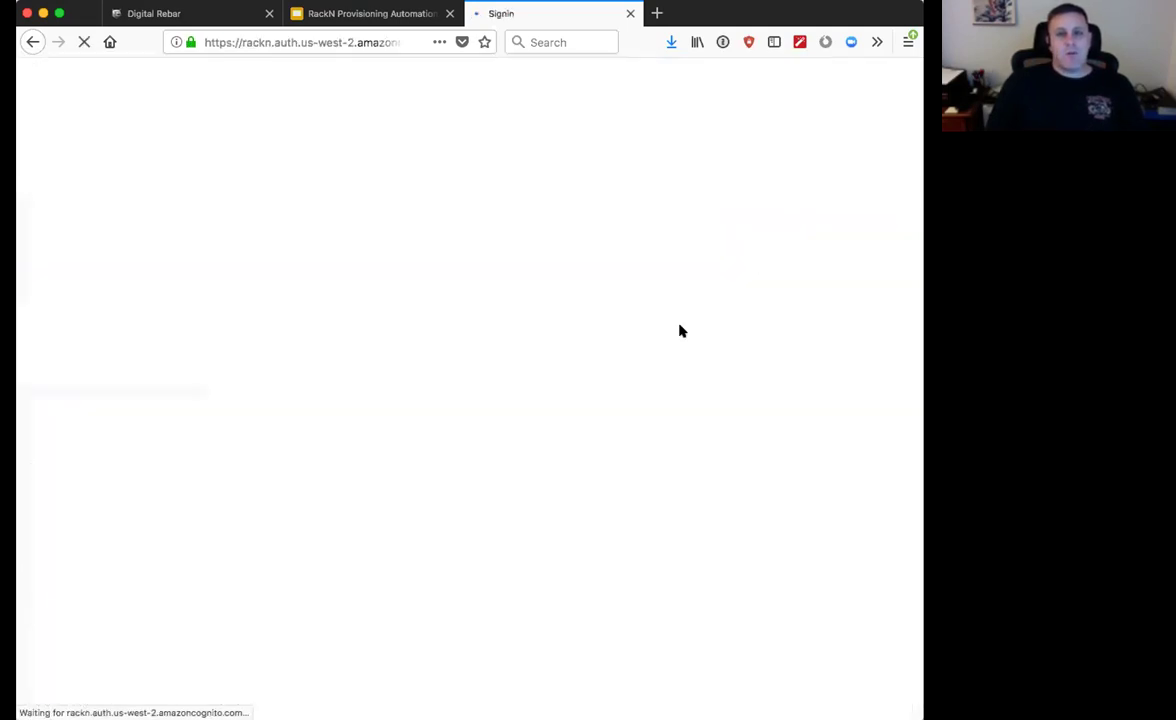
pyautogui.click(480, 445)
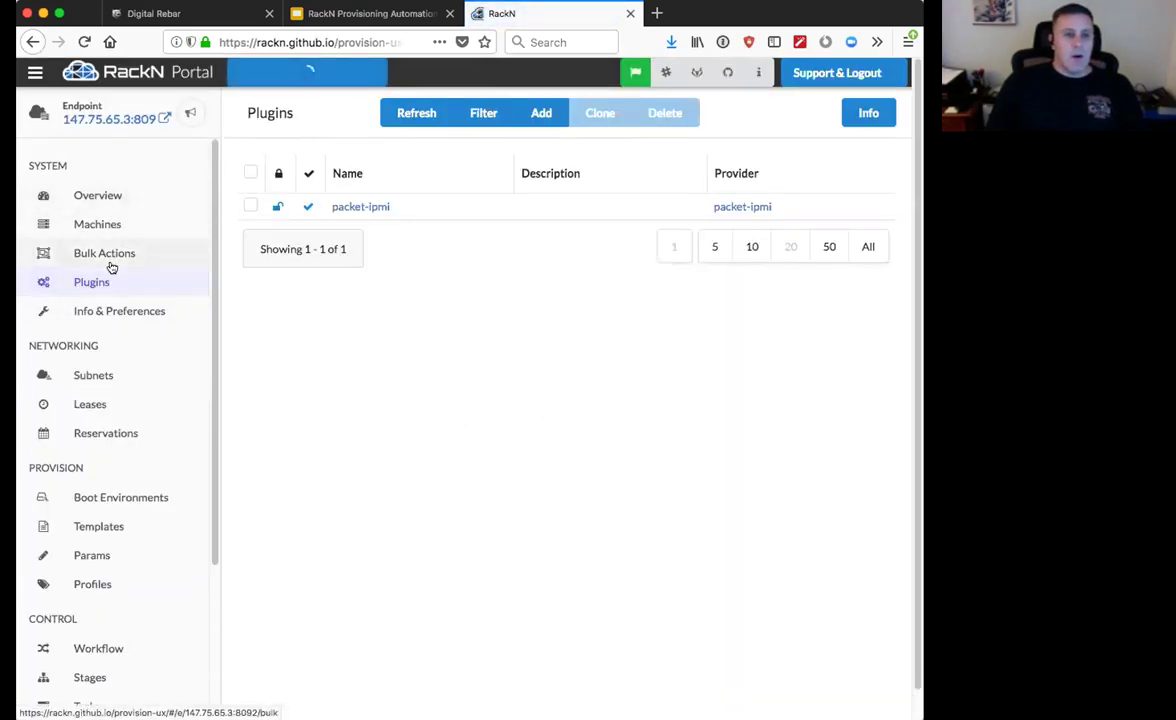
# Step: Review the endpoint's Info & Preferences page, followed by its Content Packages
pyautogui.scroll(-1, 147, 459)
pyautogui.scroll(-5, 92, 598)
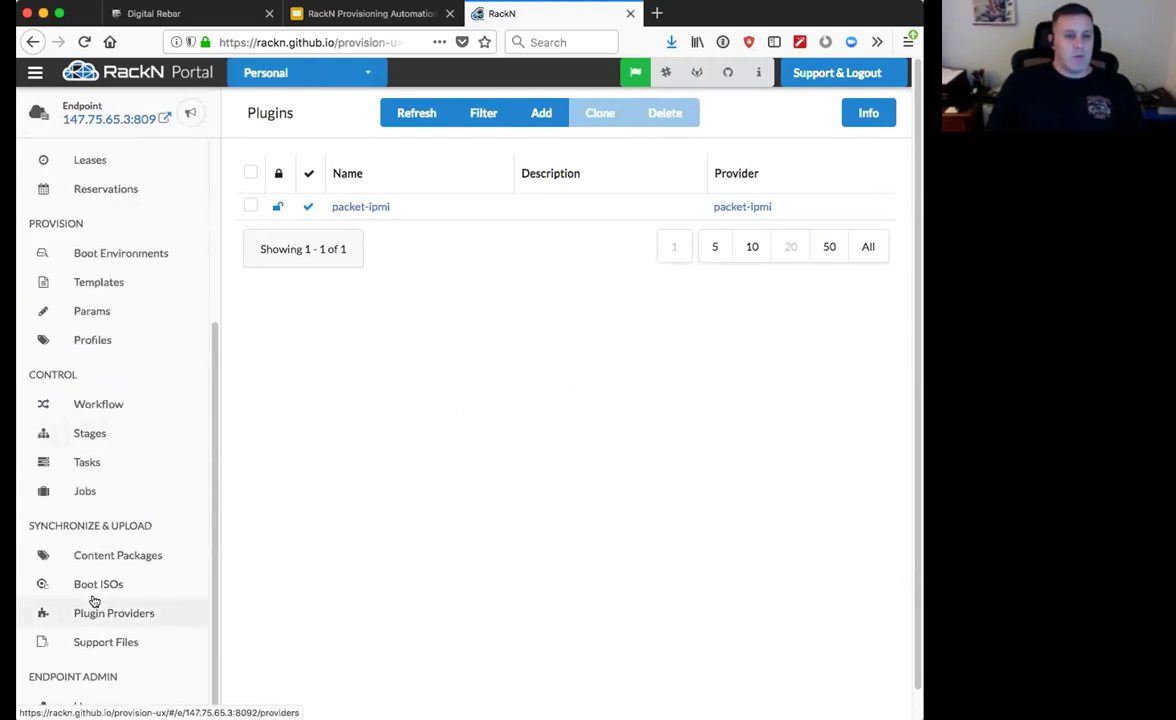
pyautogui.scroll(6, 133, 346)
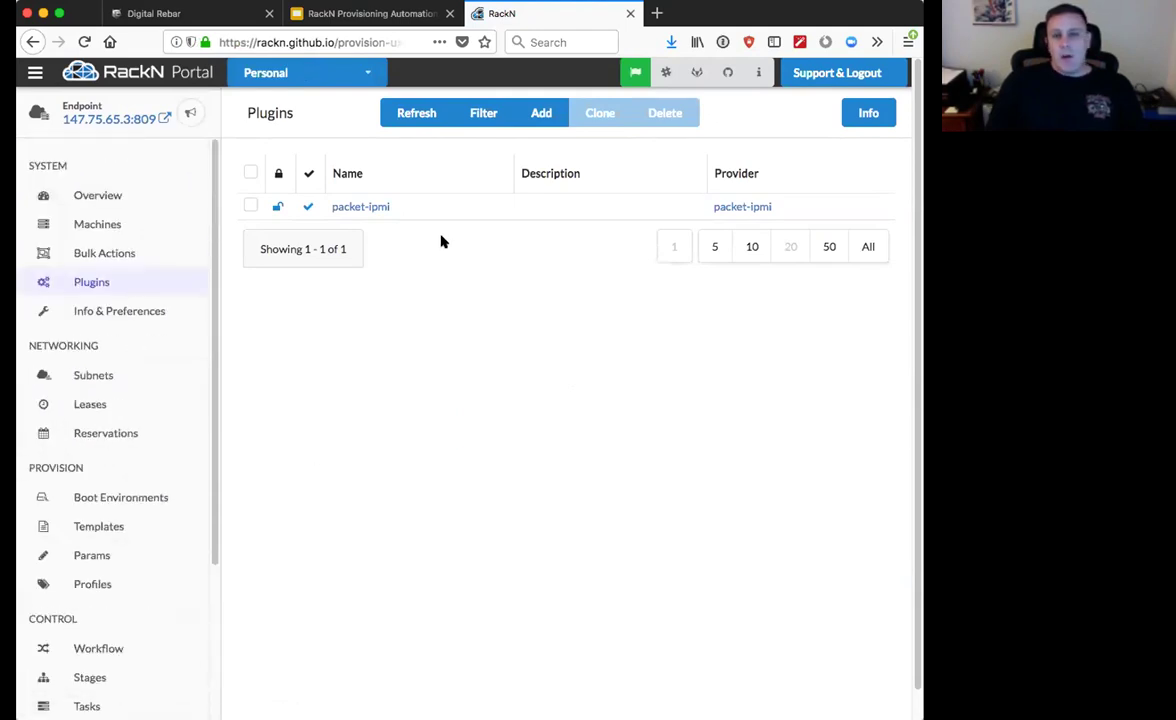
pyautogui.click(121, 314)
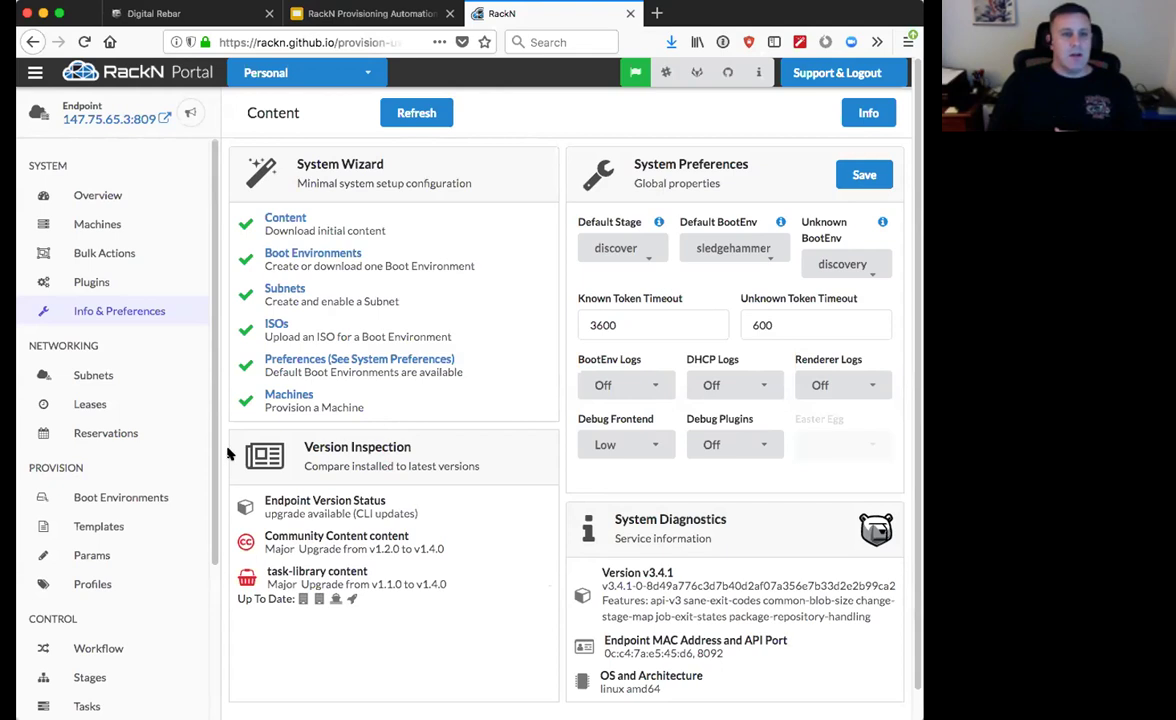
pyautogui.scroll(-5, 178, 406)
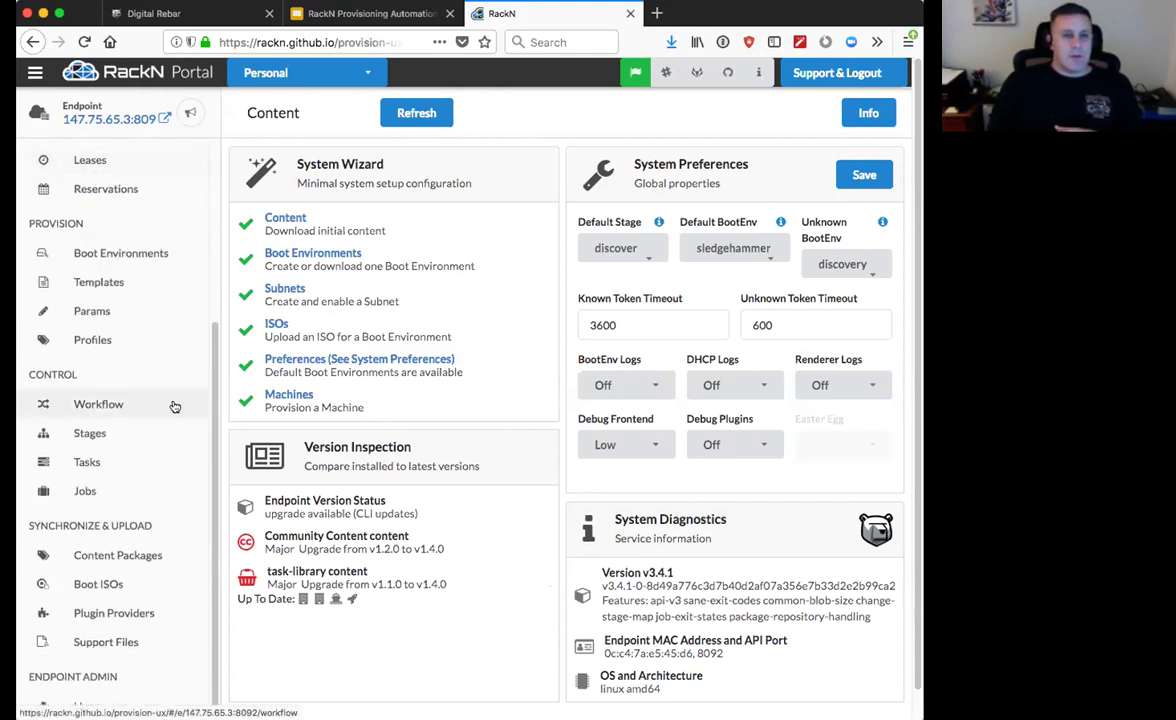
pyautogui.click(155, 556)
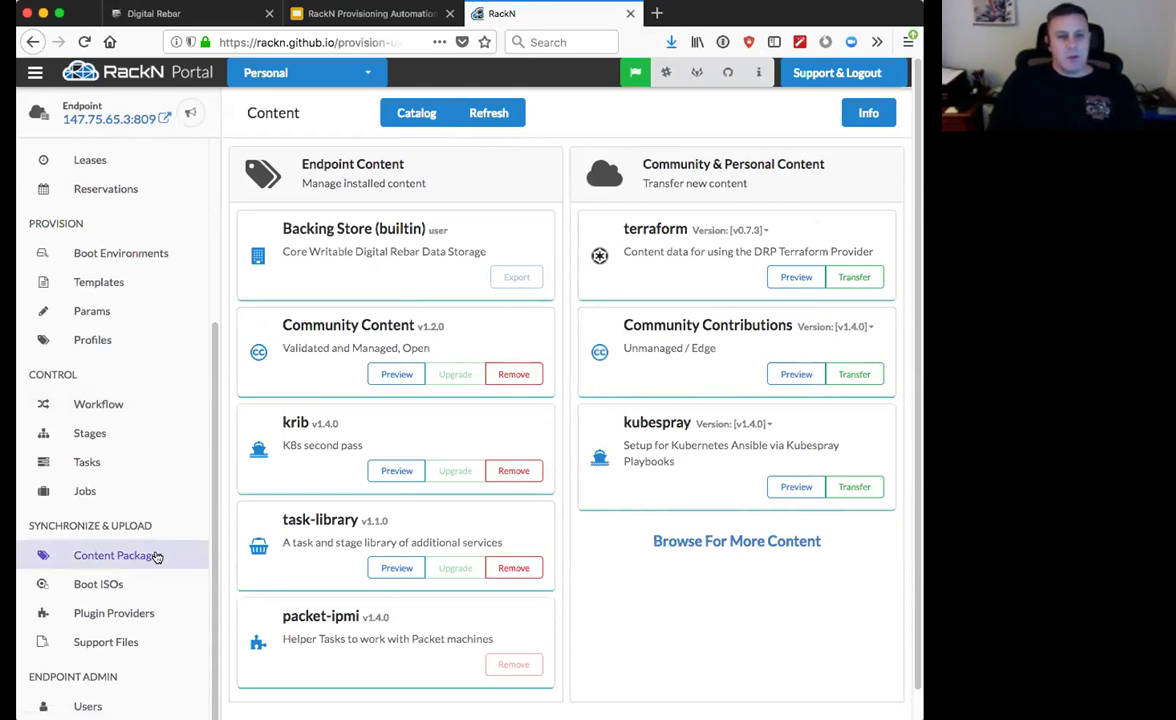
# Step: View the Params list and inspect the my-k8s-cluster profile with its change-stage/map parameter expanded
pyautogui.scroll(3, 113, 514)
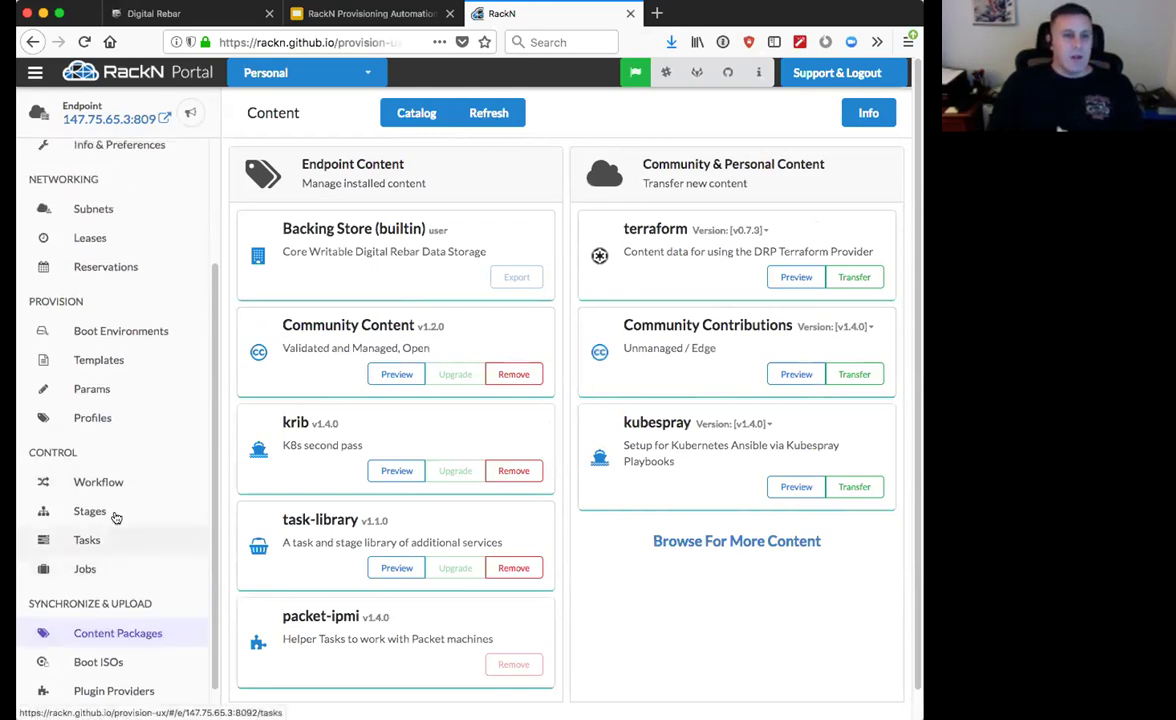
pyautogui.click(91, 390)
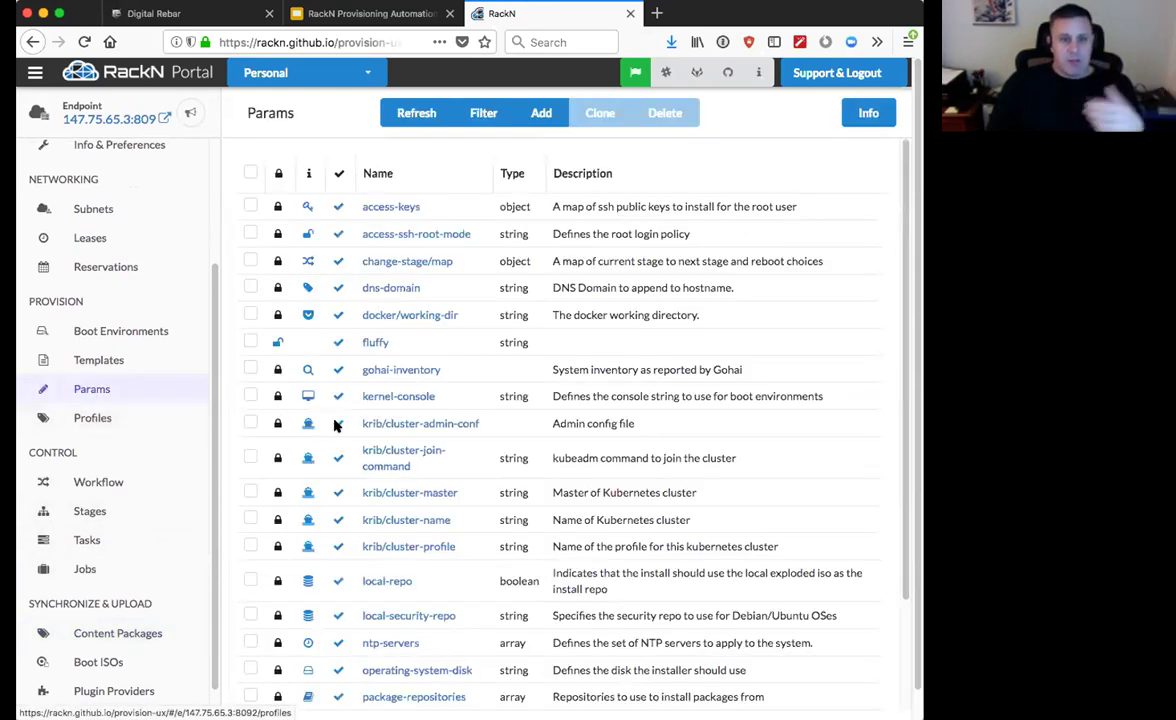
pyautogui.click(100, 419)
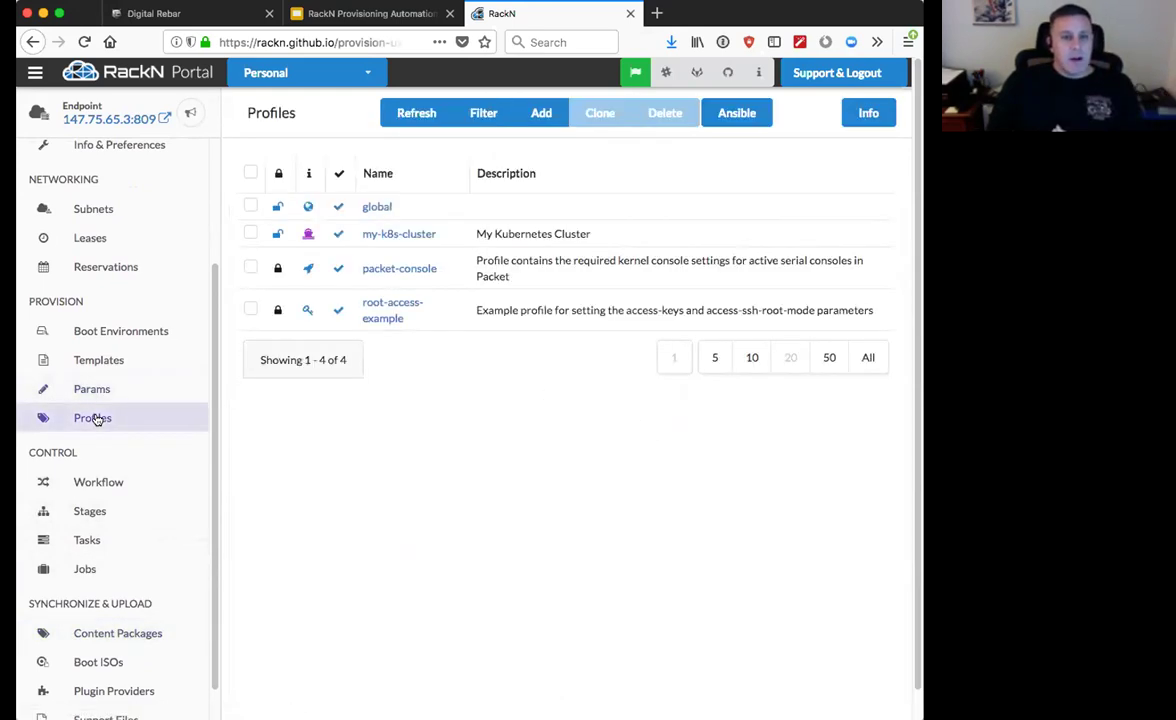
pyautogui.click(412, 234)
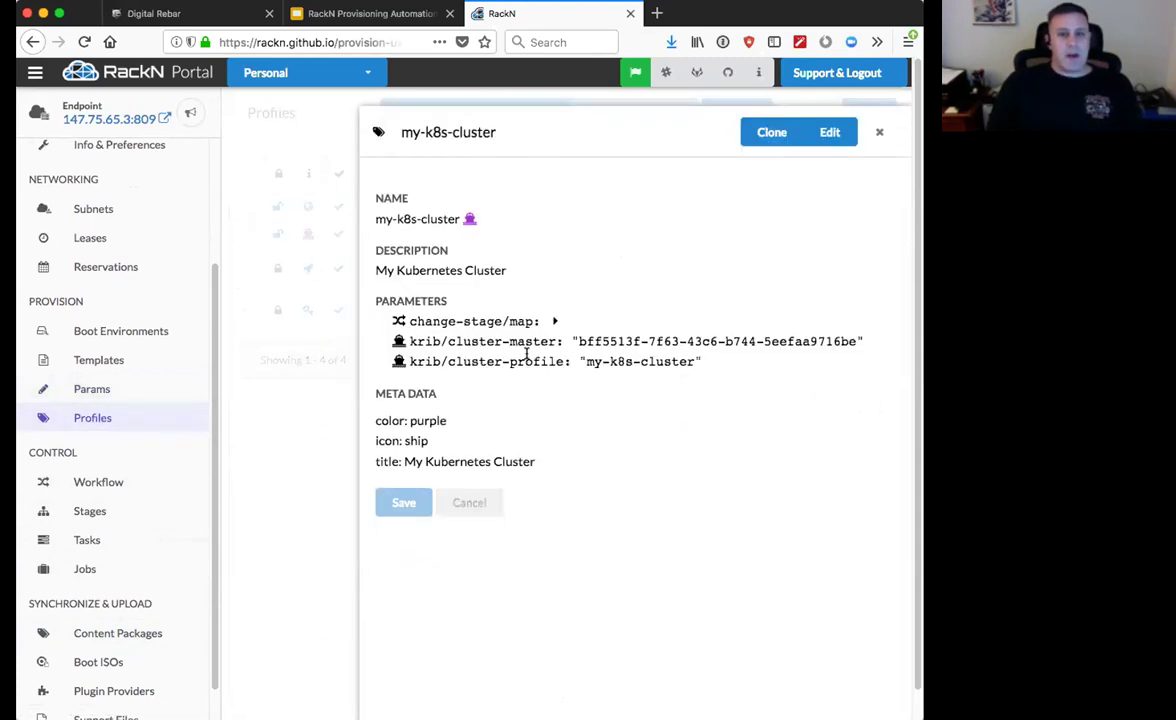
pyautogui.click(555, 321)
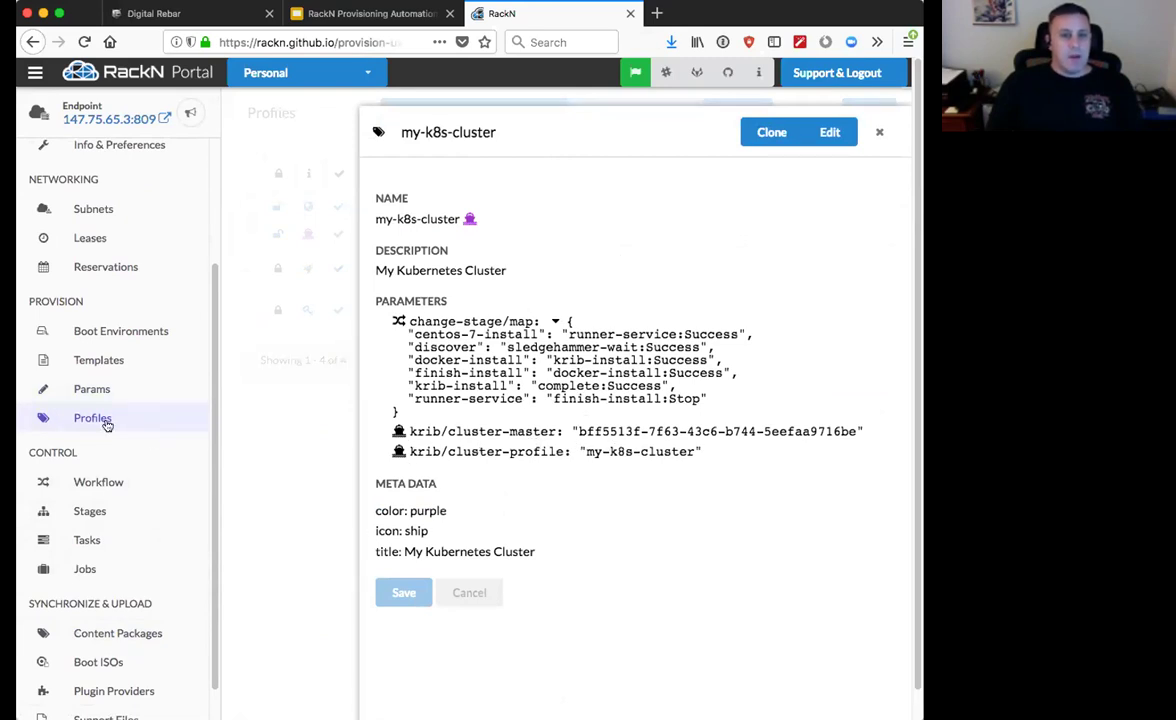
# Step: Examine the krib-install.sh.tmpl template's script, highlighting the {{.ProvisionerURL}} variable on line 9, and close it
pyautogui.click(103, 365)
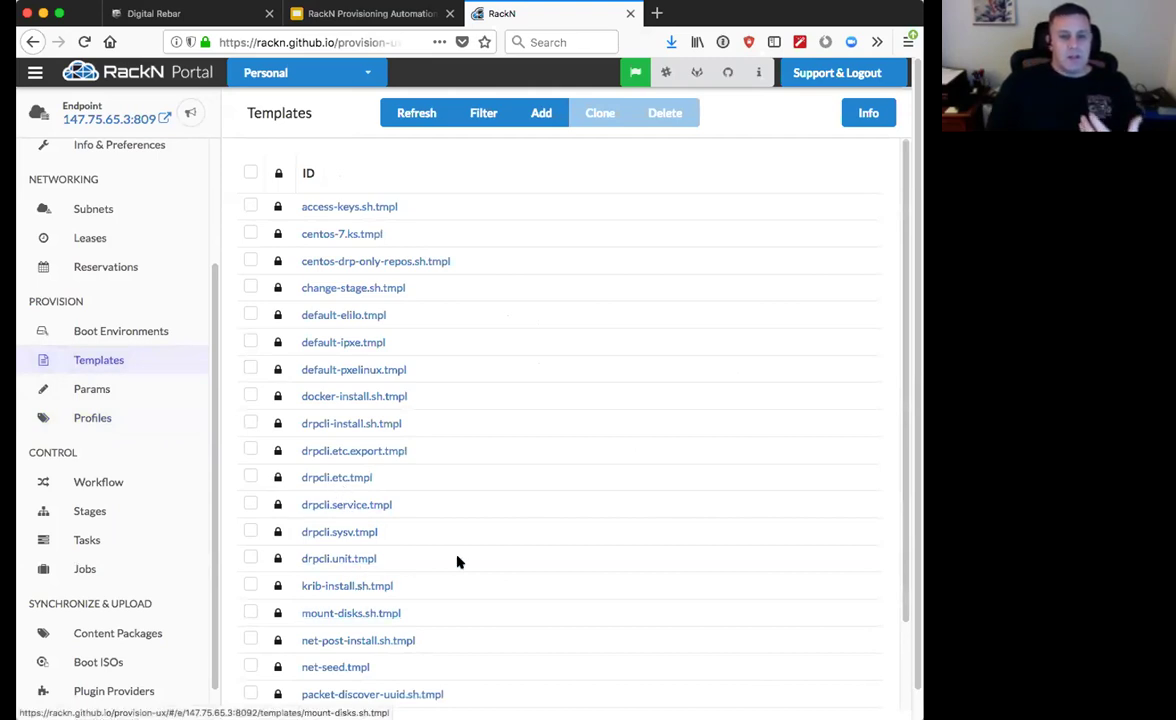
pyautogui.scroll(-1, 450, 570)
pyautogui.click(340, 575)
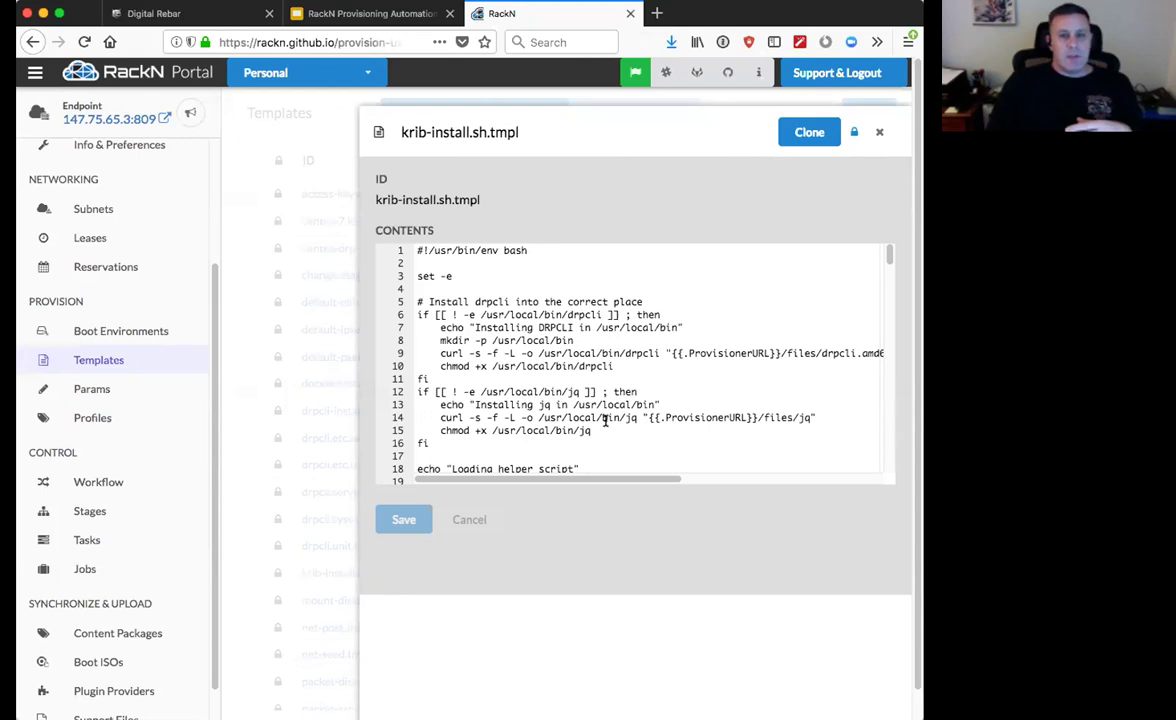
pyautogui.scroll(-1, 604, 420)
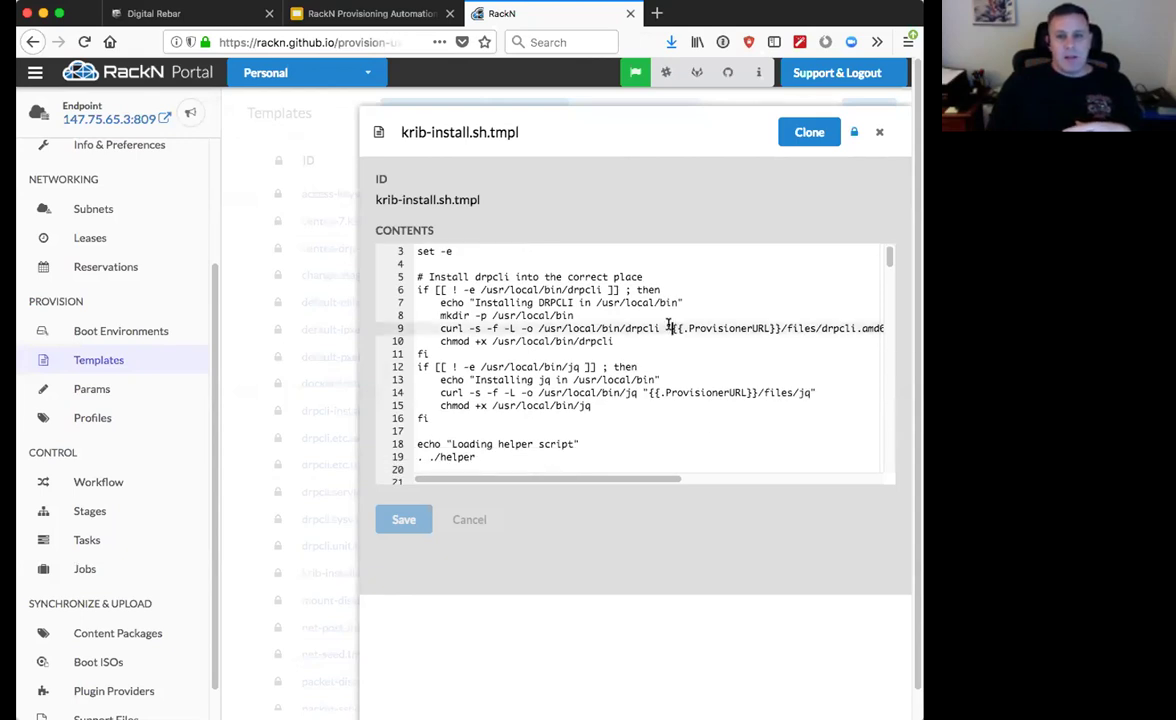
pyautogui.moveTo(671, 328); pyautogui.dragTo(782, 328)
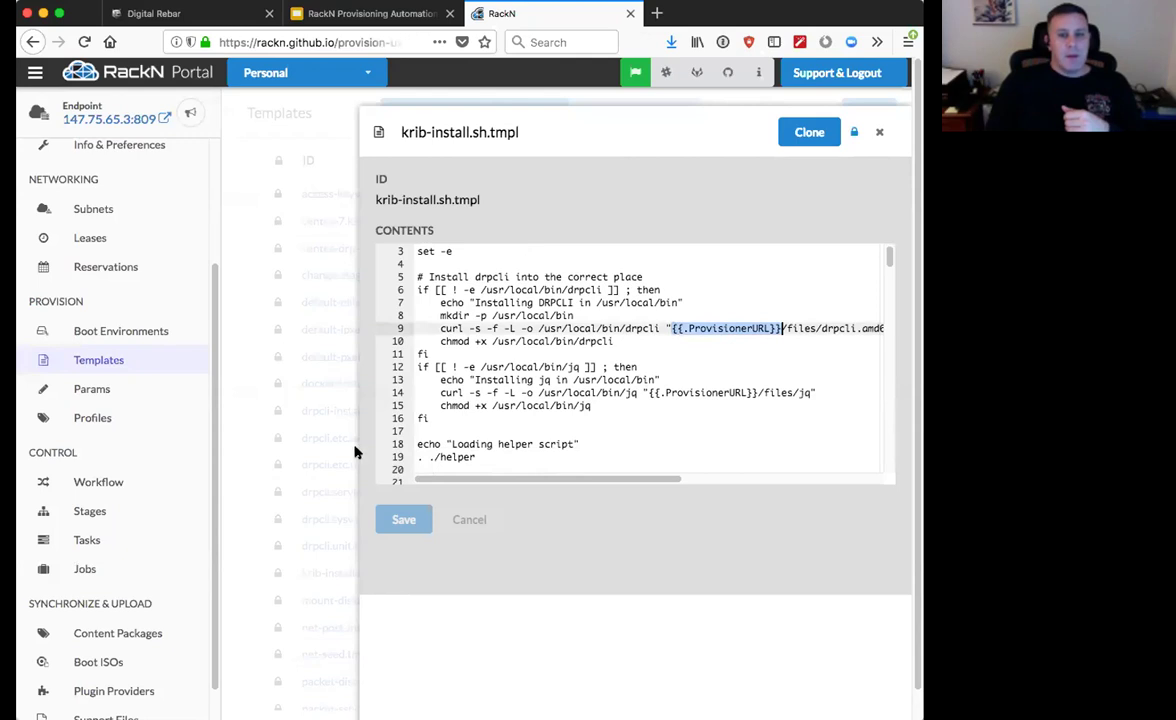
pyautogui.scroll(-4, 683, 383)
pyautogui.scroll(-20, 683, 383)
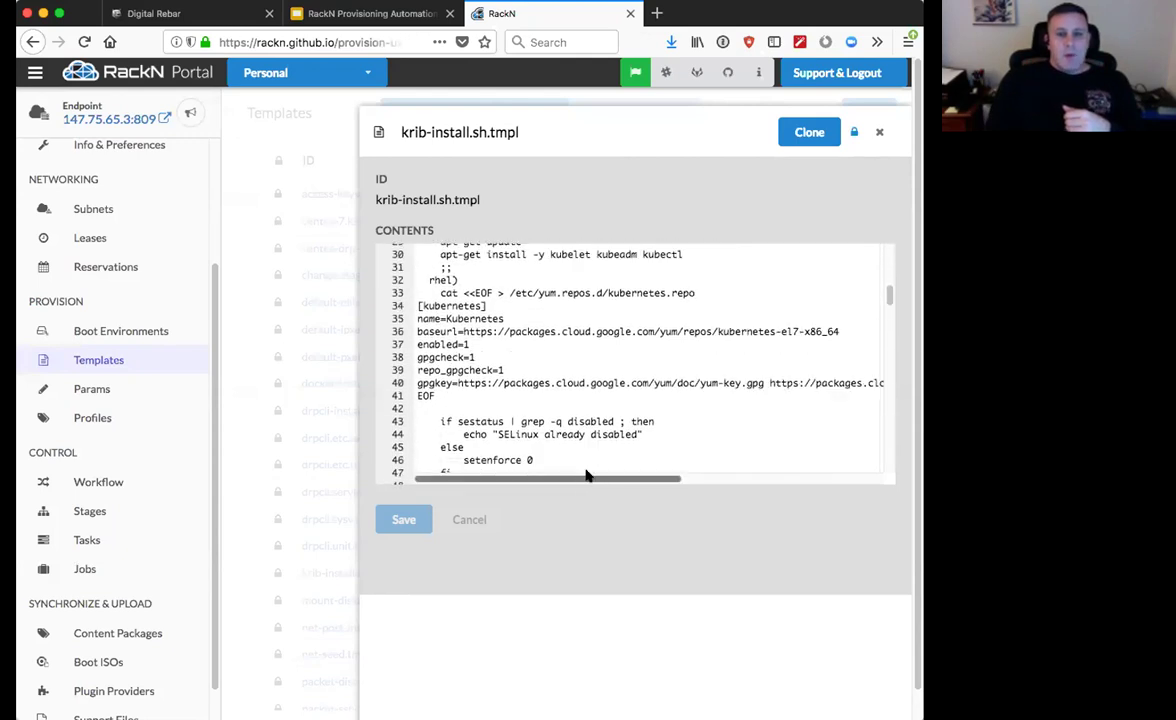
pyautogui.scroll(-3, 595, 393)
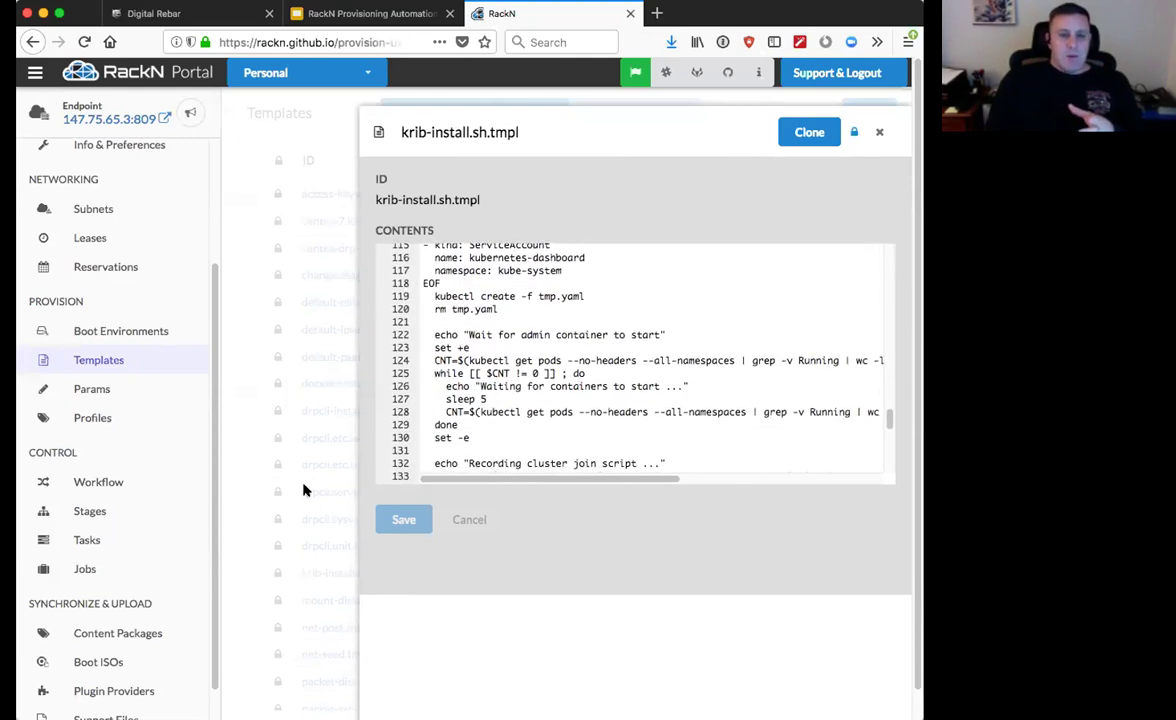
pyautogui.click(241, 465)
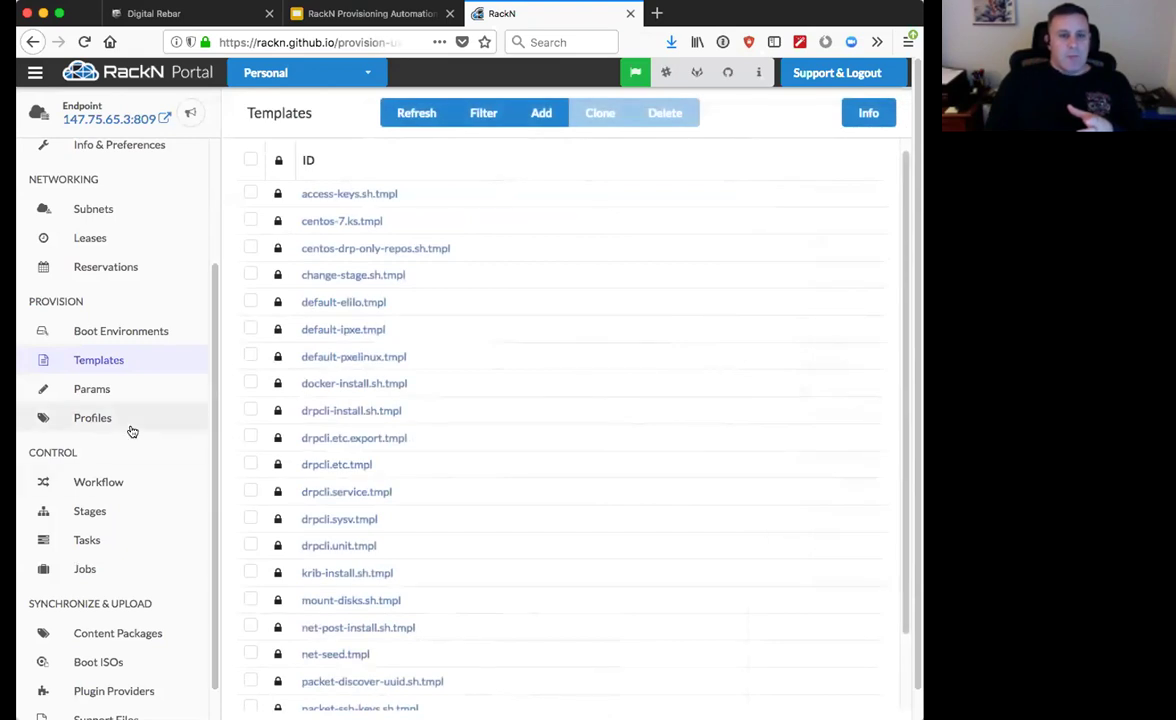
# Step: Show the list of tasks defined on the endpoint
pyautogui.scroll(2, 131, 428)
pyautogui.scroll(-3, 131, 428)
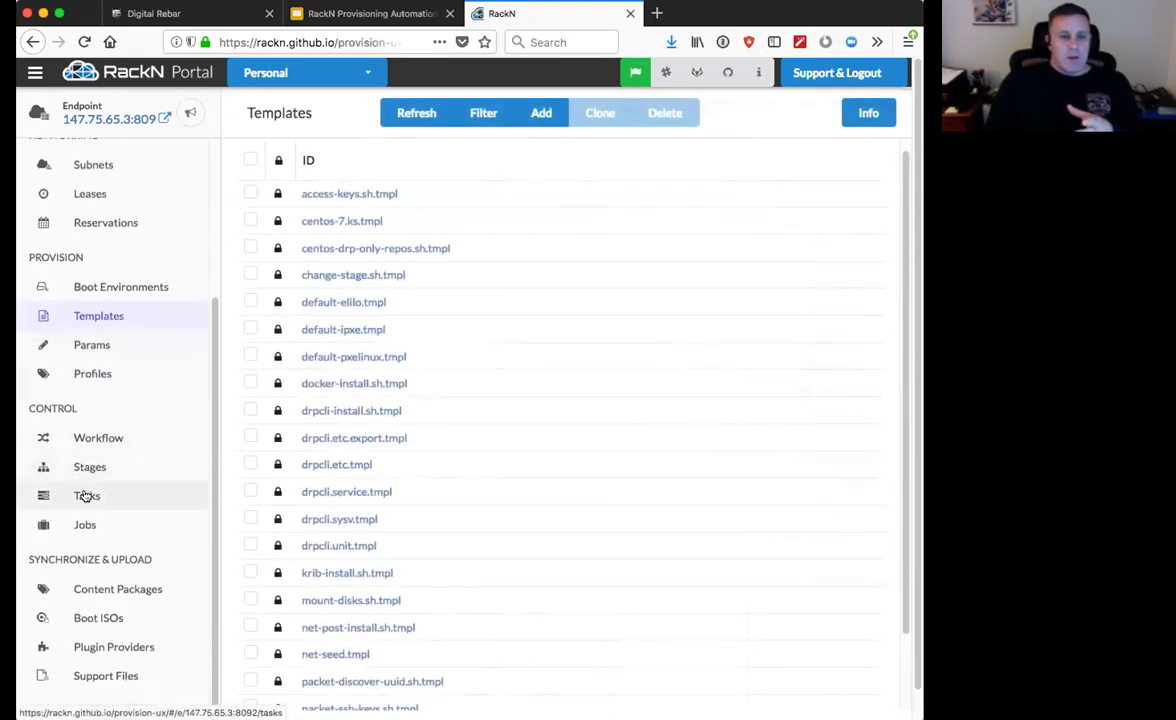
pyautogui.click(87, 494)
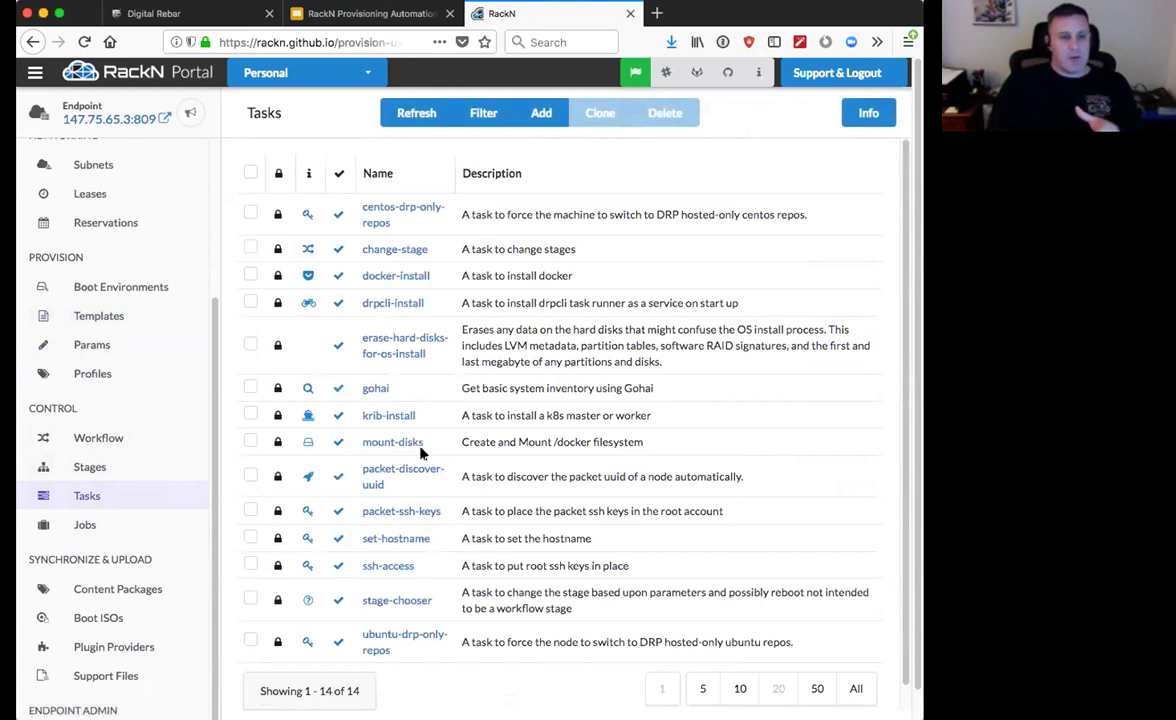
# Step: Show the endpoint's jobs, read through the log of the most recent change-stage job, and close it
pyautogui.click(86, 527)
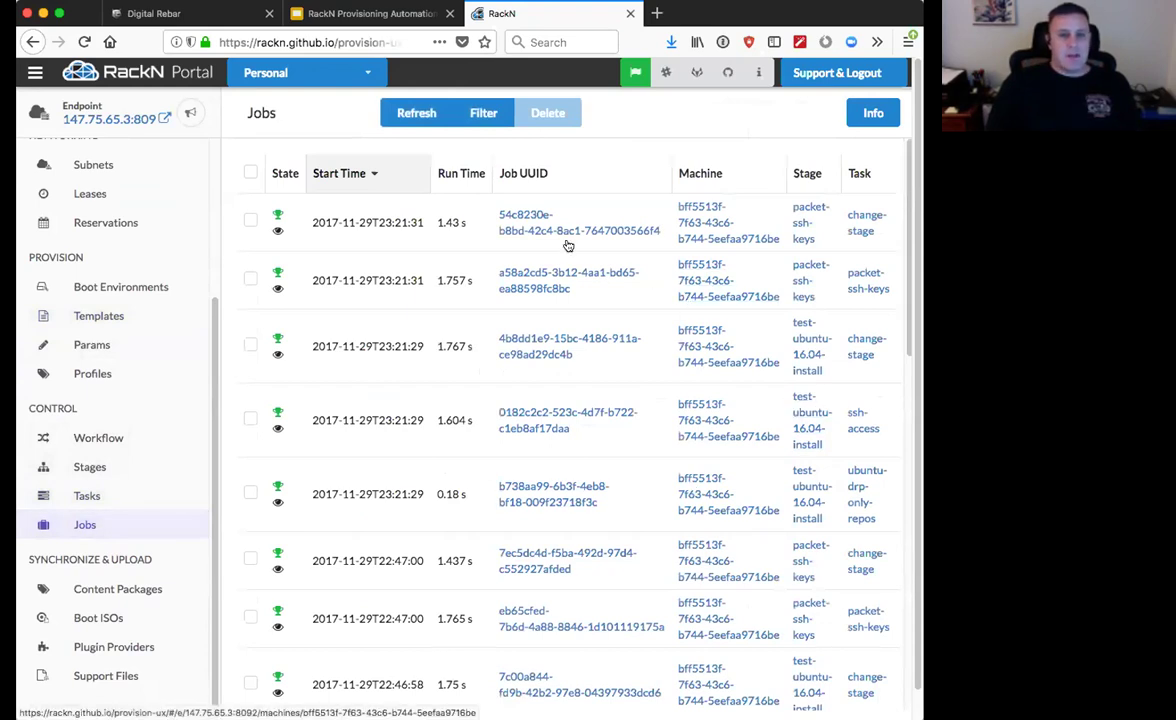
pyautogui.click(534, 253)
pyautogui.scroll(-3, 657, 402)
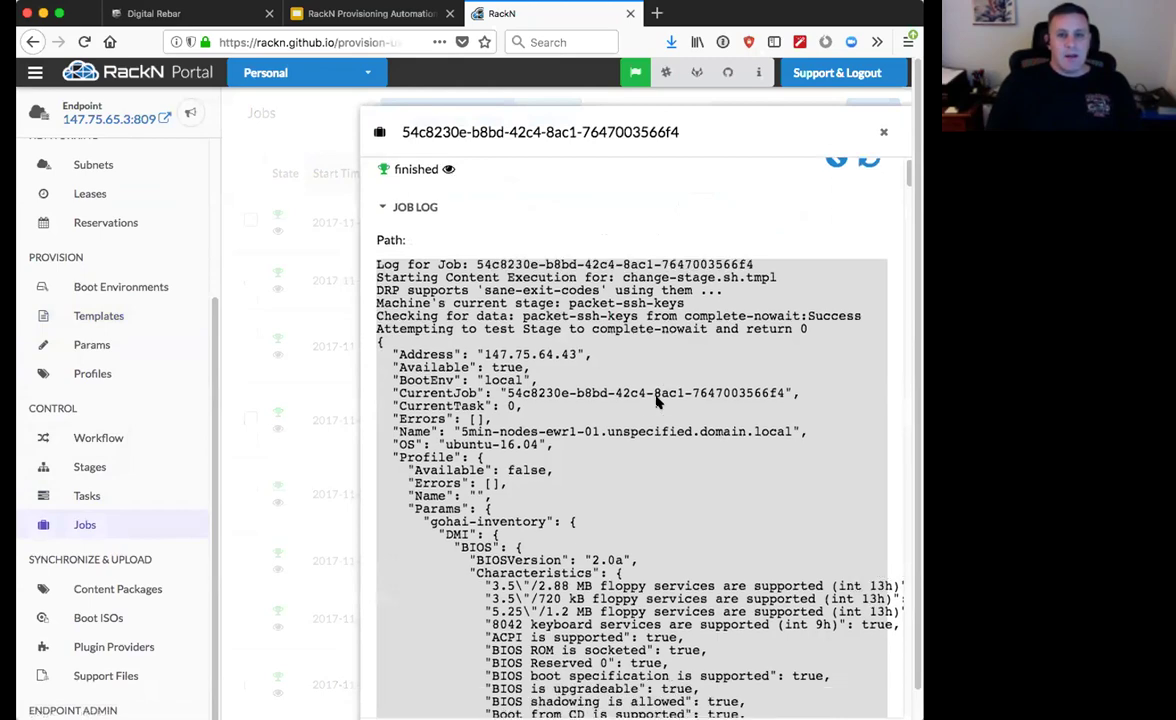
pyautogui.scroll(-15, 657, 402)
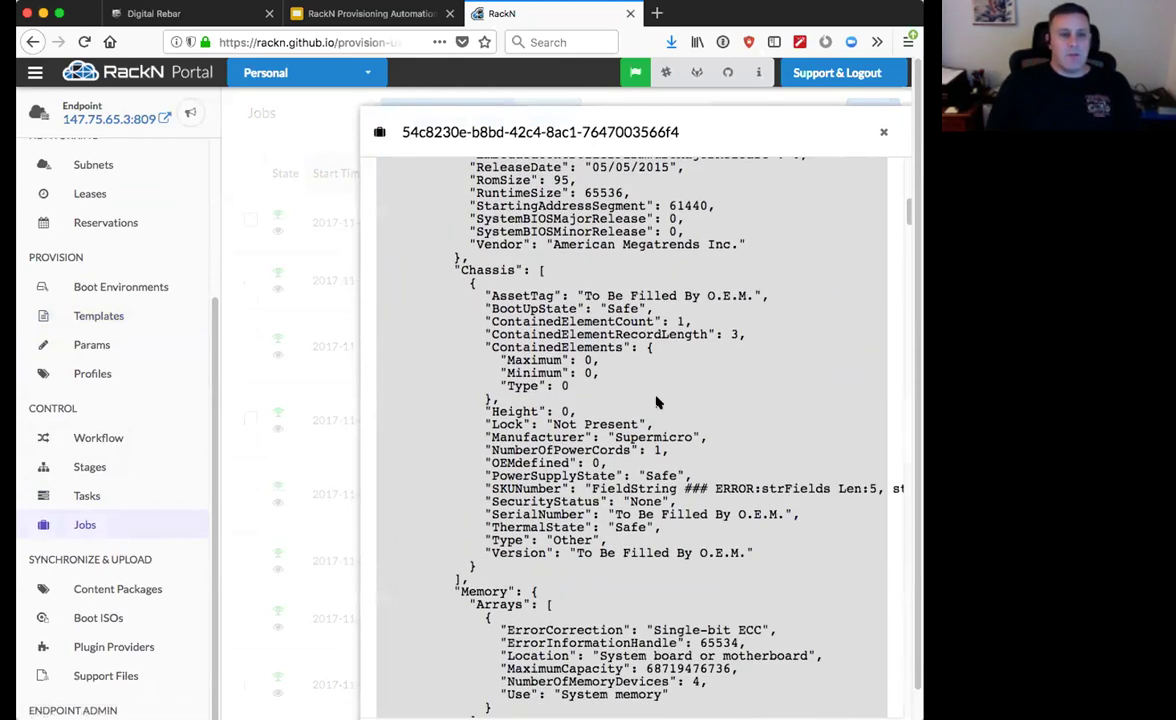
pyautogui.scroll(-10, 657, 402)
pyautogui.scroll(20, 657, 402)
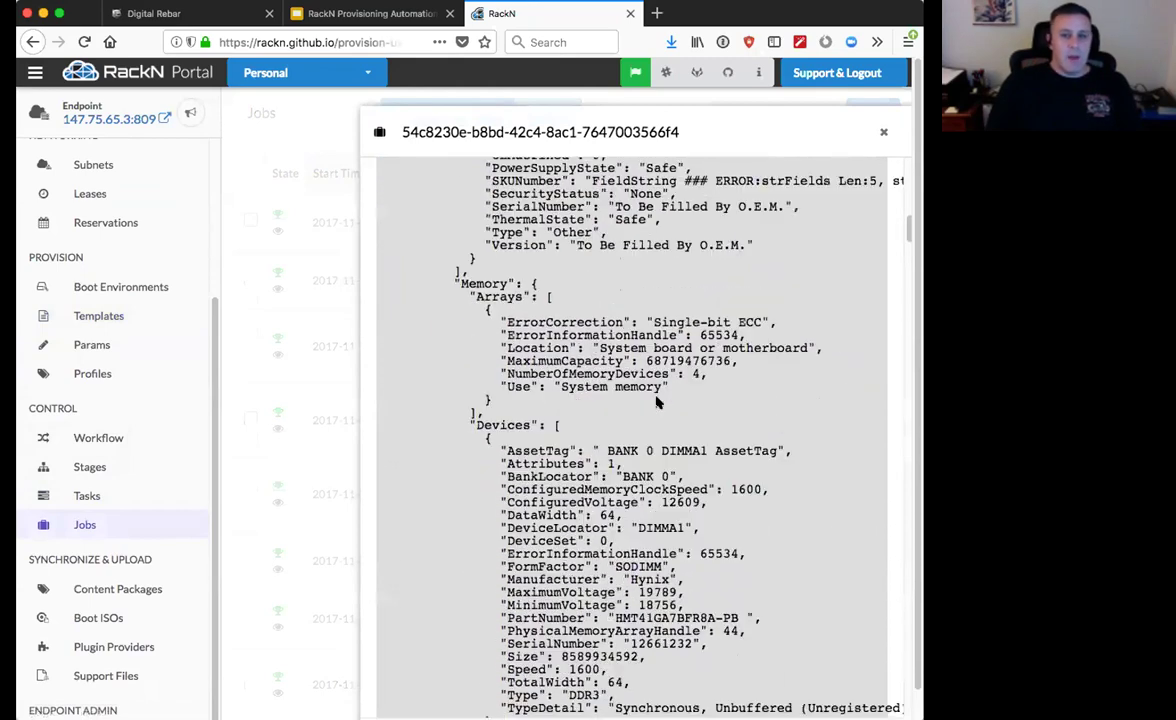
pyautogui.scroll(5, 657, 402)
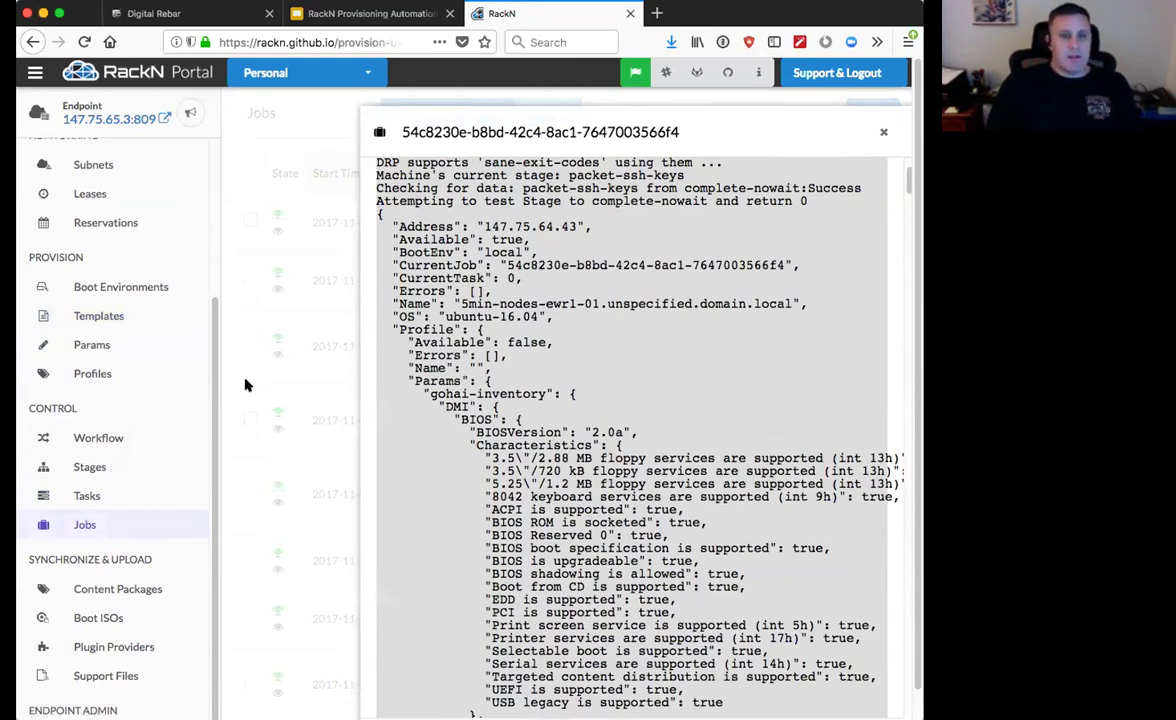
pyautogui.click(305, 390)
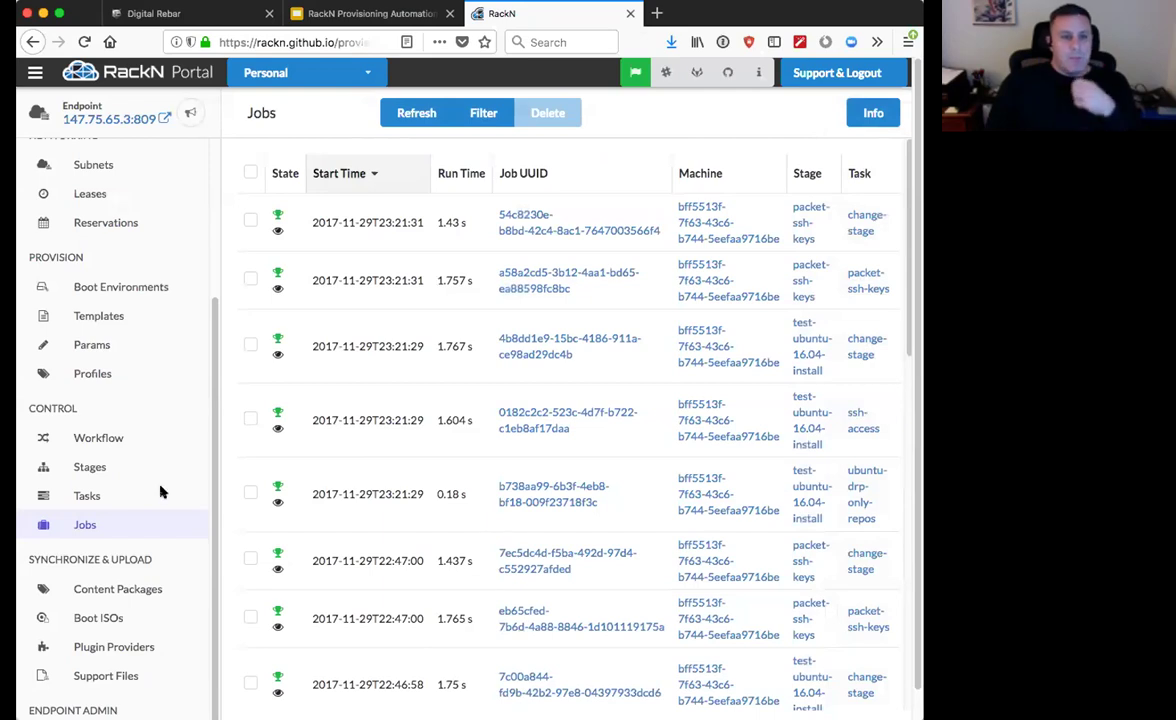
# Step: Open the Workflow page to view the stage map of the global profile
pyautogui.click(100, 438)
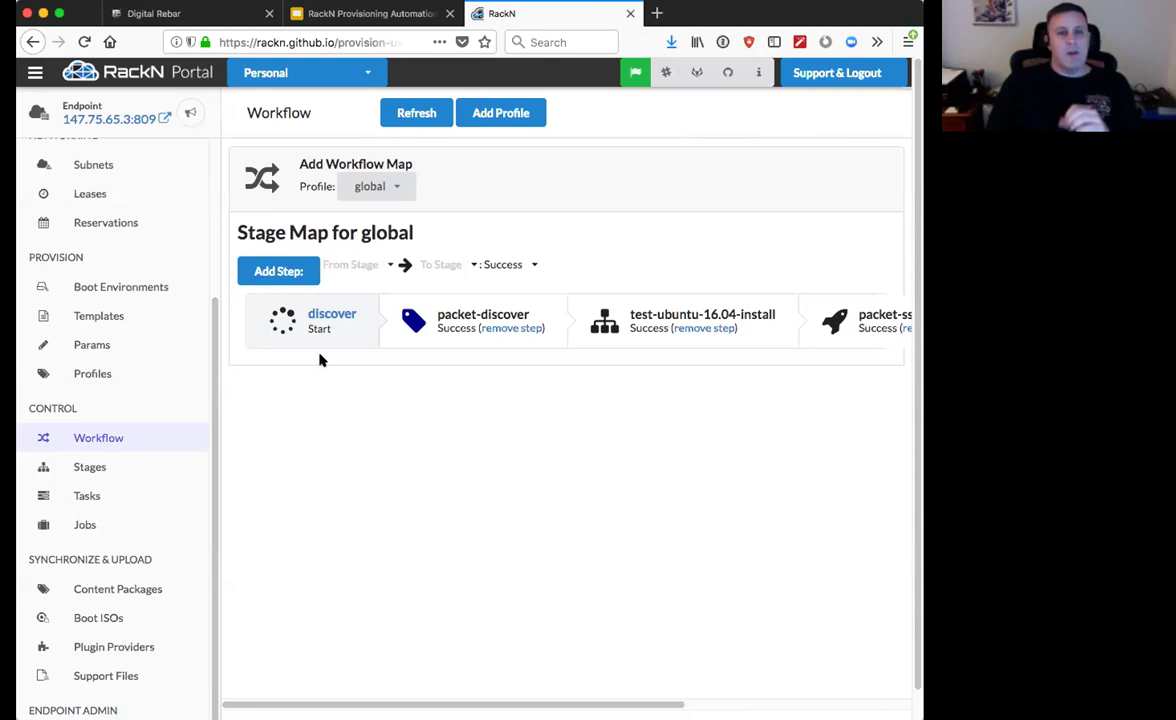
# Step: Examine the full stage sequence of the global profile's stage map, from discover through complete-nowait
pyautogui.hscroll(3, 391, 373)
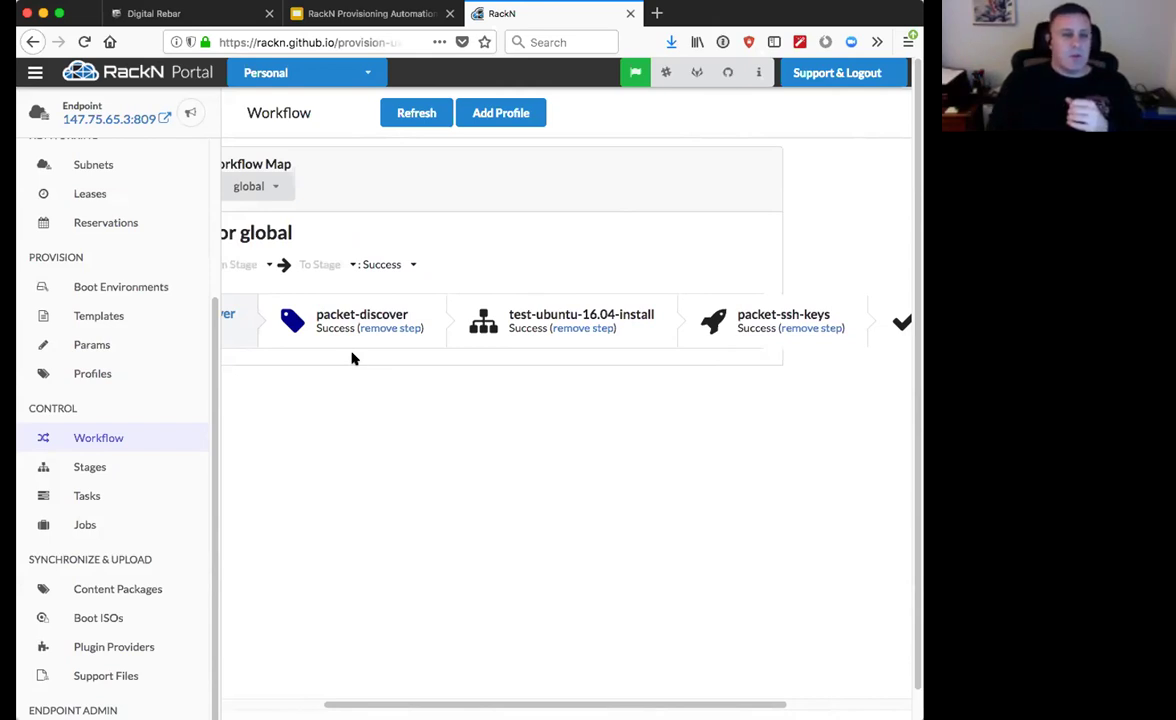
pyautogui.hscroll(2, 355, 360)
pyautogui.hscroll(1, 357, 361)
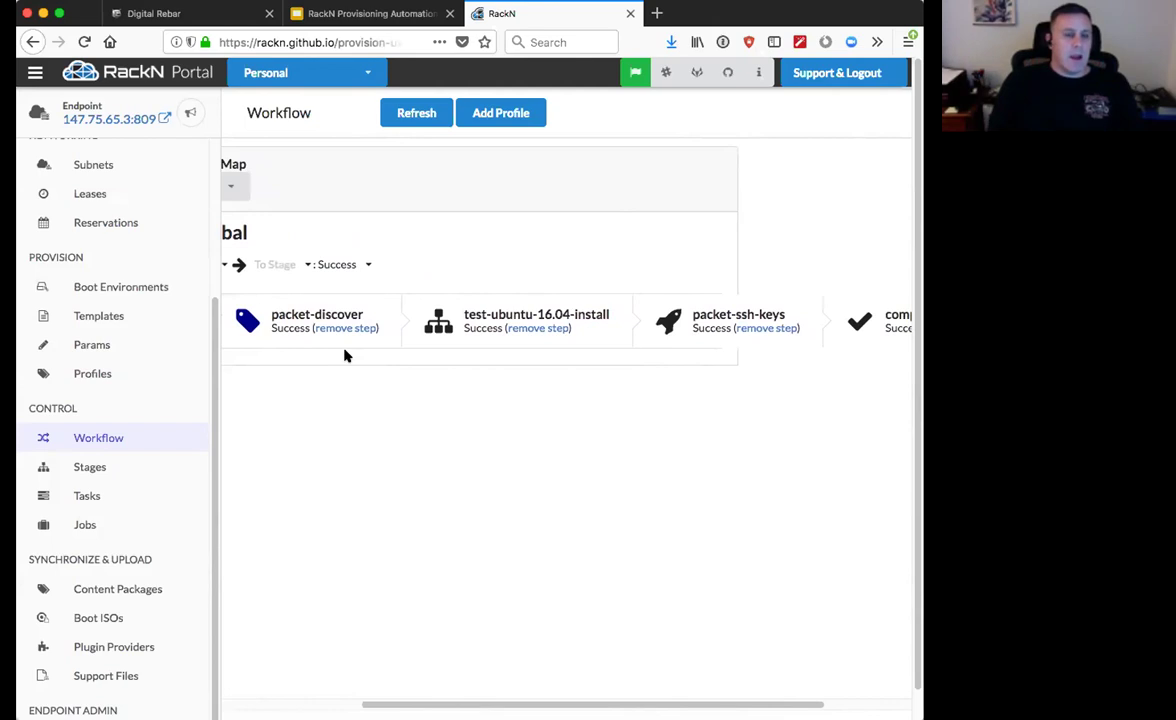
pyautogui.hscroll(4, 350, 352)
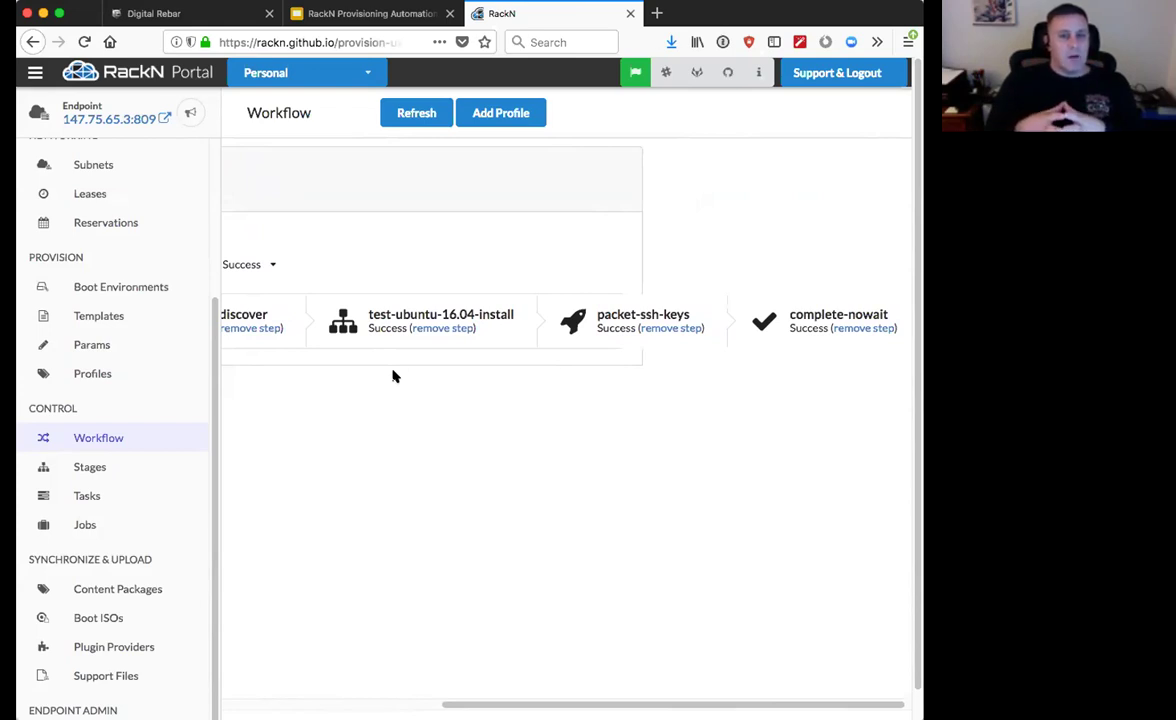
pyautogui.hscroll(-5, 344, 381)
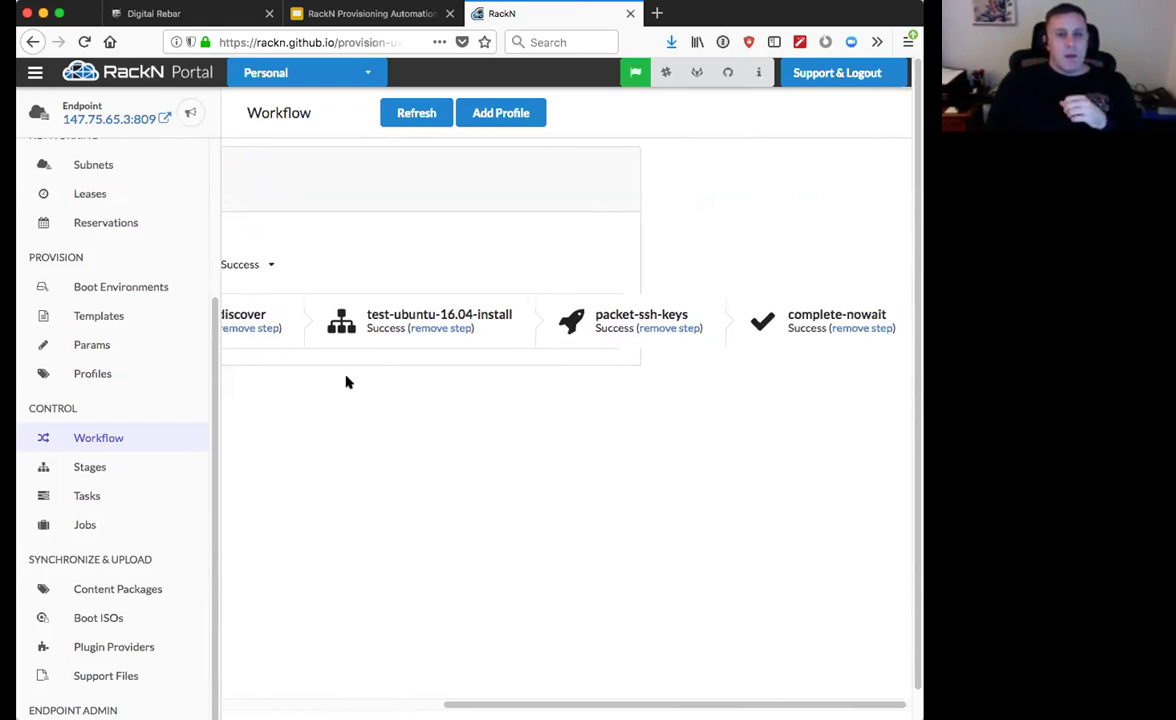
pyautogui.hscroll(-3, 341, 382)
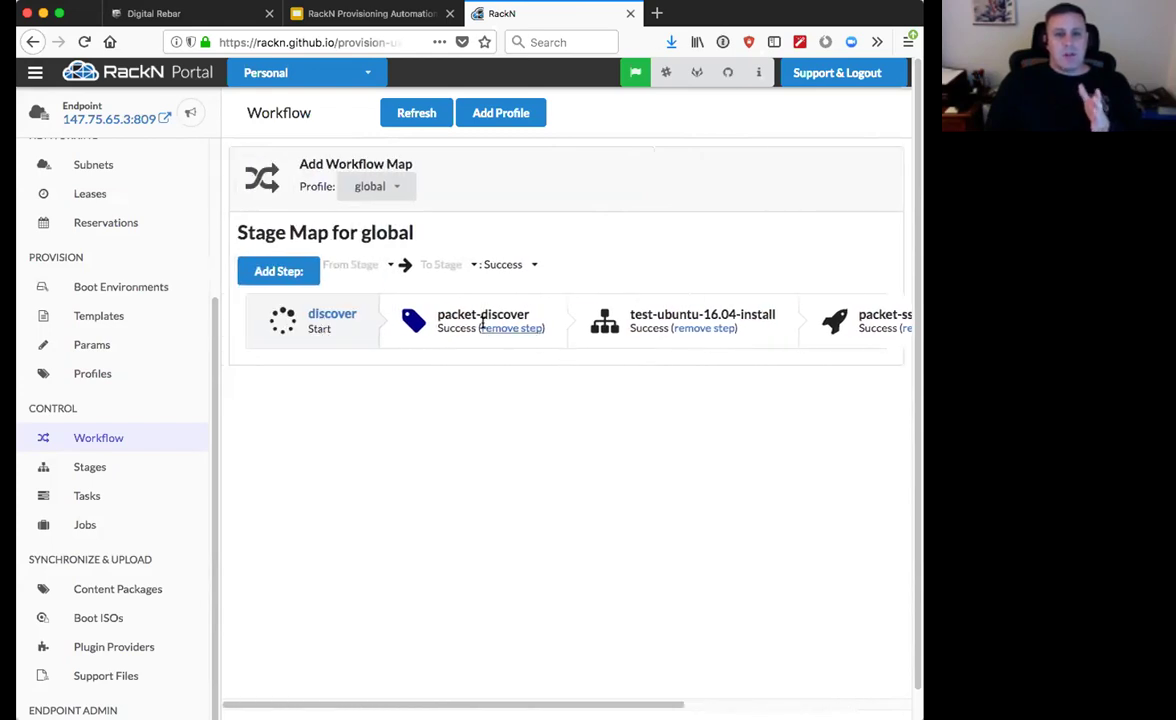
pyautogui.hscroll(5, 476, 328)
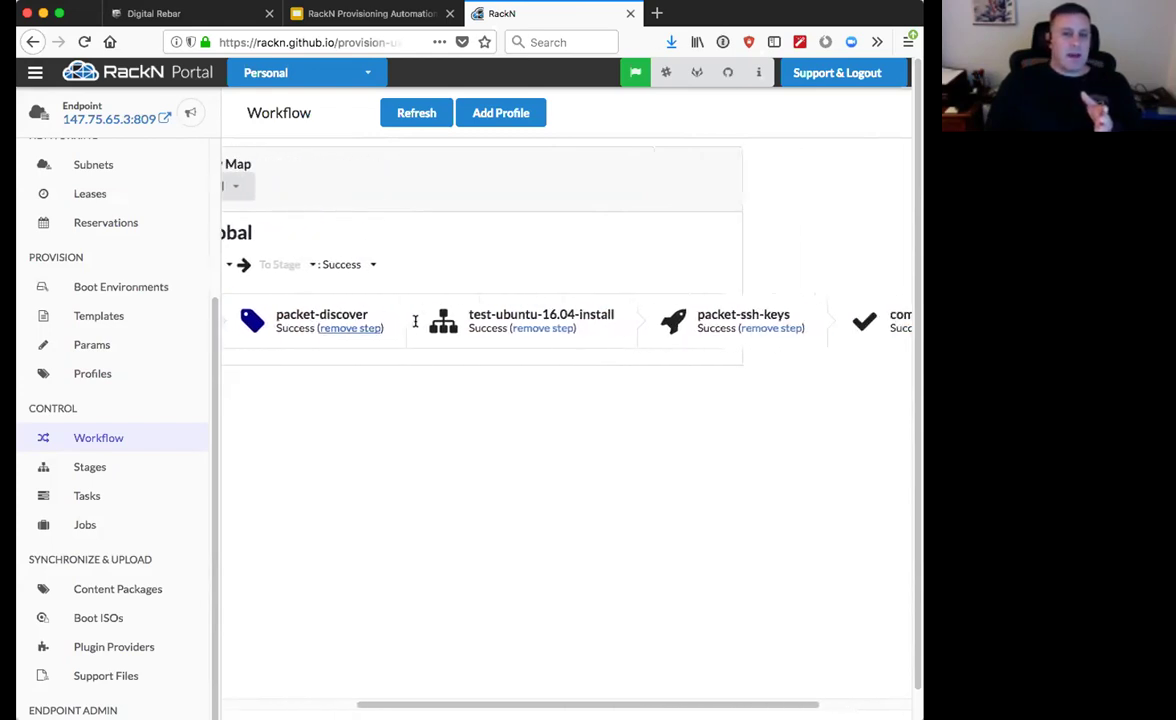
pyautogui.hscroll(3, 478, 328)
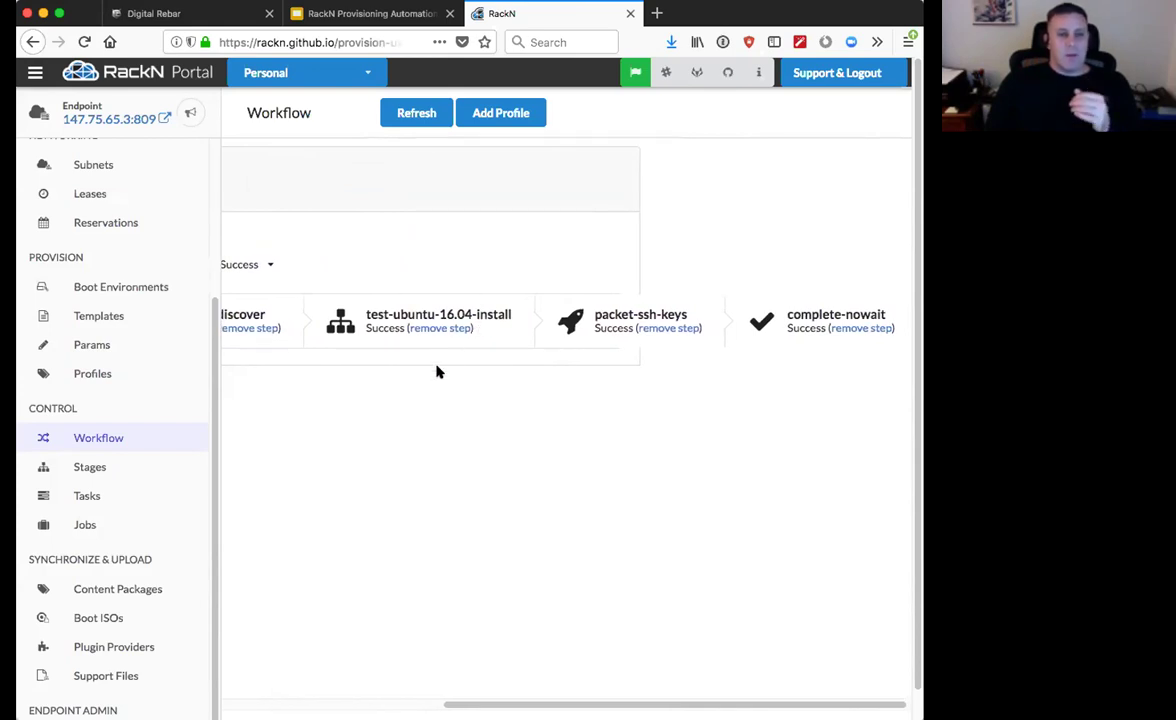
pyautogui.hscroll(1, 433, 366)
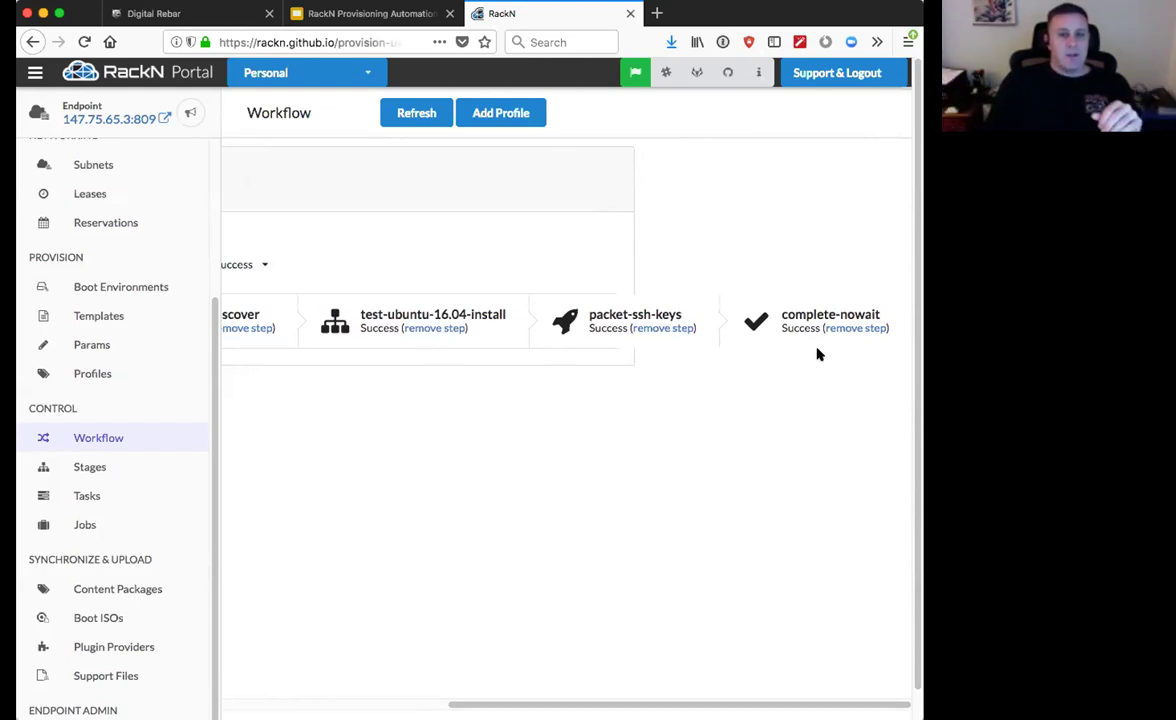
pyautogui.hscroll(-5, 817, 354)
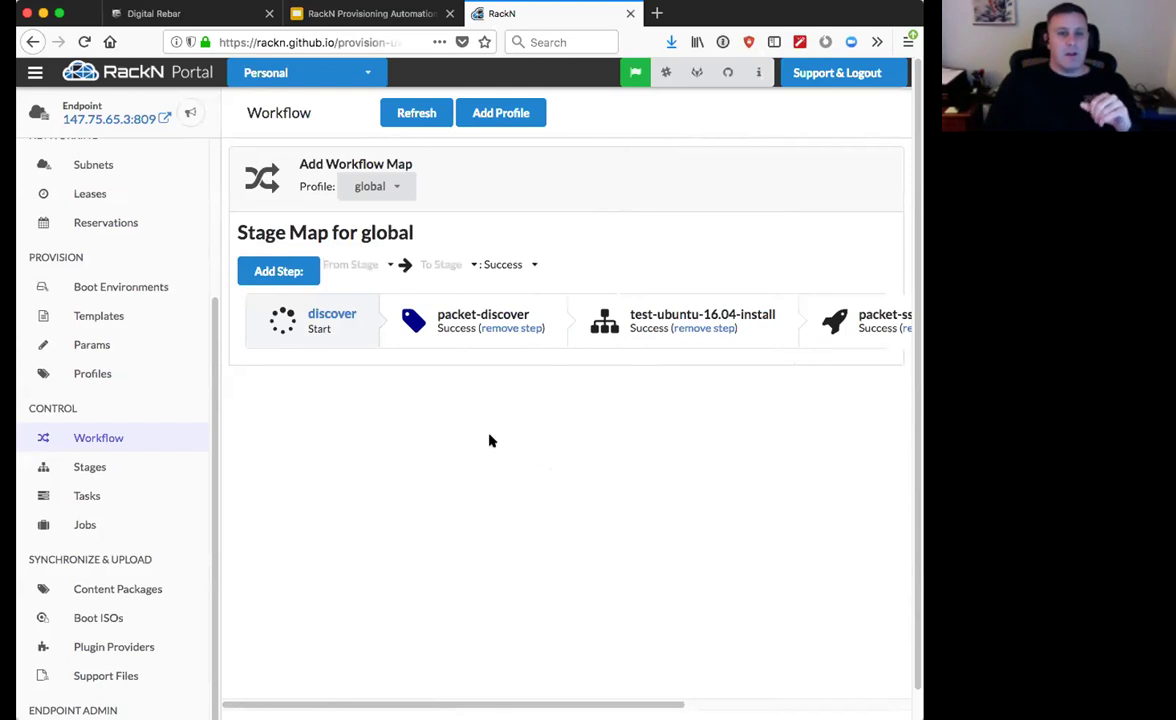
# Step: Open the endpoint's content packages, preview the Community Content package, and expand its bootenvs section
pyautogui.scroll(-1, 489, 440)
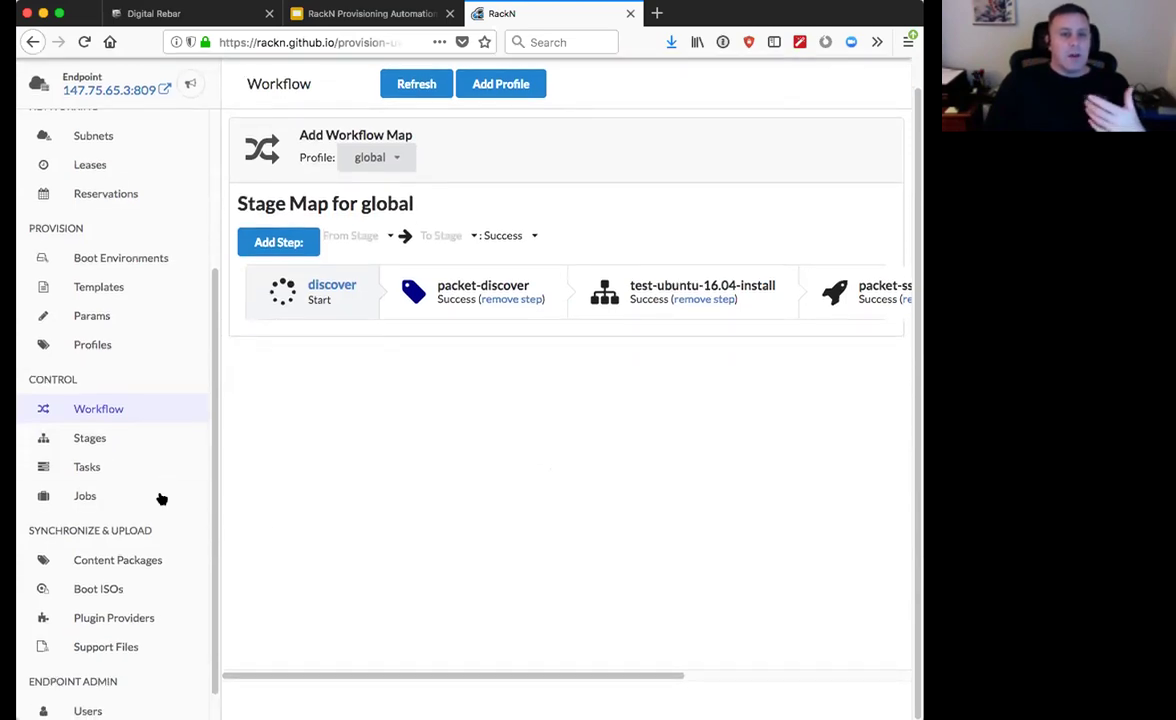
pyautogui.scroll(-1, 161, 498)
pyautogui.click(80, 527)
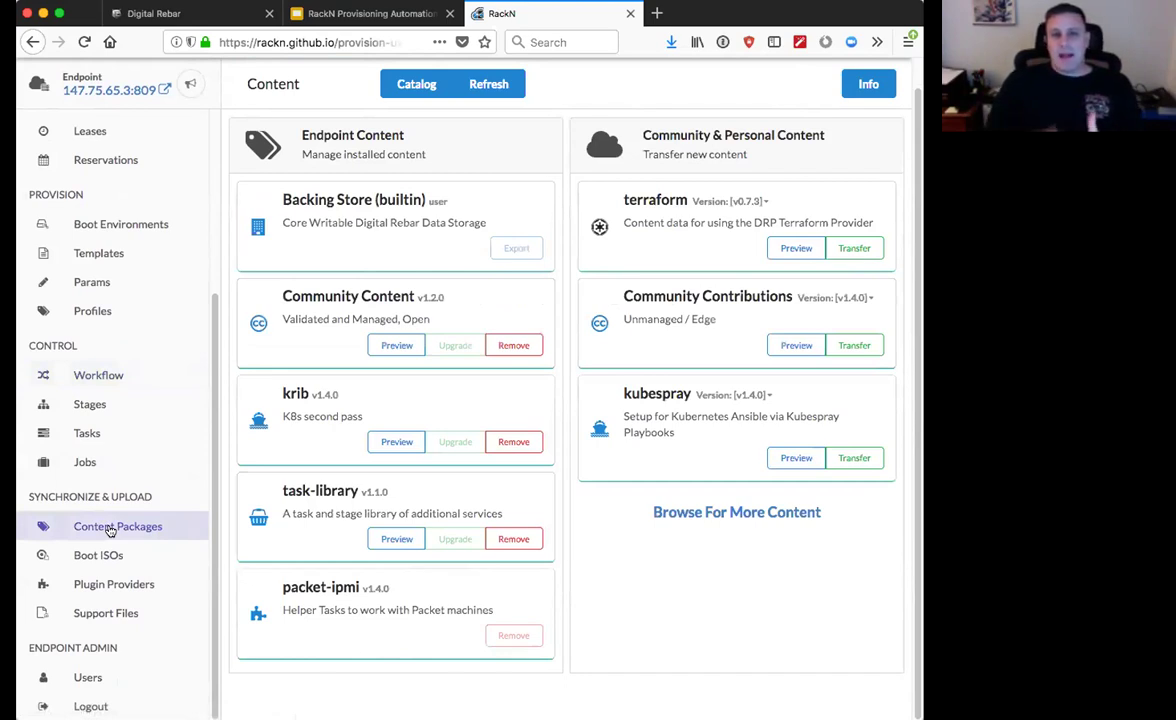
pyautogui.click(397, 346)
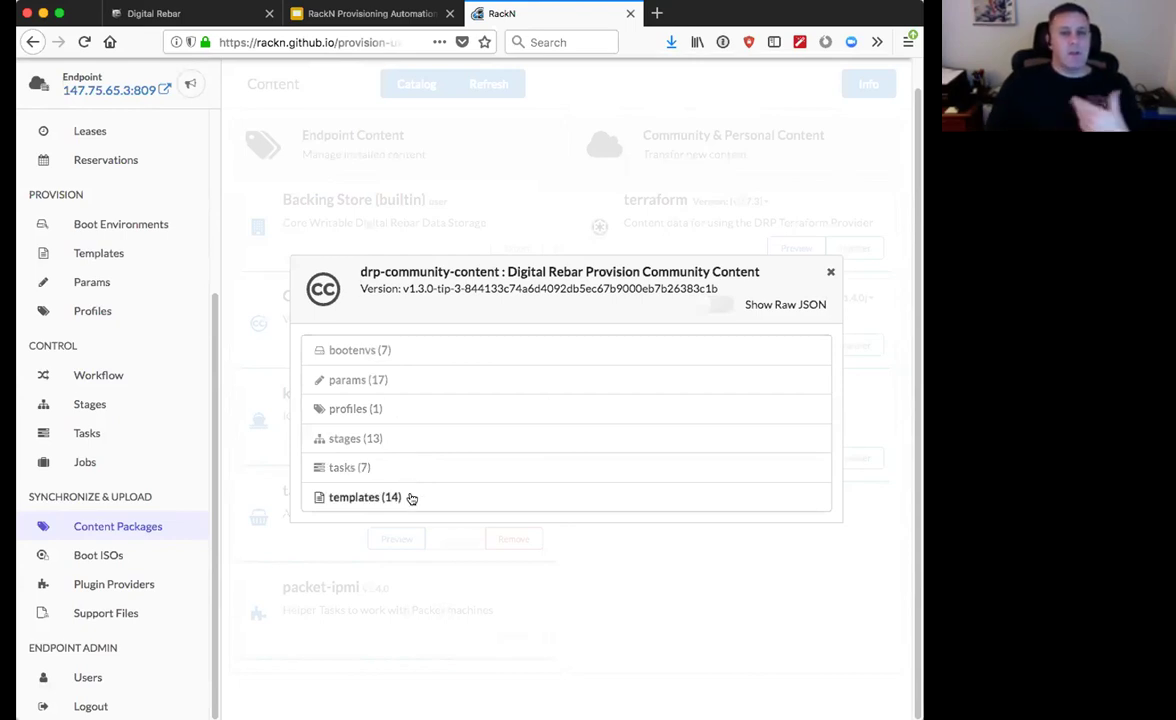
pyautogui.click(415, 349)
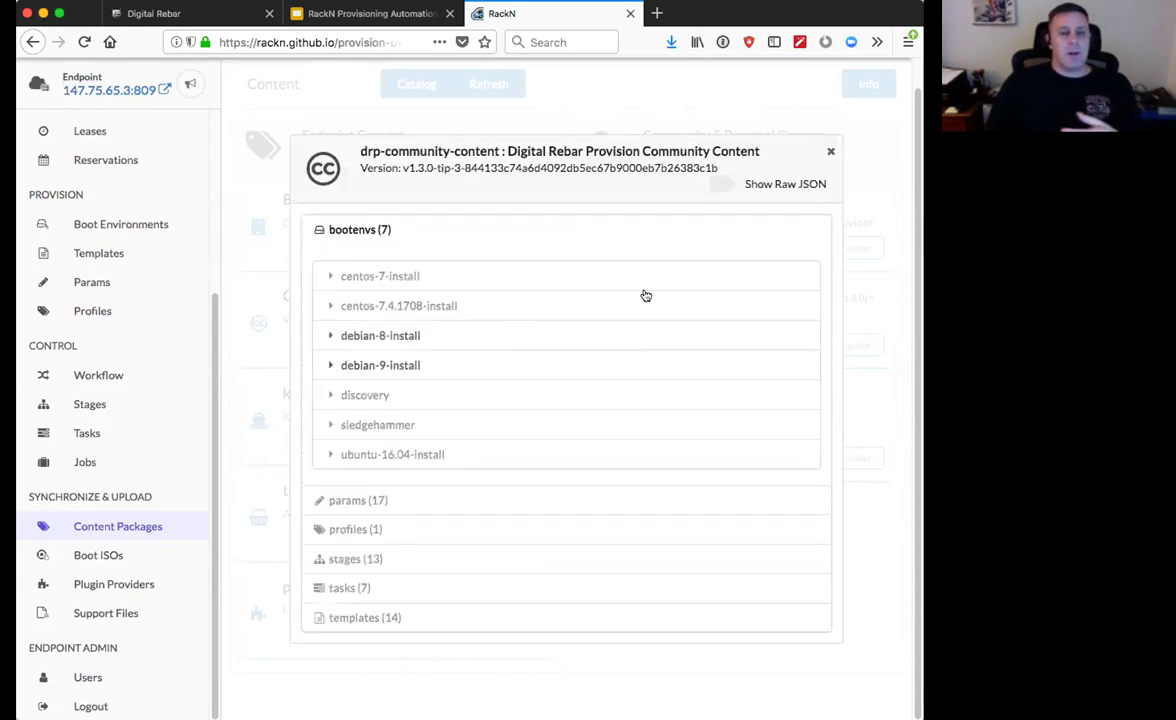
# Step: Expand the centos-7-install boot environment and highlight its IsoUrl value in the definition
pyautogui.click(363, 280)
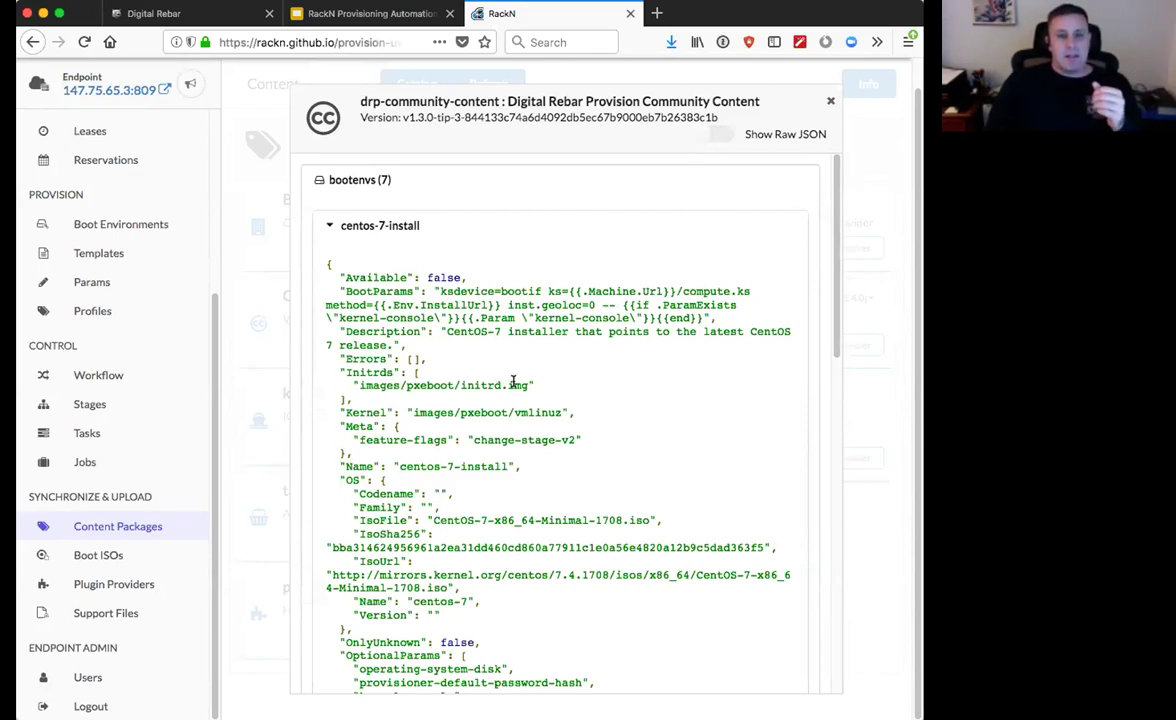
pyautogui.scroll(-5, 512, 420)
pyautogui.scroll(-1, 523, 467)
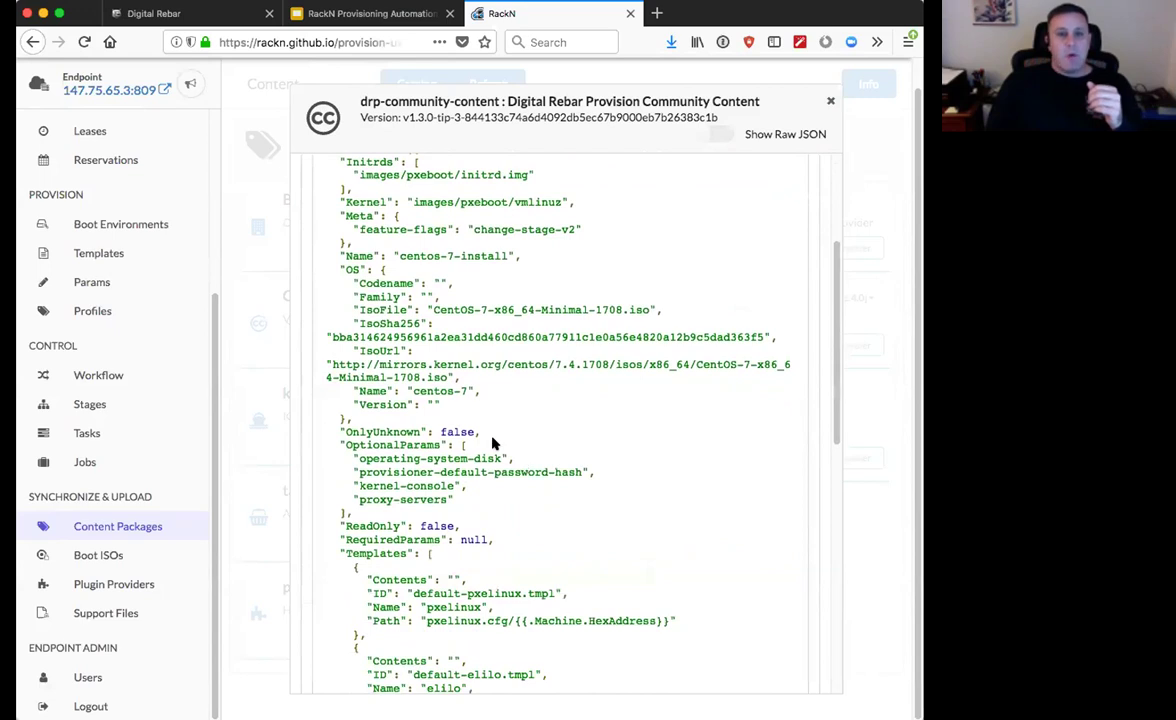
pyautogui.moveTo(331, 364); pyautogui.dragTo(447, 371)
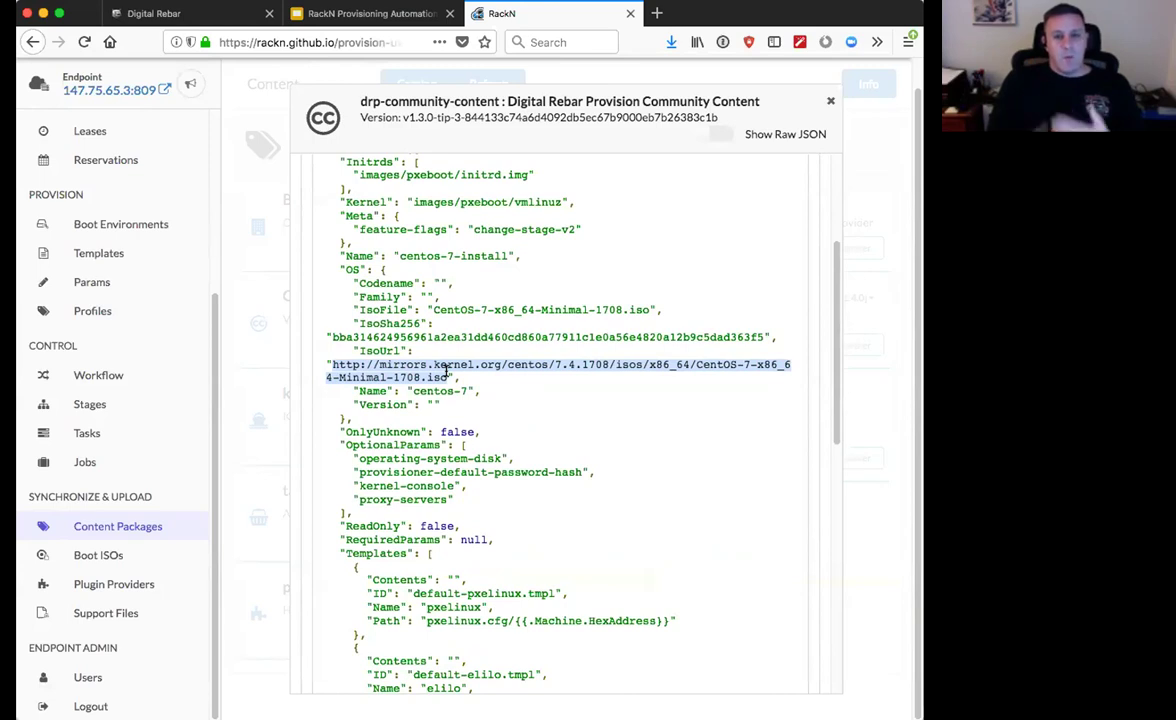
# Step: Examine the centos-7-install templates, highlighting .Machine.HexAddress in the elilo path, then the centos-7.ks.tmpl ID, {{.Machine.Path}} and compute.ks
pyautogui.scroll(-5, 450, 400)
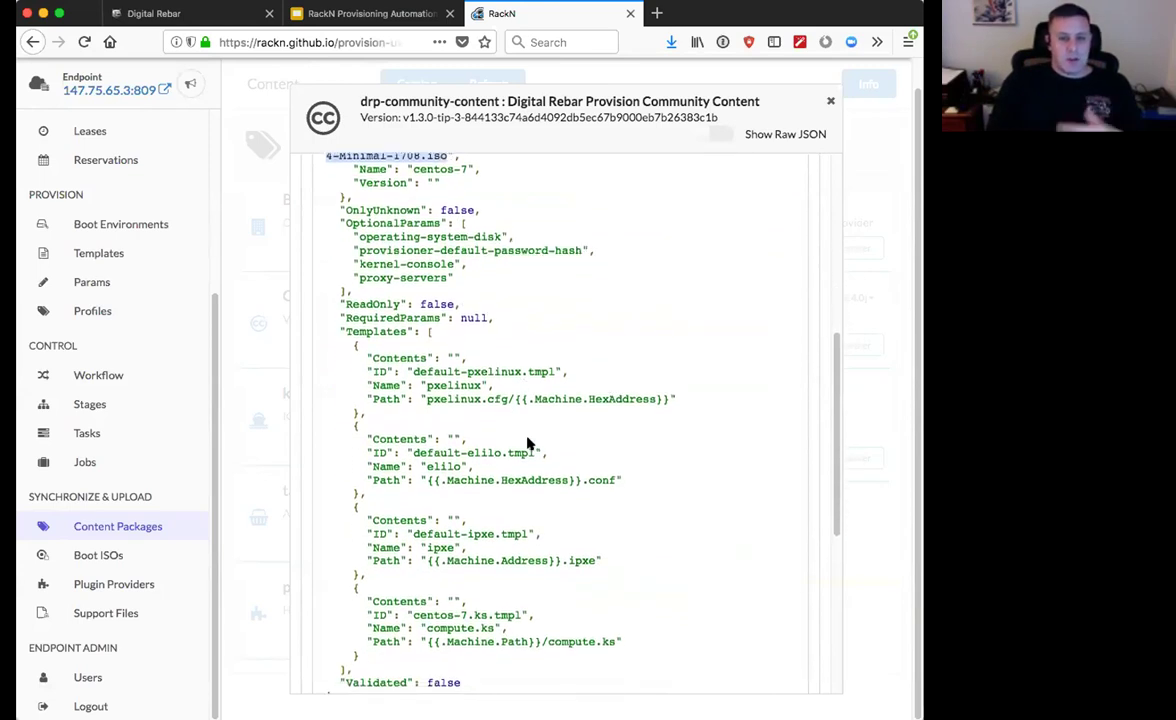
pyautogui.scroll(-2, 530, 440)
pyautogui.moveTo(437, 383); pyautogui.dragTo(567, 383)
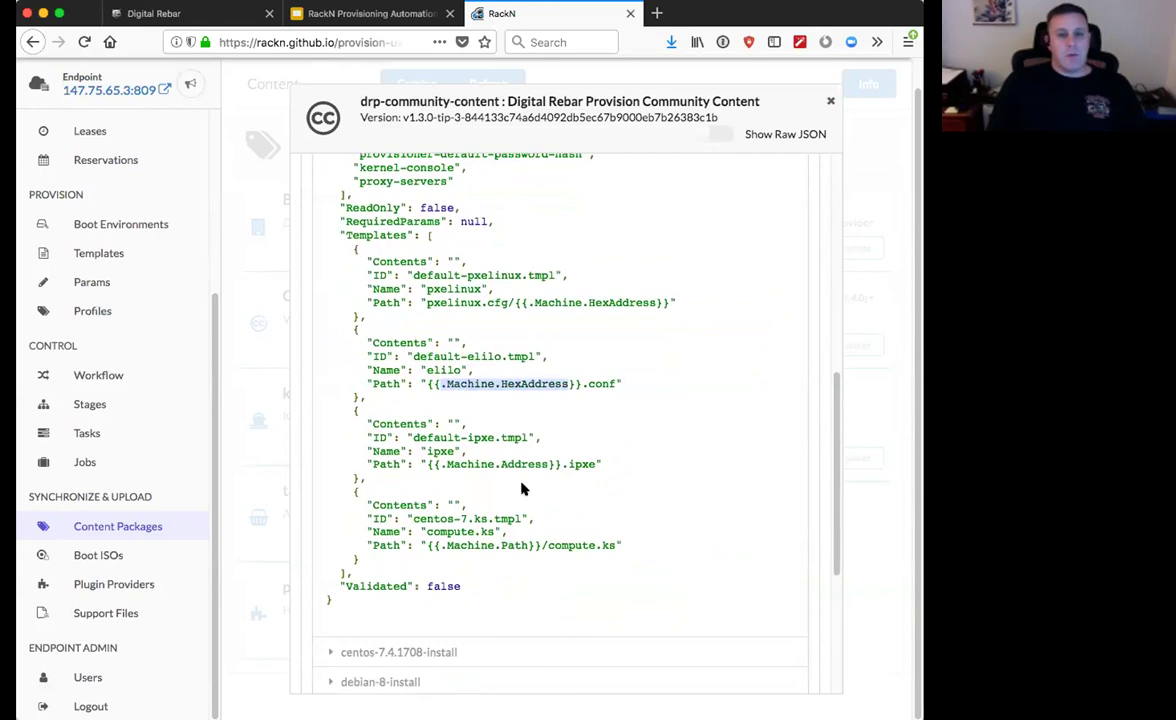
pyautogui.click(452, 546)
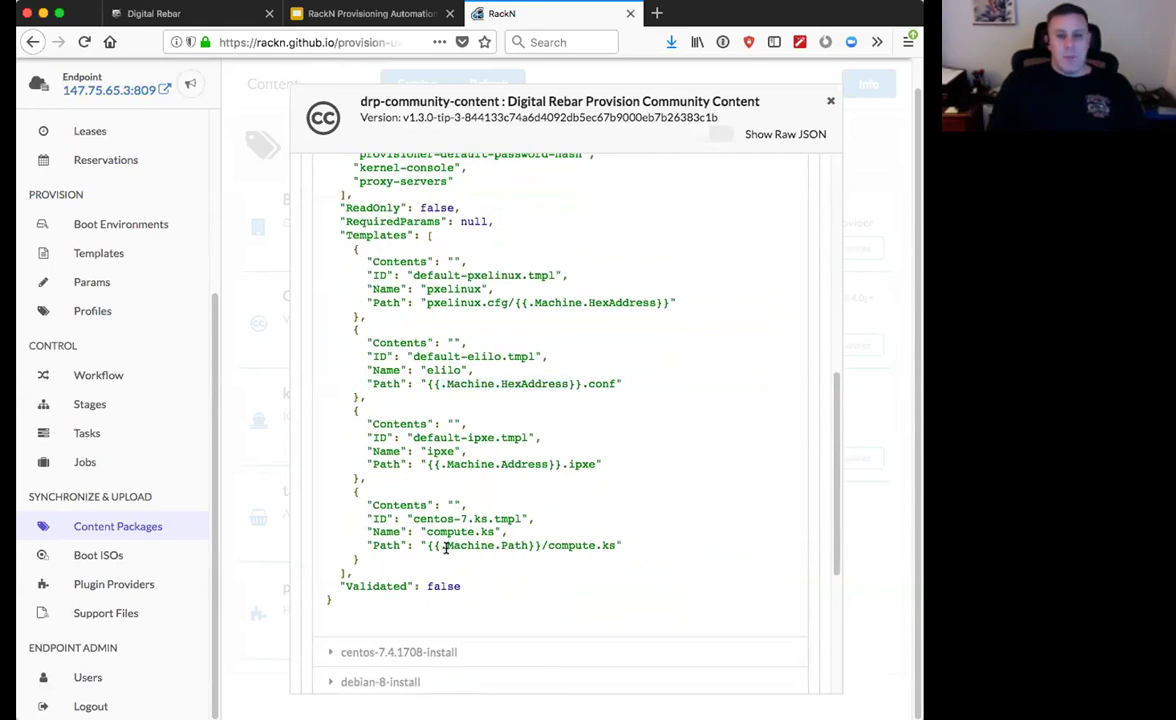
pyautogui.moveTo(412, 519); pyautogui.dragTo(521, 512)
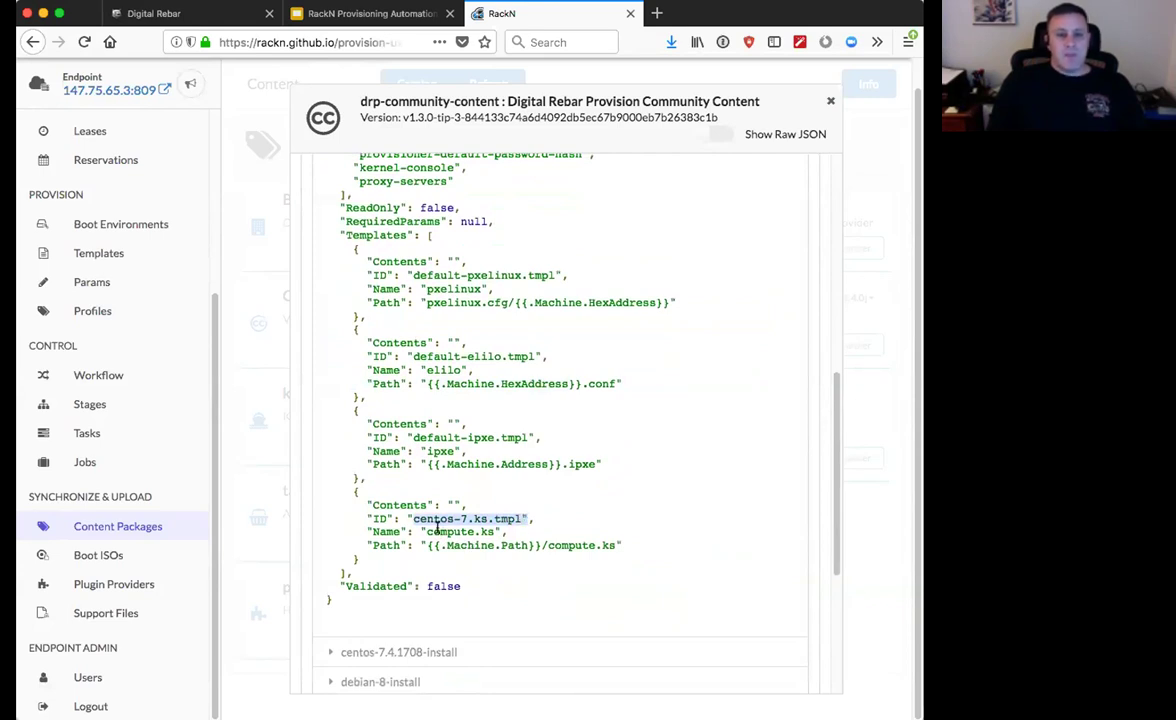
pyautogui.scroll(-3, 432, 526)
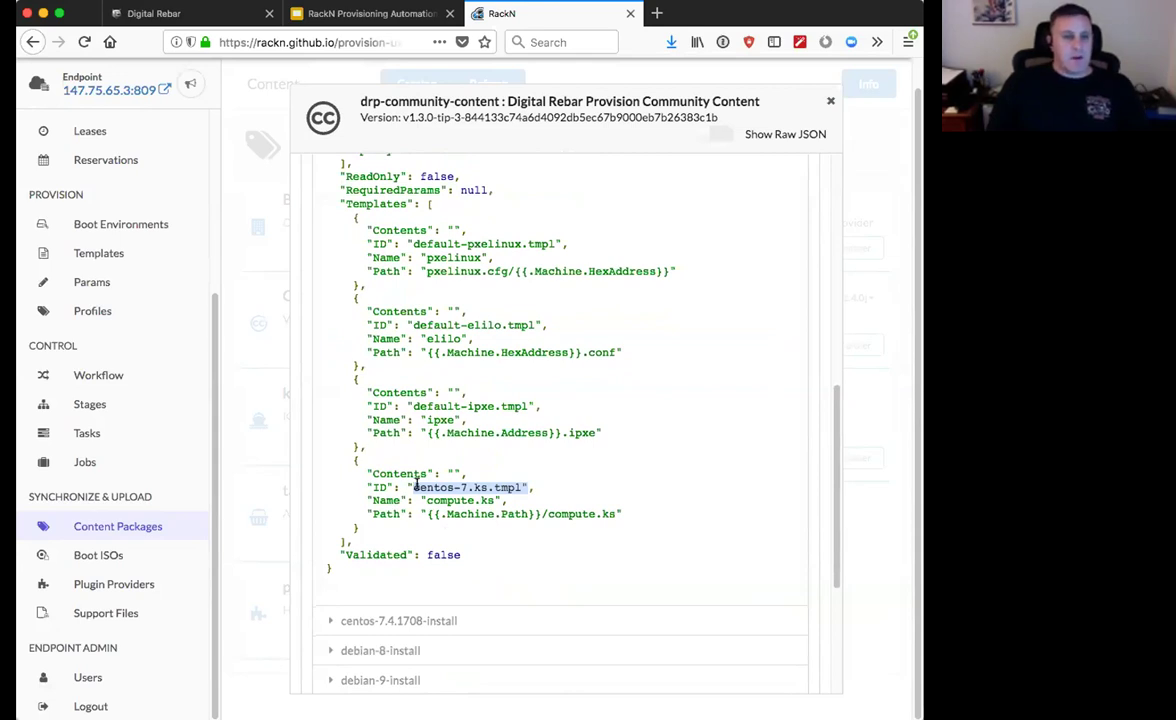
pyautogui.moveTo(424, 497); pyautogui.dragTo(490, 500)
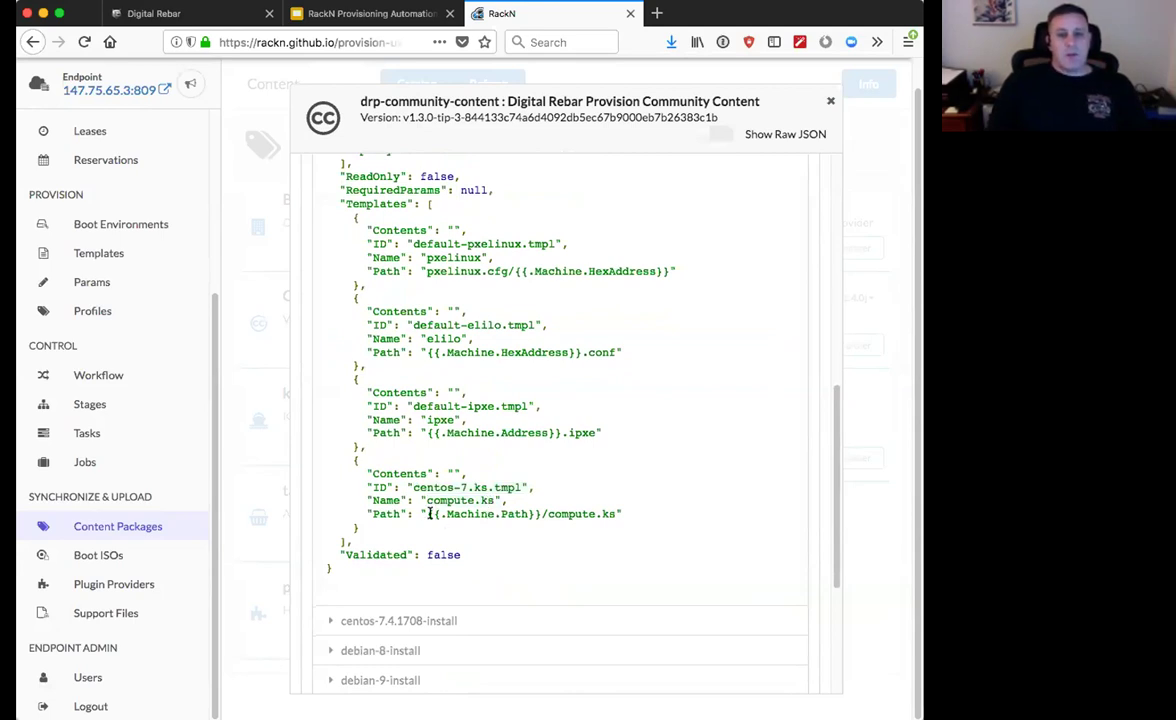
pyautogui.moveTo(427, 513); pyautogui.dragTo(539, 513)
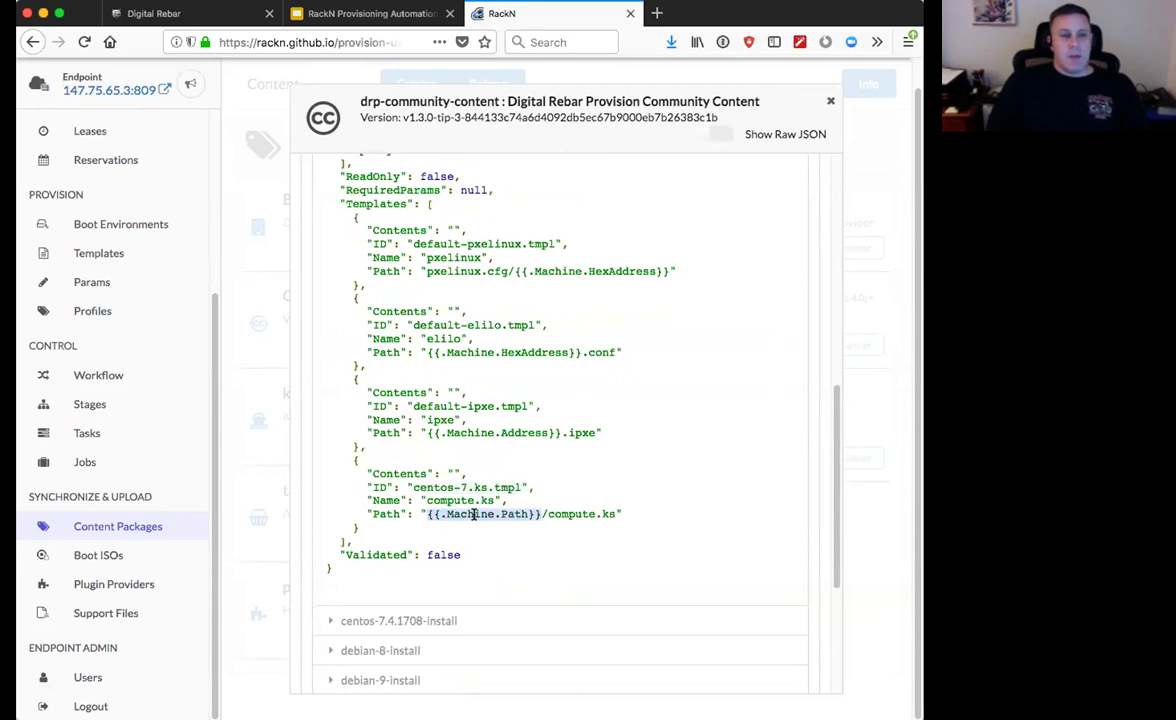
pyautogui.moveTo(547, 514); pyautogui.dragTo(623, 511)
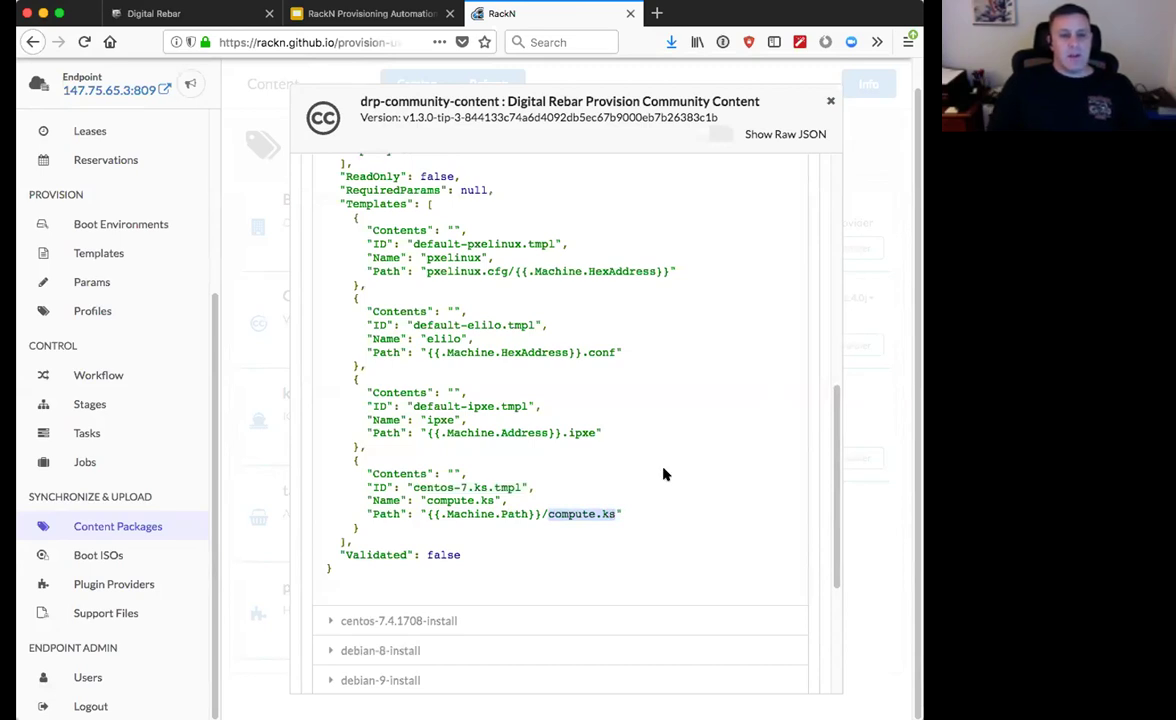
# Step: Skim the rest of the centos-7-install definition and collapse it back into the bootenvs list
pyautogui.scroll(-2, 664, 472)
pyautogui.scroll(-3, 551, 374)
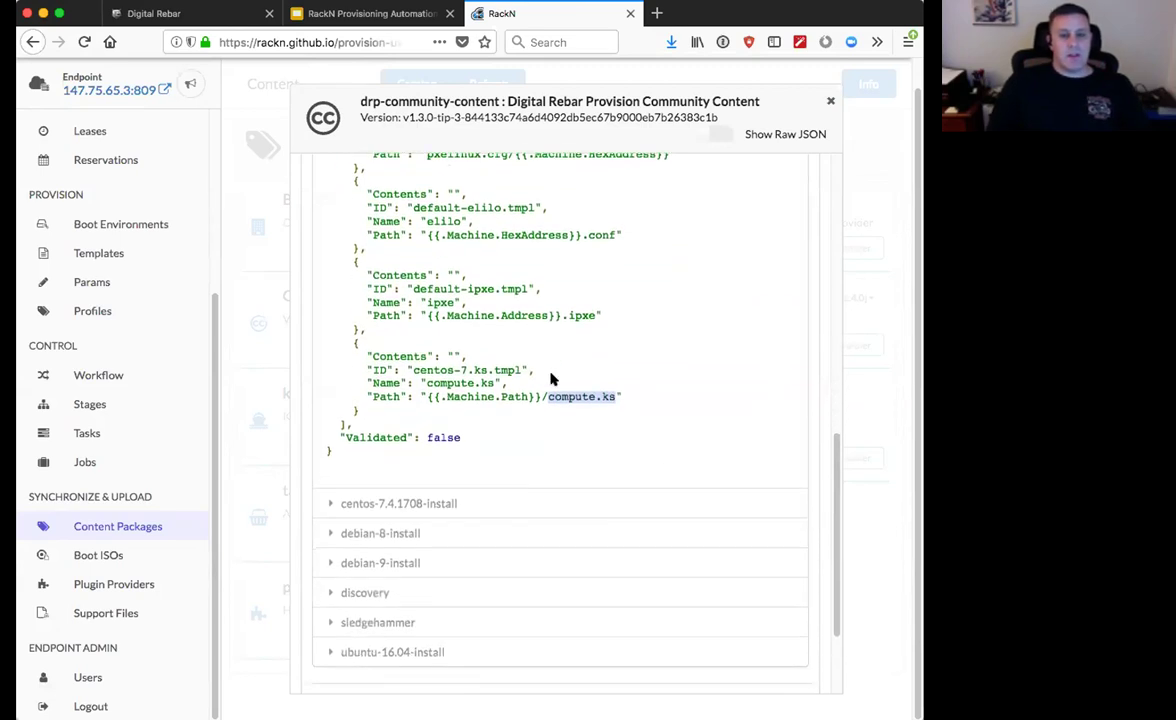
pyautogui.scroll(5, 540, 405)
pyautogui.scroll(10, 535, 413)
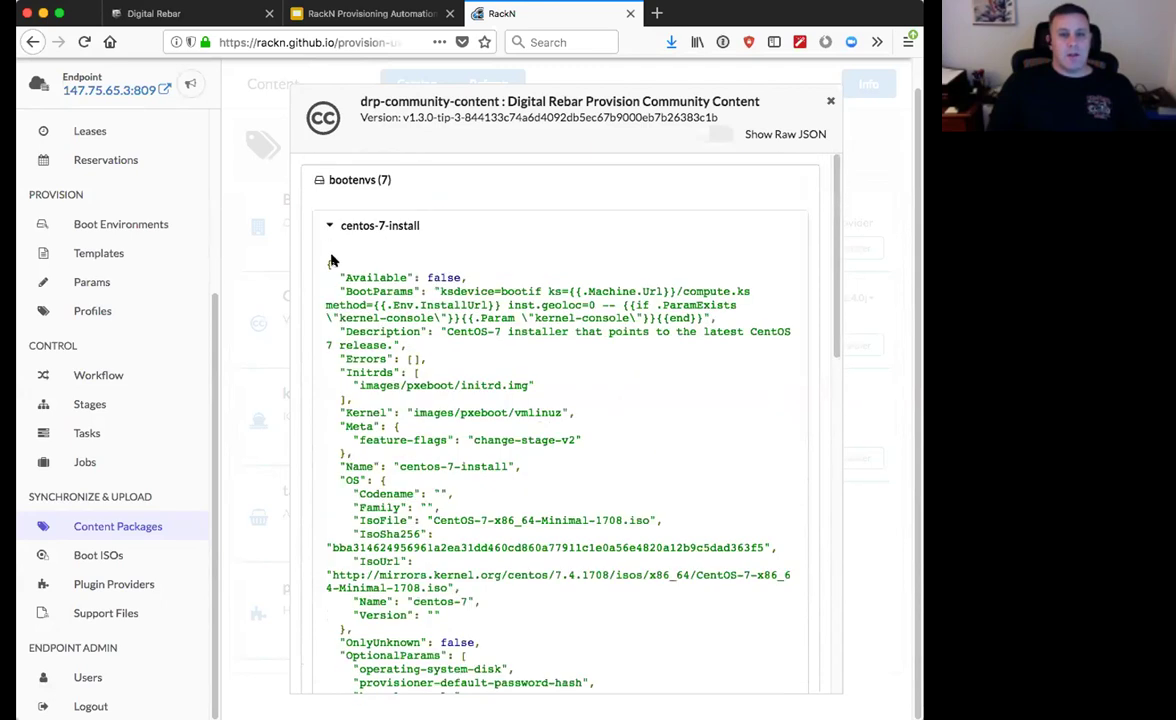
pyautogui.click(444, 226)
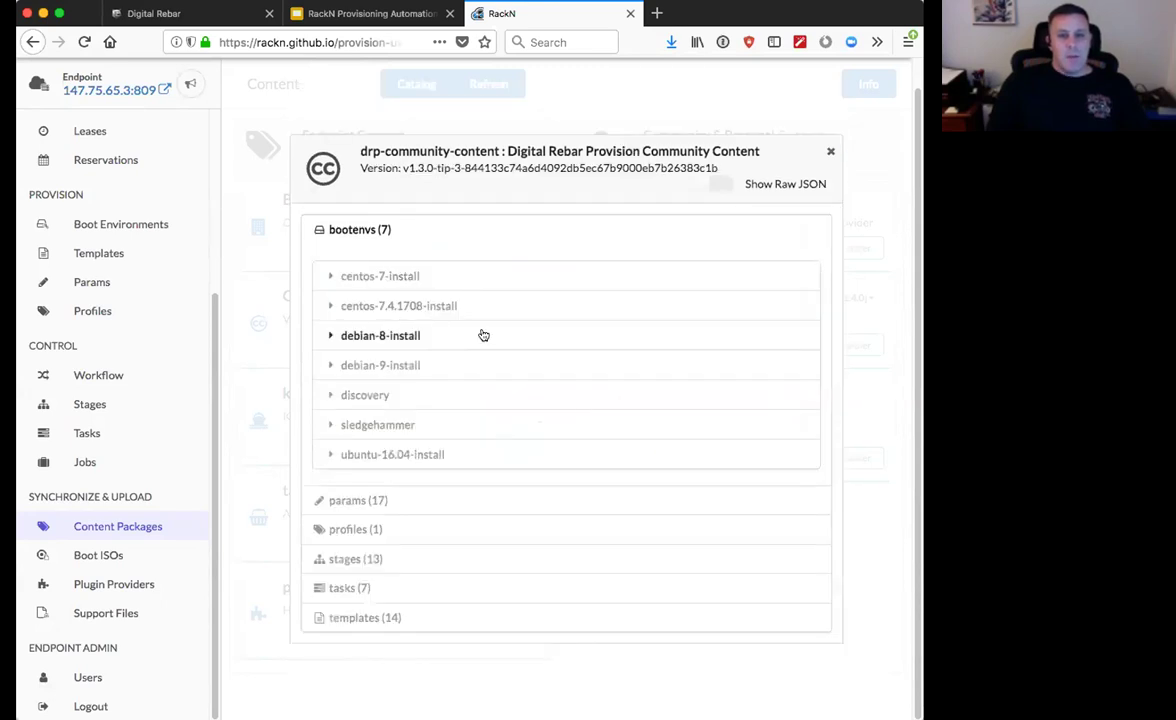
# Step: View the Community Content package as raw JSON, return to the sectioned view, and close the preview
pyautogui.click(706, 185)
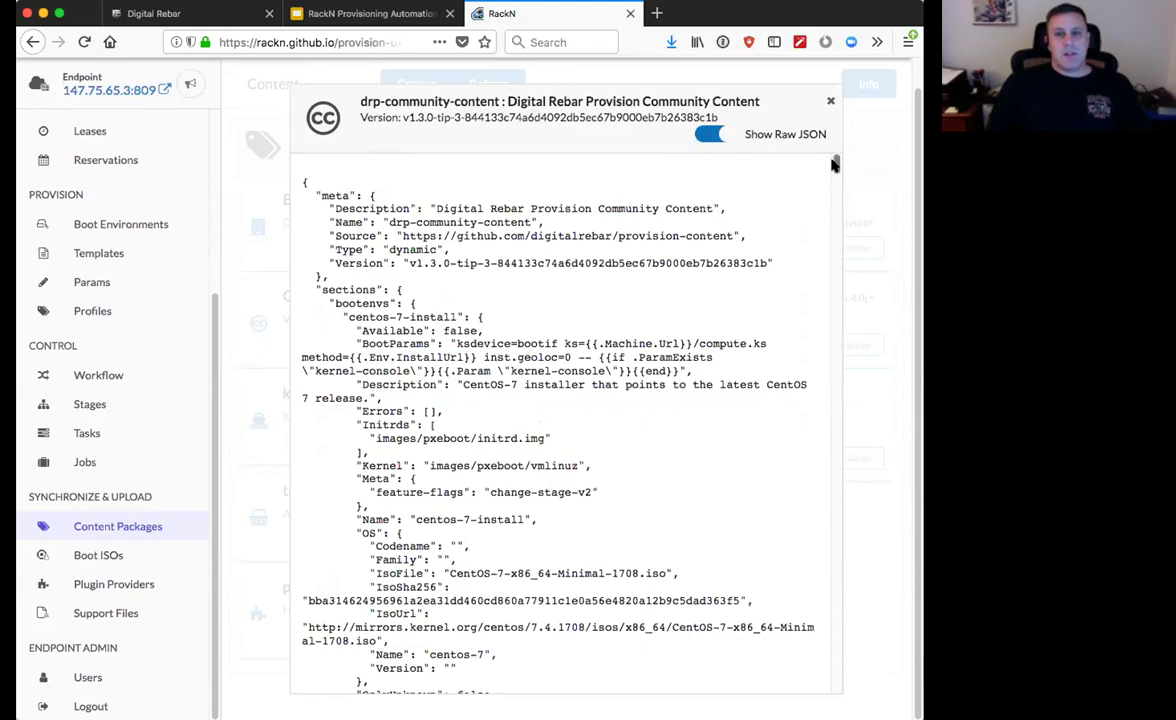
pyautogui.moveTo(832, 165)
pyautogui.mouseDown()
pyautogui.moveTo(835, 497)
pyautogui.moveTo(848, 257)
pyautogui.moveTo(838, 160)
pyautogui.mouseUp()
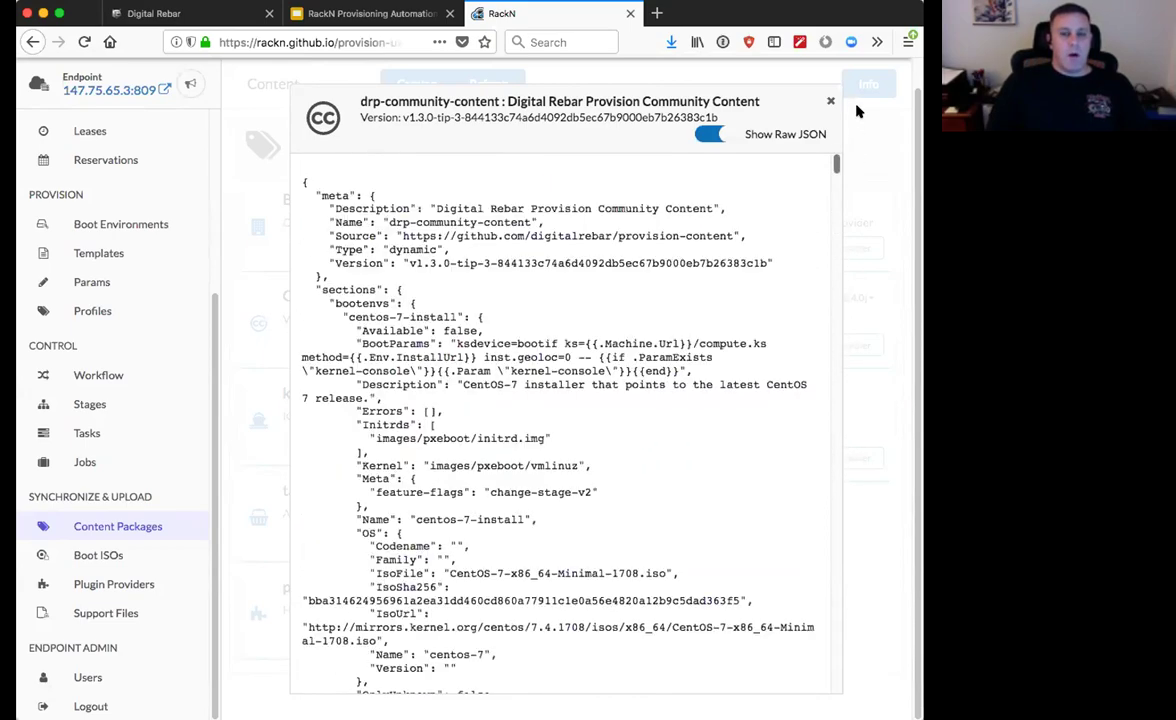
pyautogui.click(712, 139)
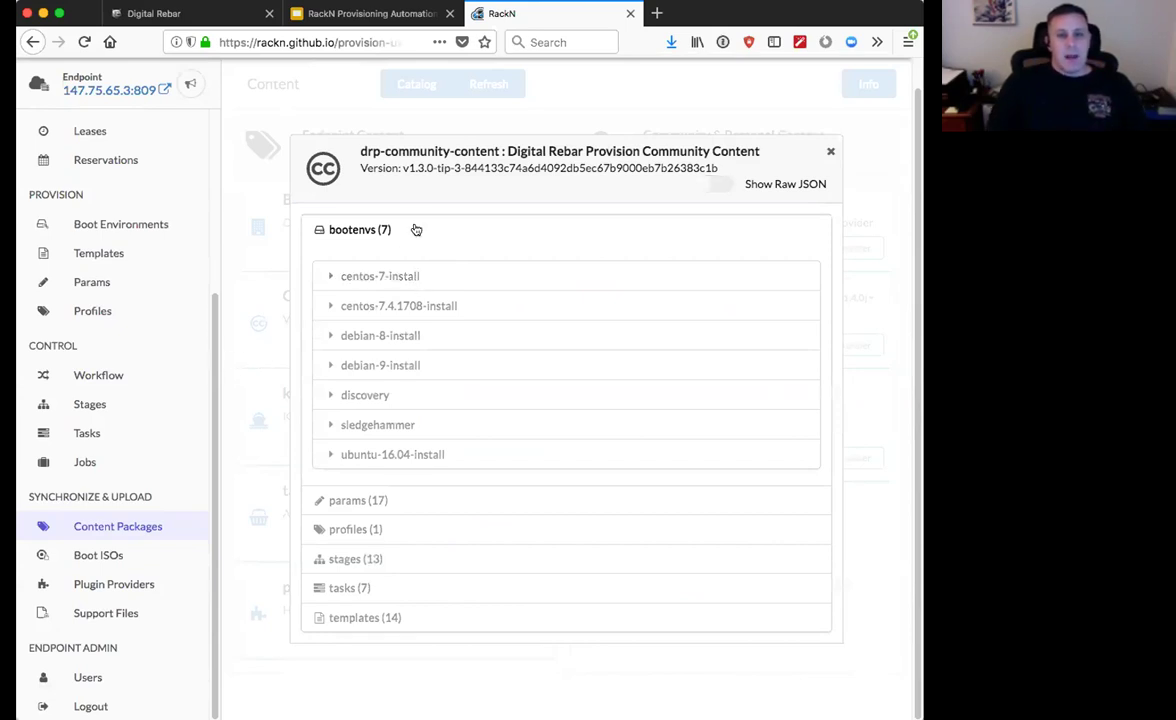
pyautogui.press('Escape')
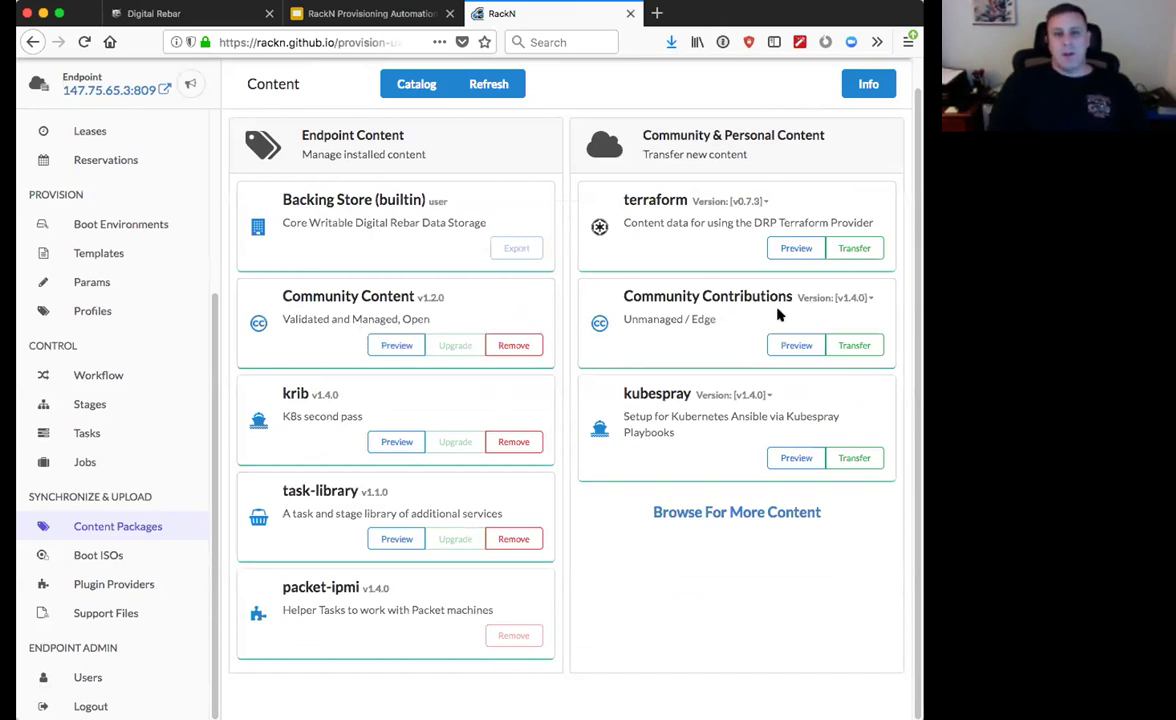
# Step: Transfer the terraform content package to the endpoint, open its preview and expand the params section
pyautogui.click(855, 249)
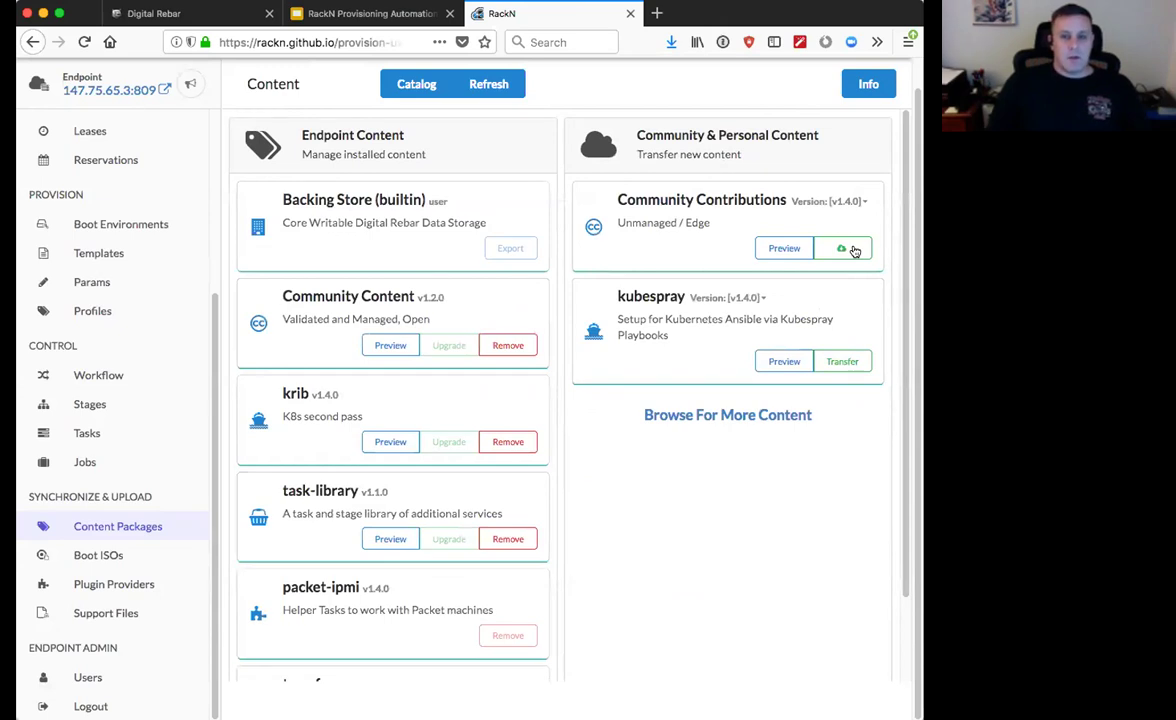
pyautogui.scroll(-2, 478, 625)
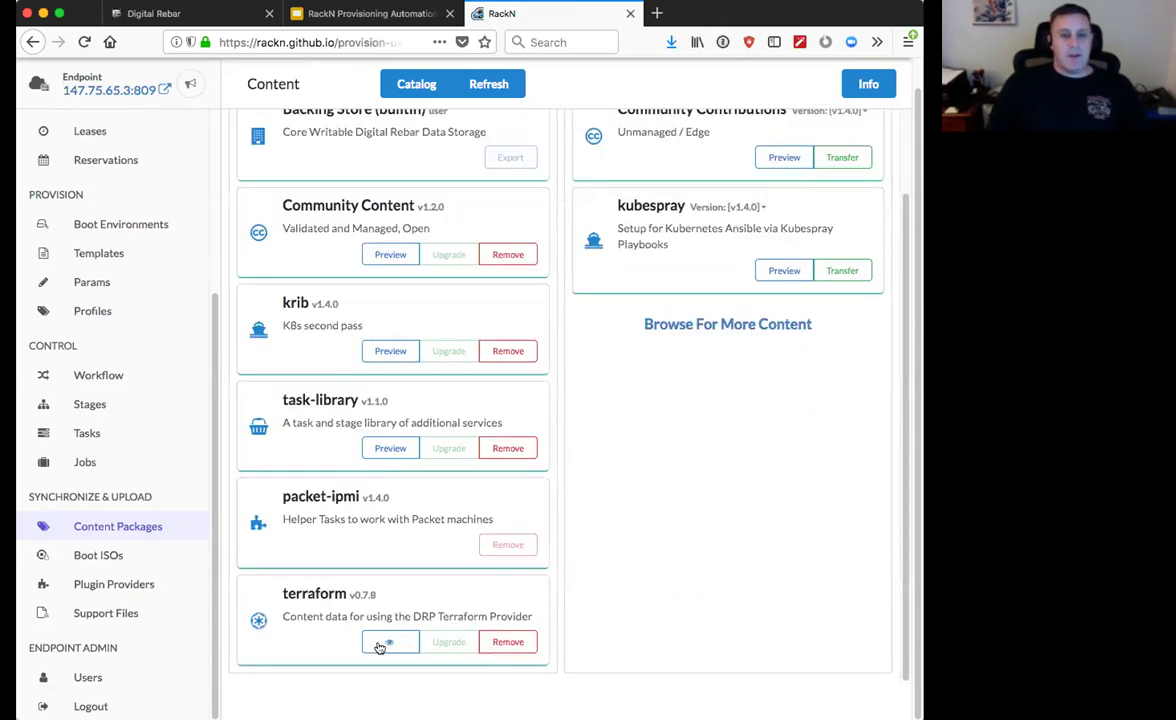
pyautogui.click(392, 640)
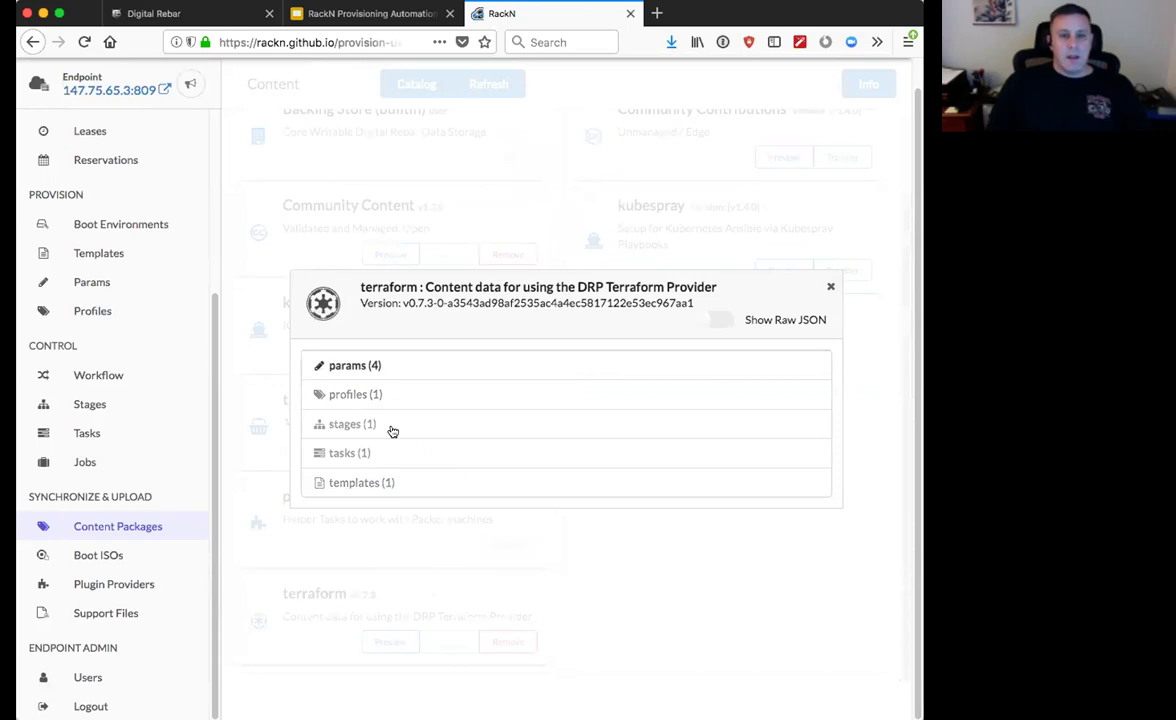
pyautogui.click(380, 462)
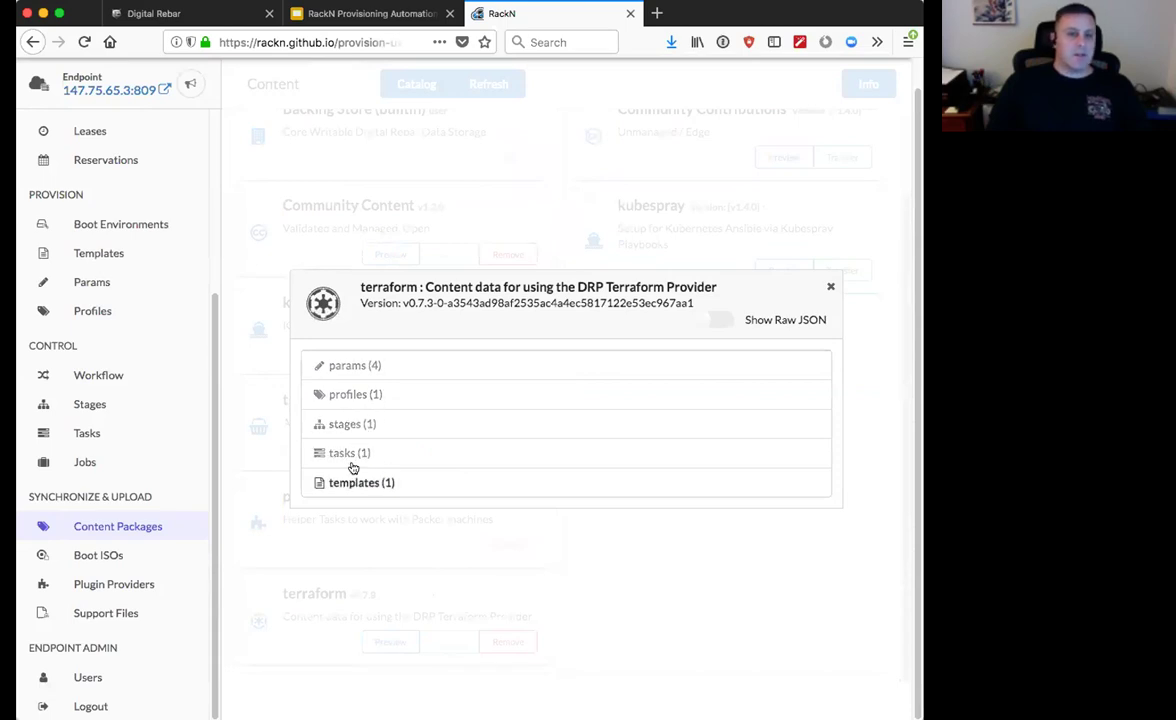
pyautogui.click(352, 367)
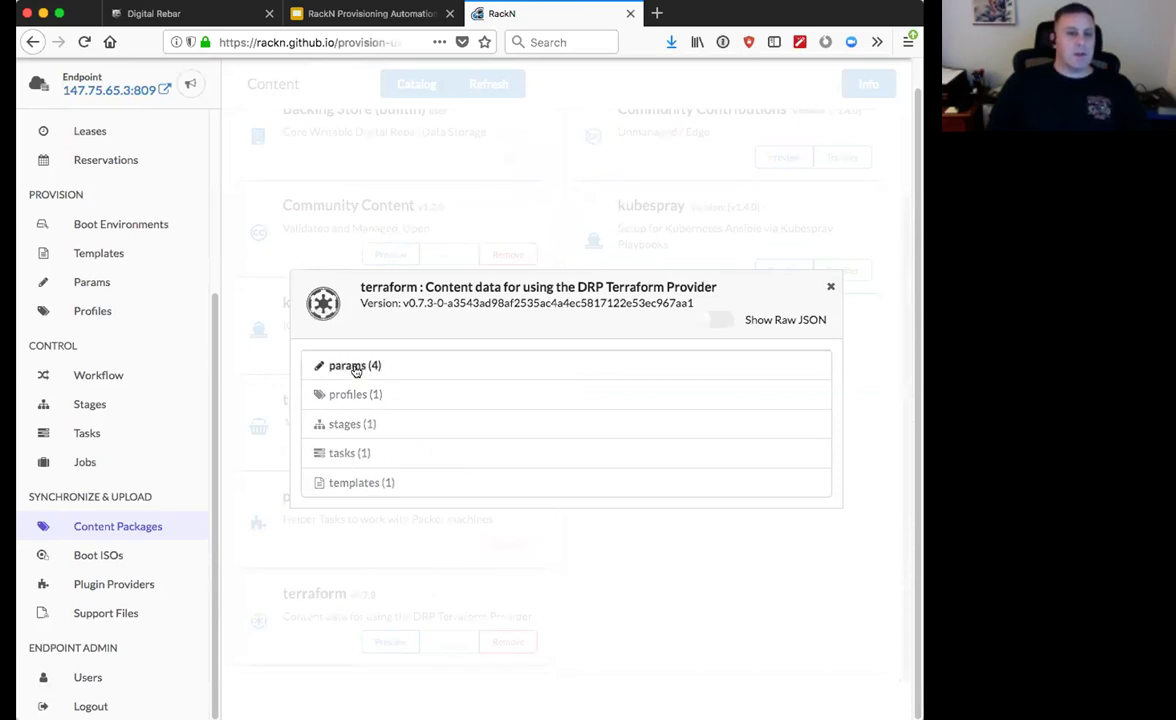
pyautogui.click(354, 367)
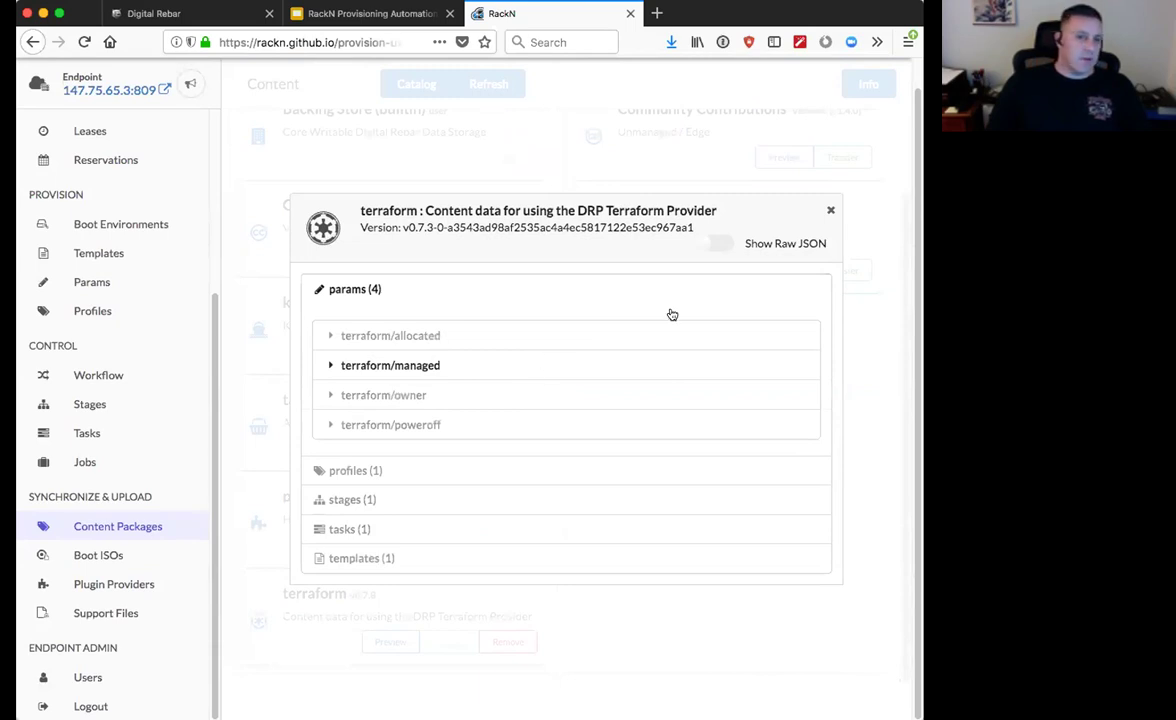
# Step: View the terraform package as raw JSON, read through its params, profiles, stages, tasks and templates, and close the preview
pyautogui.click(716, 244)
pyautogui.scroll(-1, 697, 322)
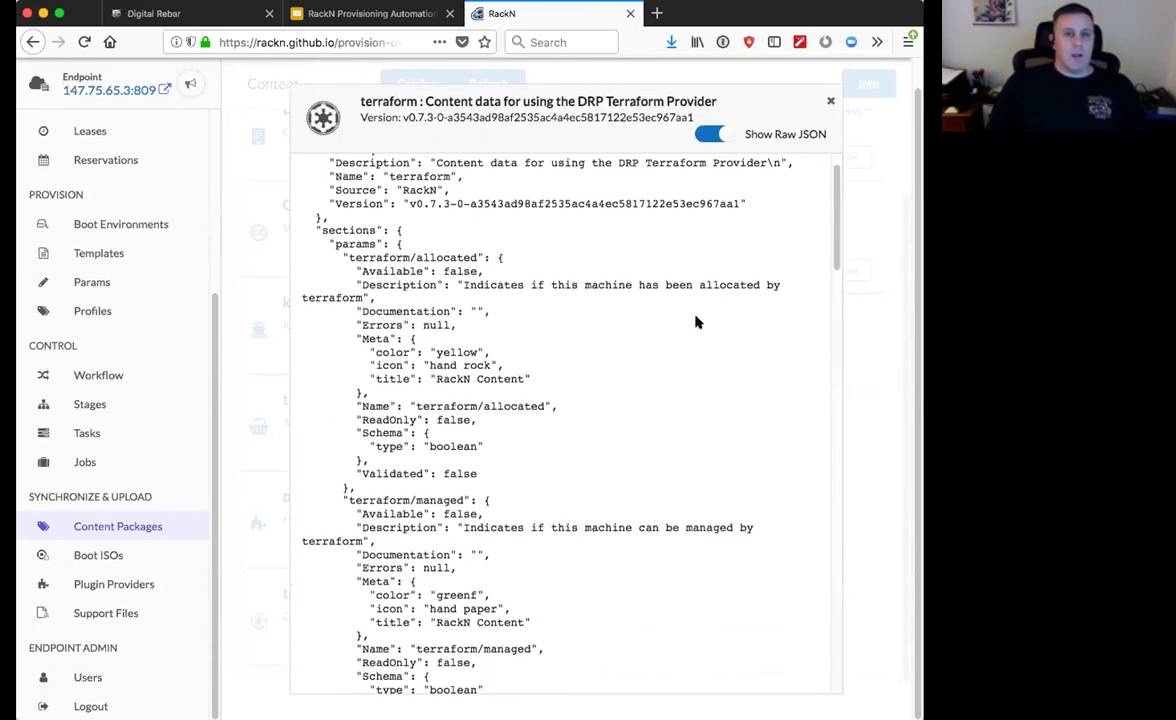
pyautogui.scroll(2, 697, 320)
pyautogui.scroll(-8, 697, 320)
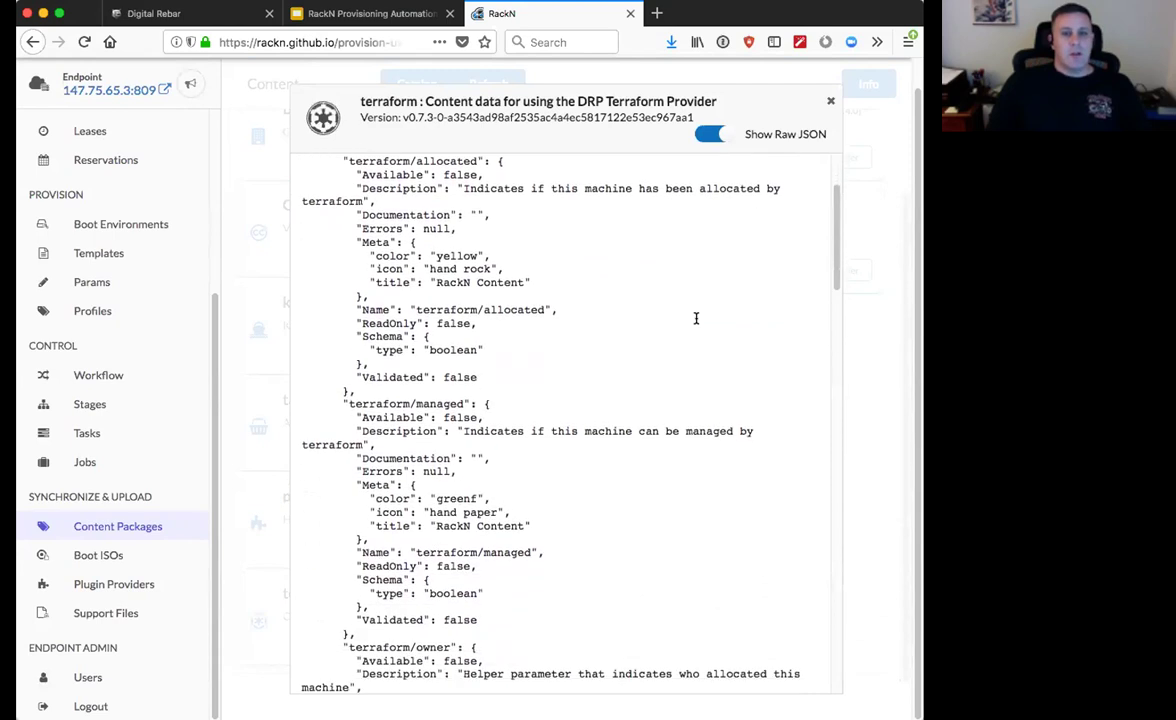
pyautogui.scroll(-10, 697, 323)
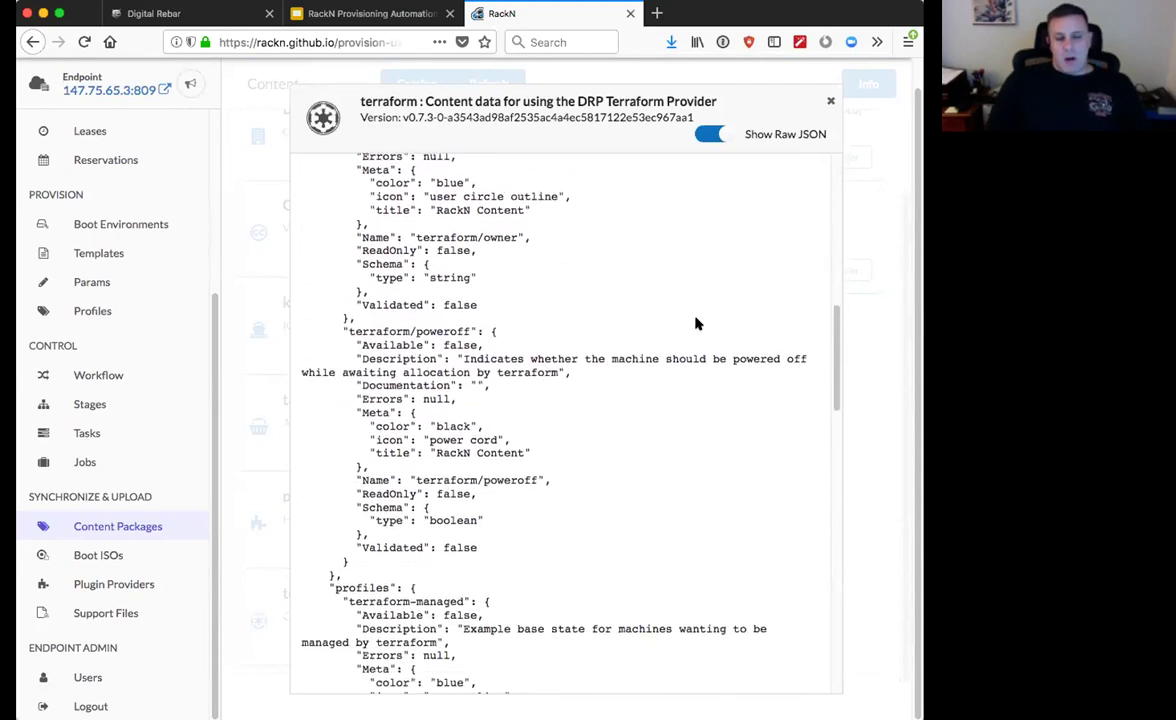
pyautogui.scroll(-10, 697, 322)
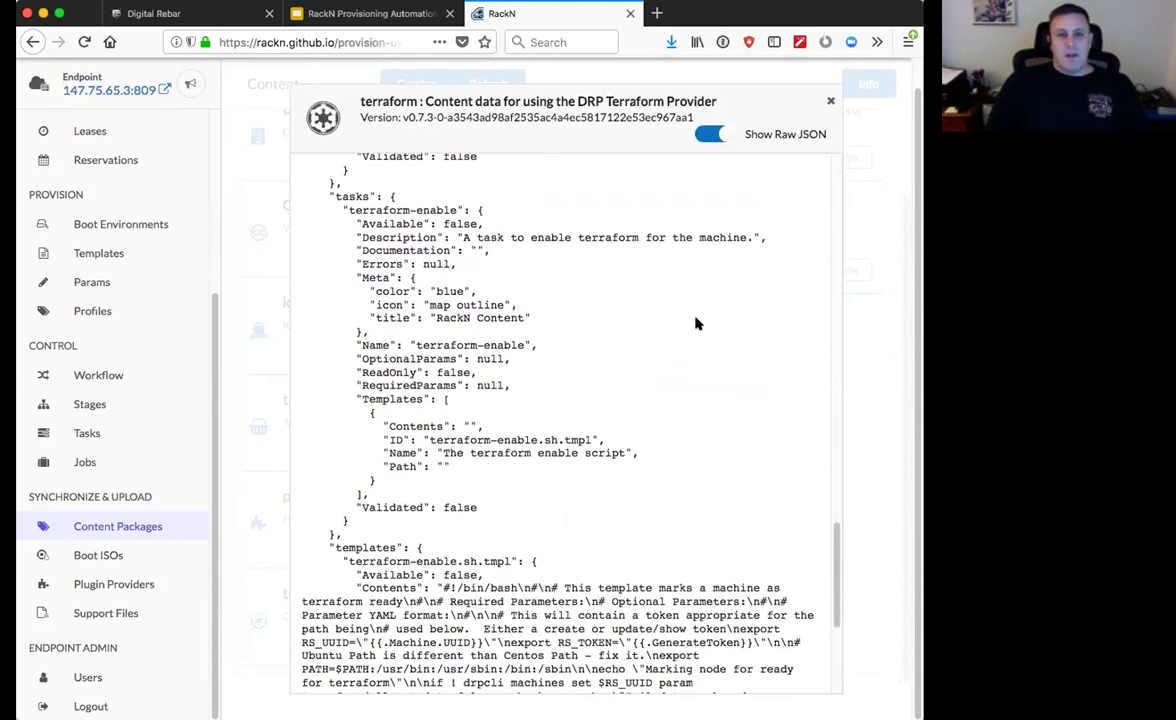
pyautogui.scroll(20, 697, 320)
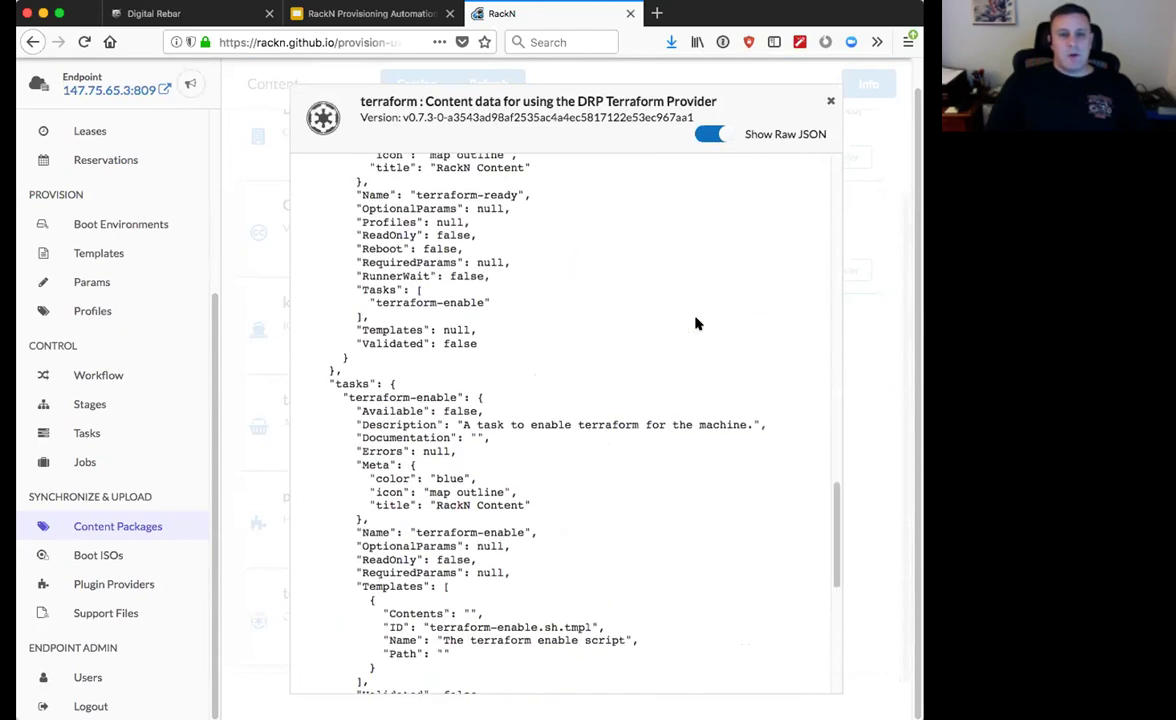
pyautogui.click(830, 101)
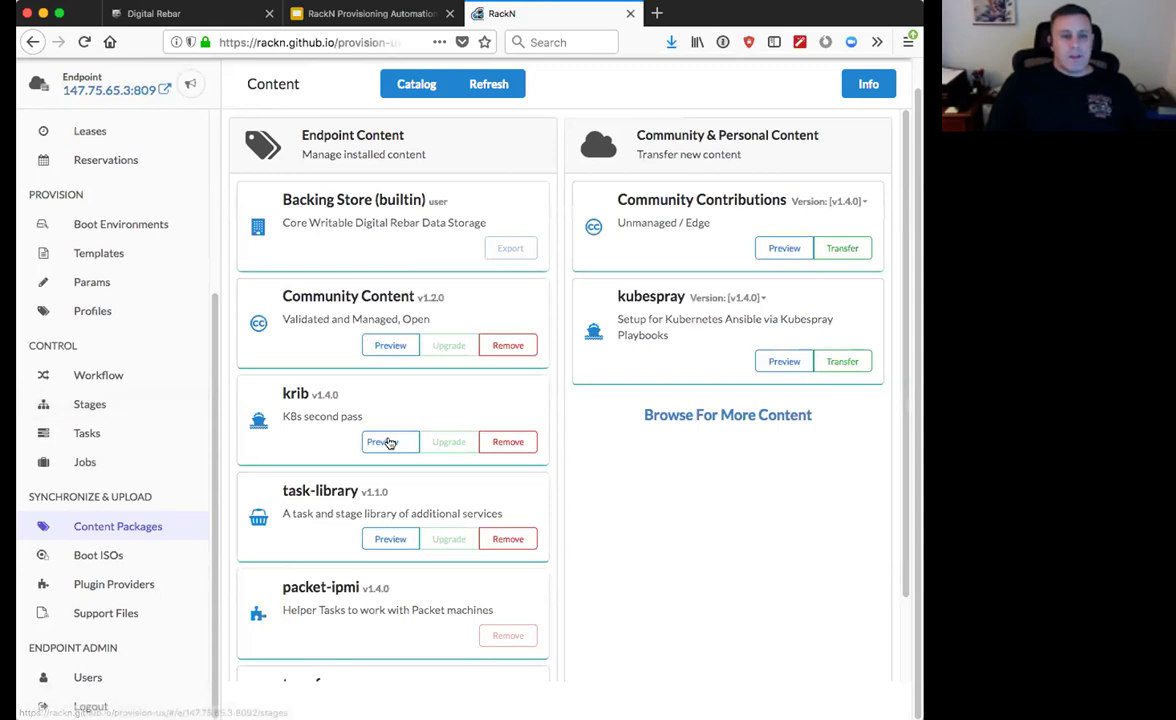
# Step: Review the boot ISOs and the plugin providers, look at the catalog of further plugins and return to the endpoint
pyautogui.click(107, 556)
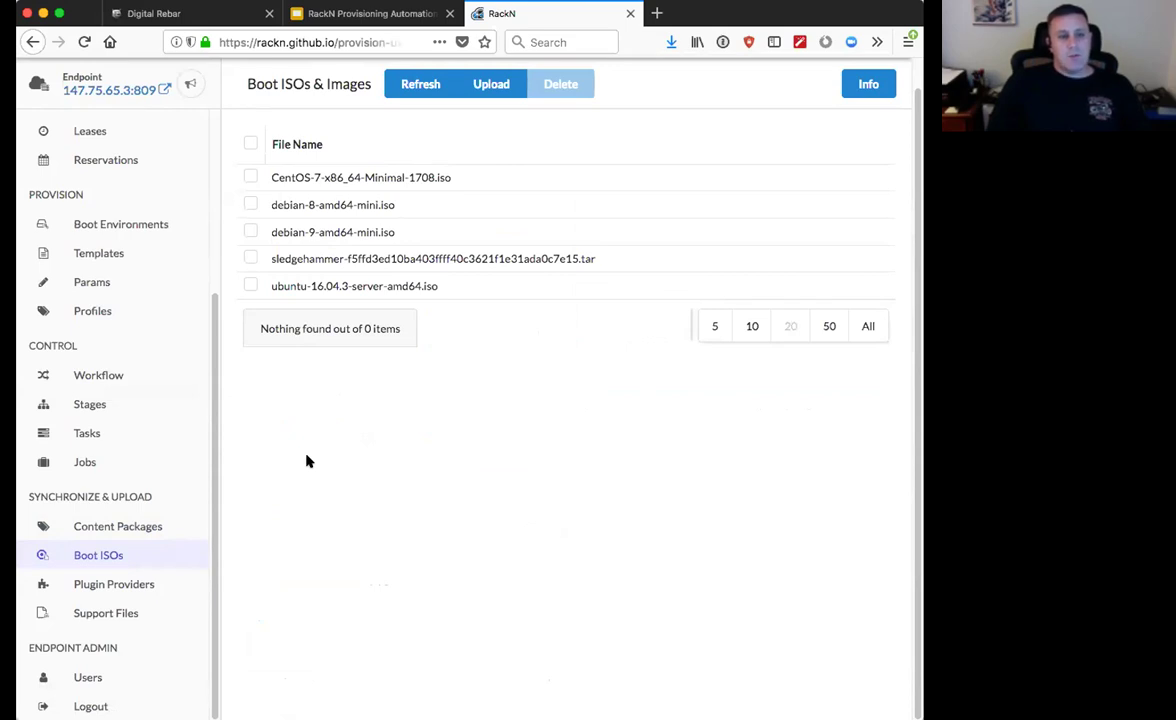
pyautogui.click(97, 585)
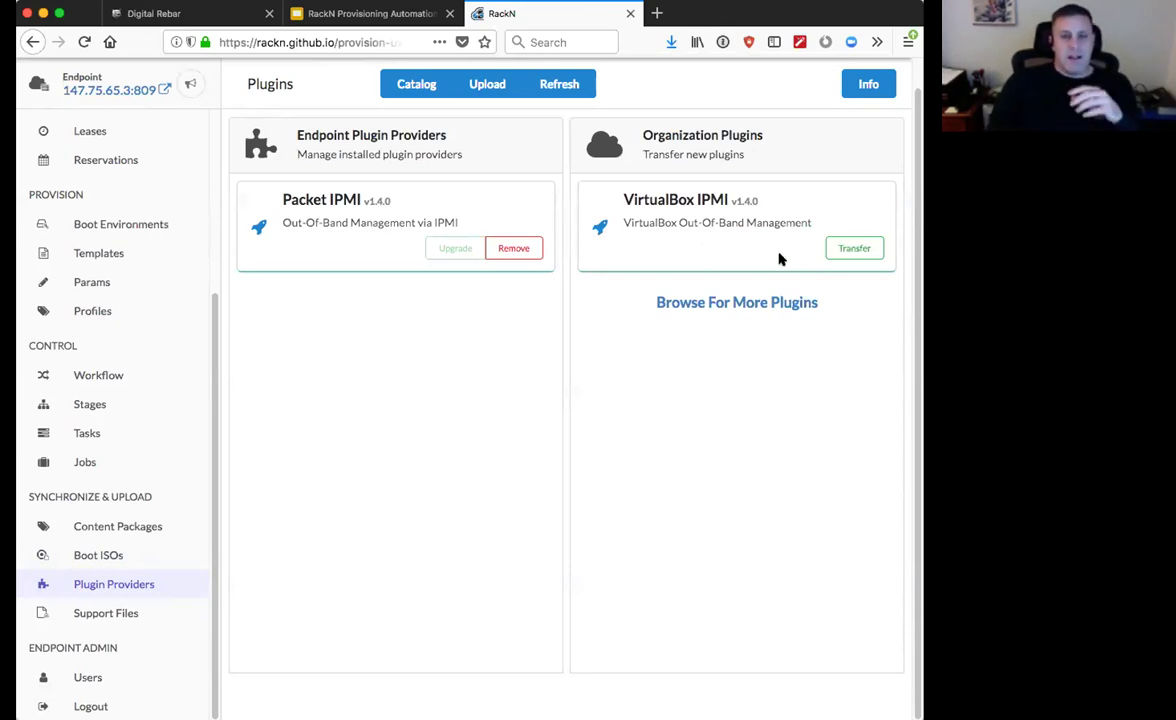
pyautogui.click(689, 310)
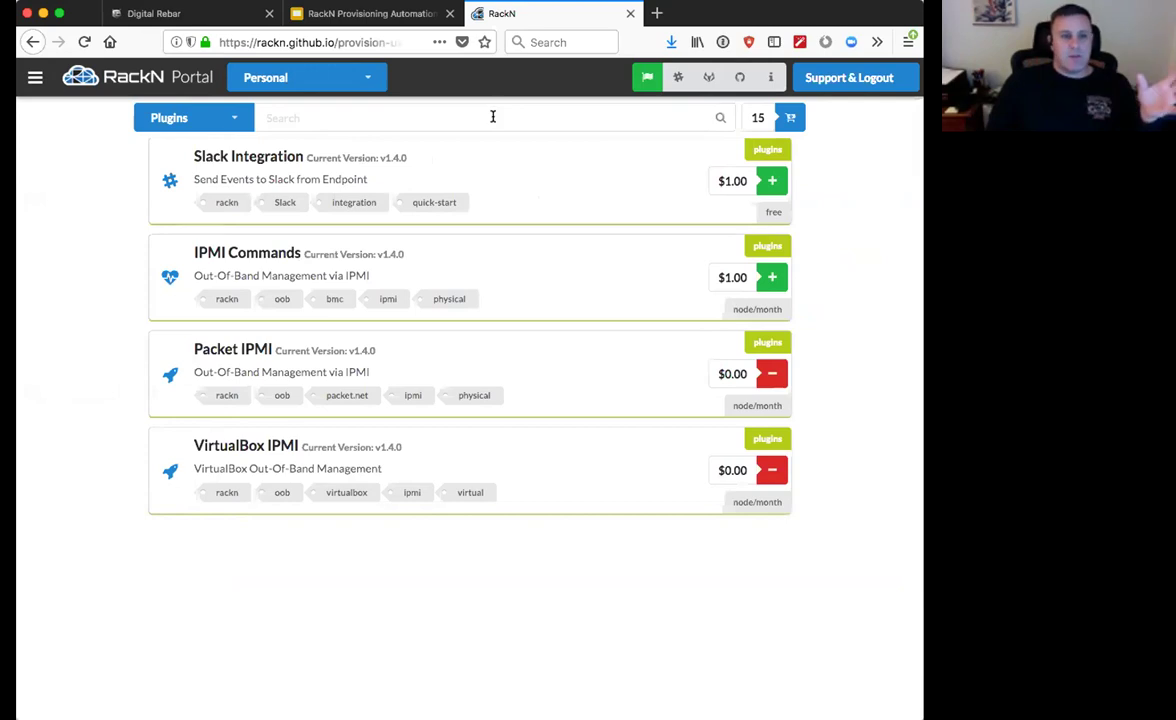
pyautogui.click(32, 42)
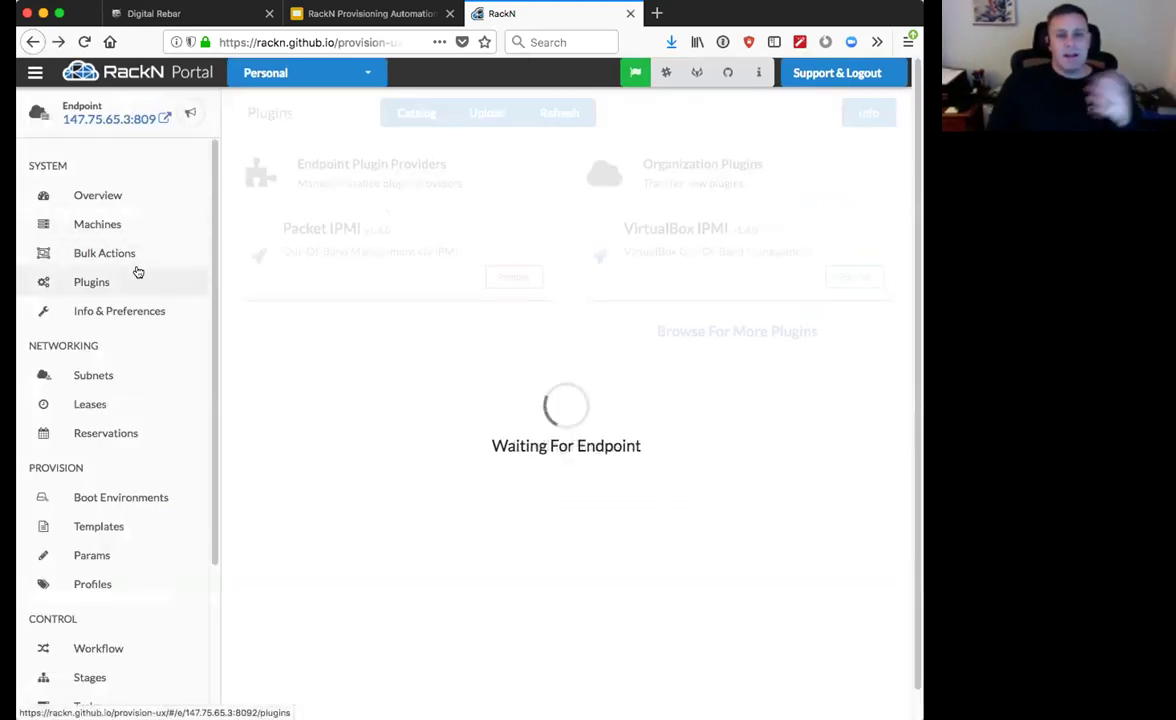
pyautogui.scroll(-5, 150, 472)
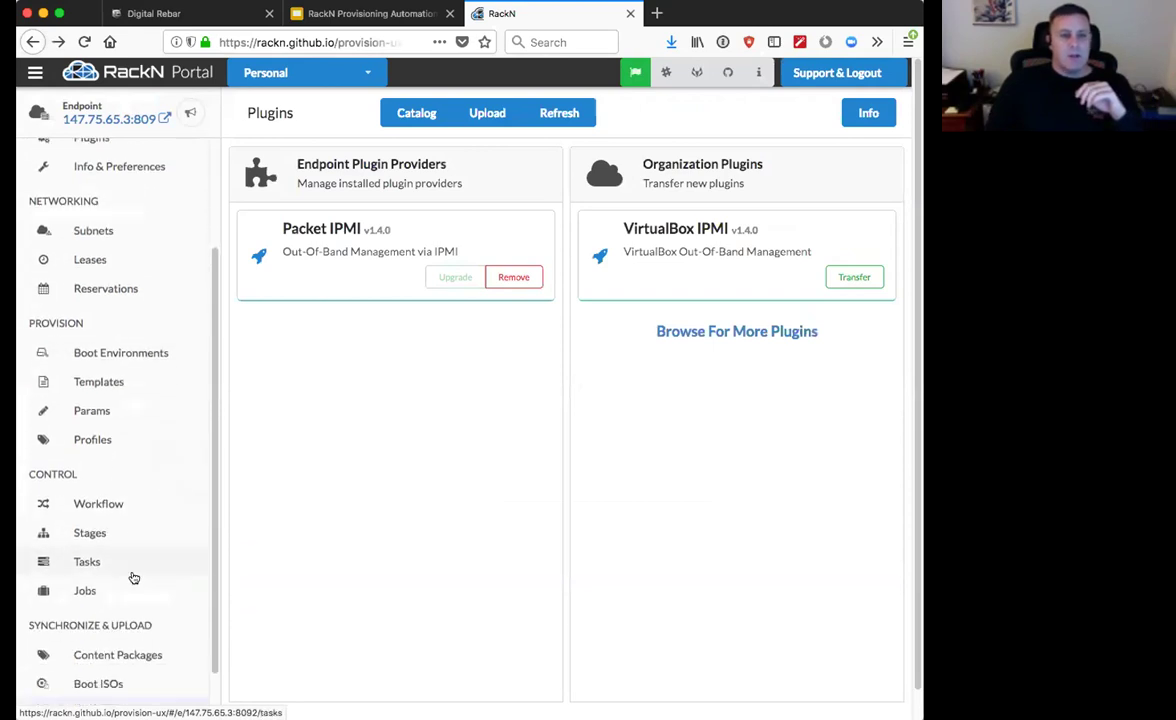
pyautogui.scroll(5, 130, 642)
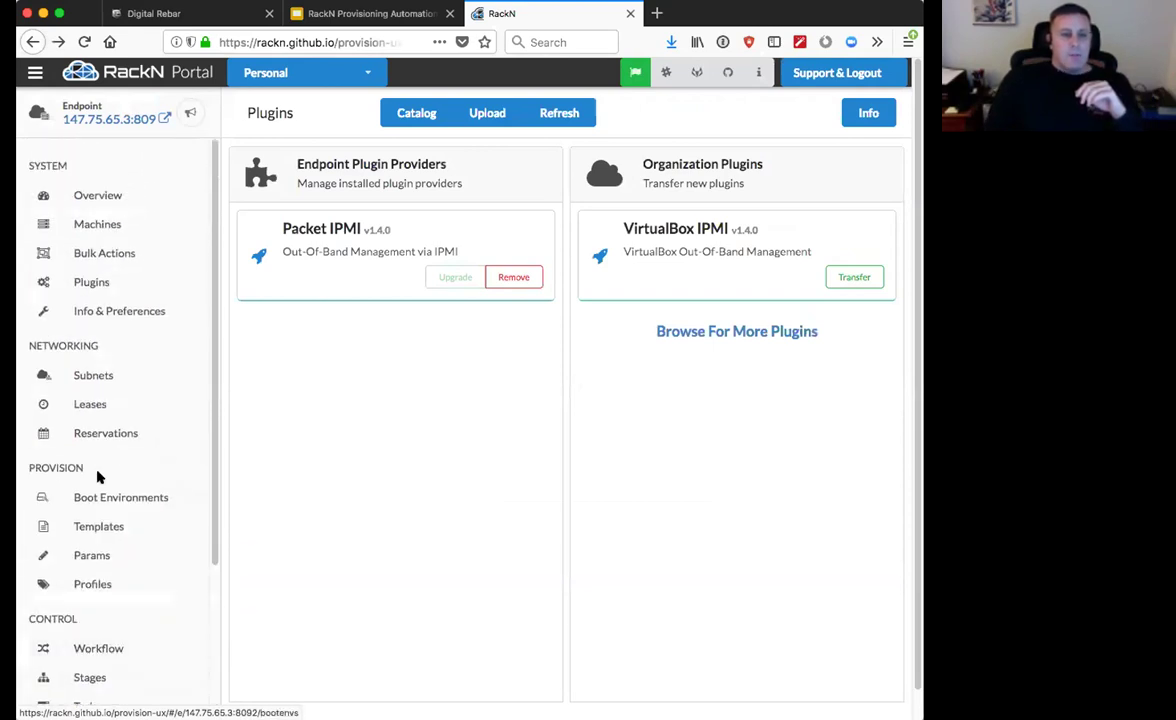
# Step: Review the endpoint's reservations and leases
pyautogui.click(95, 402)
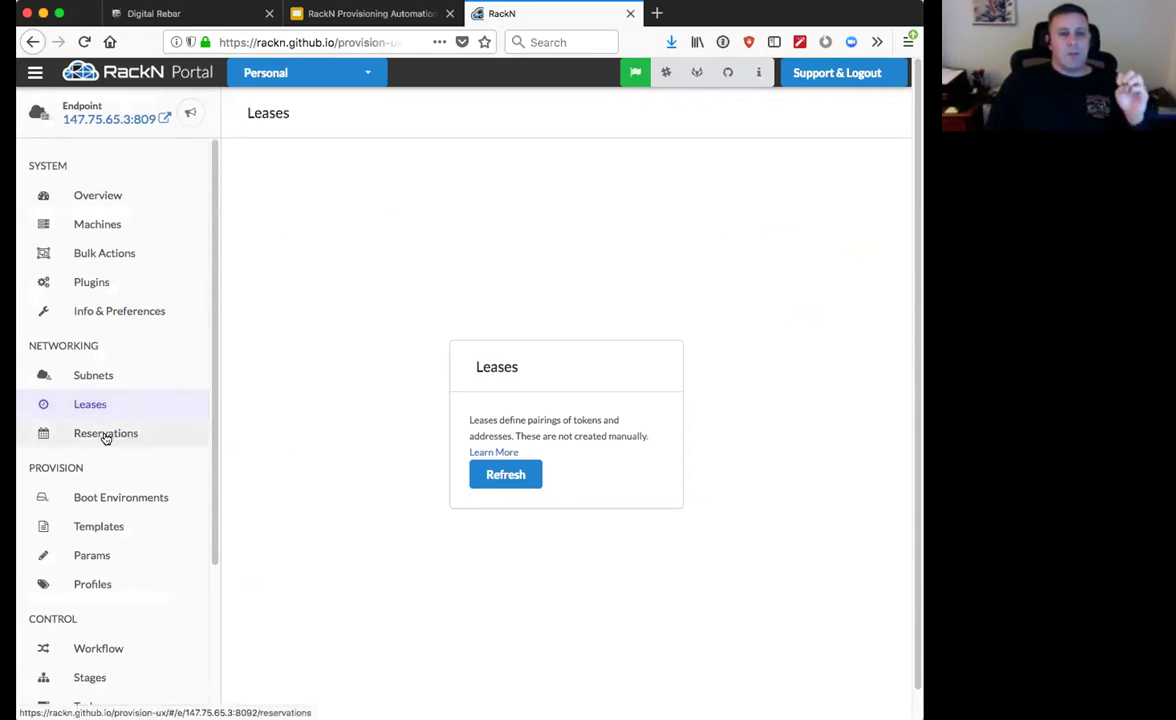
pyautogui.click(105, 437)
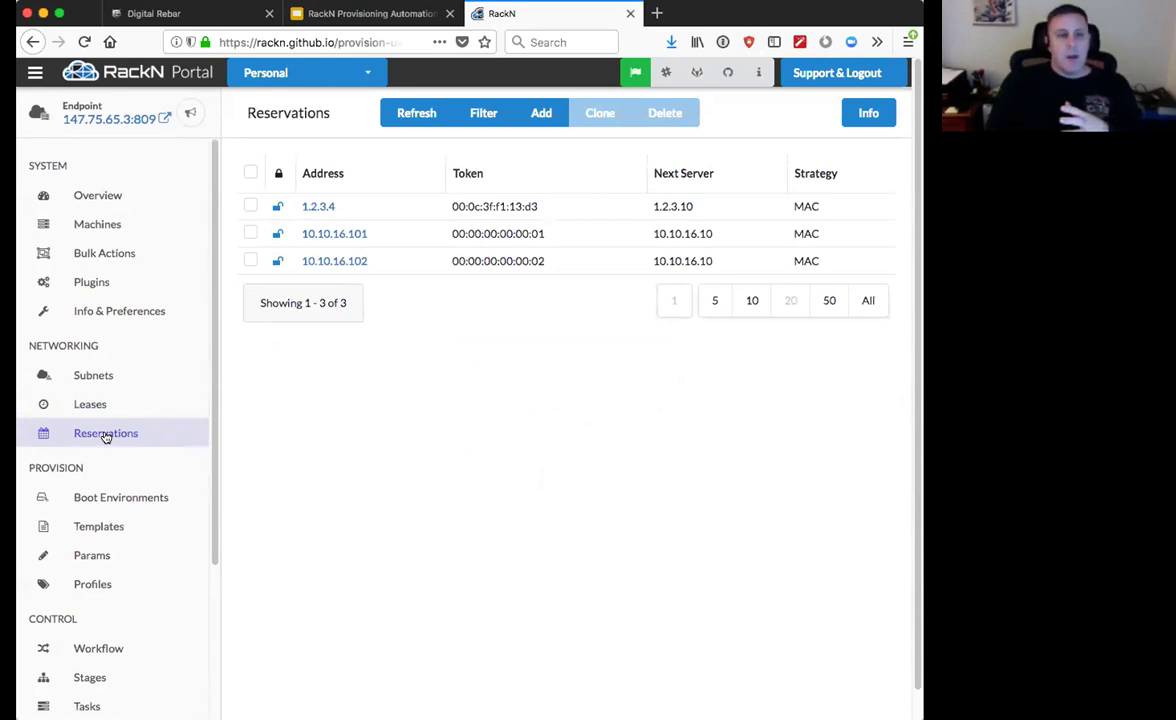
pyautogui.click(89, 406)
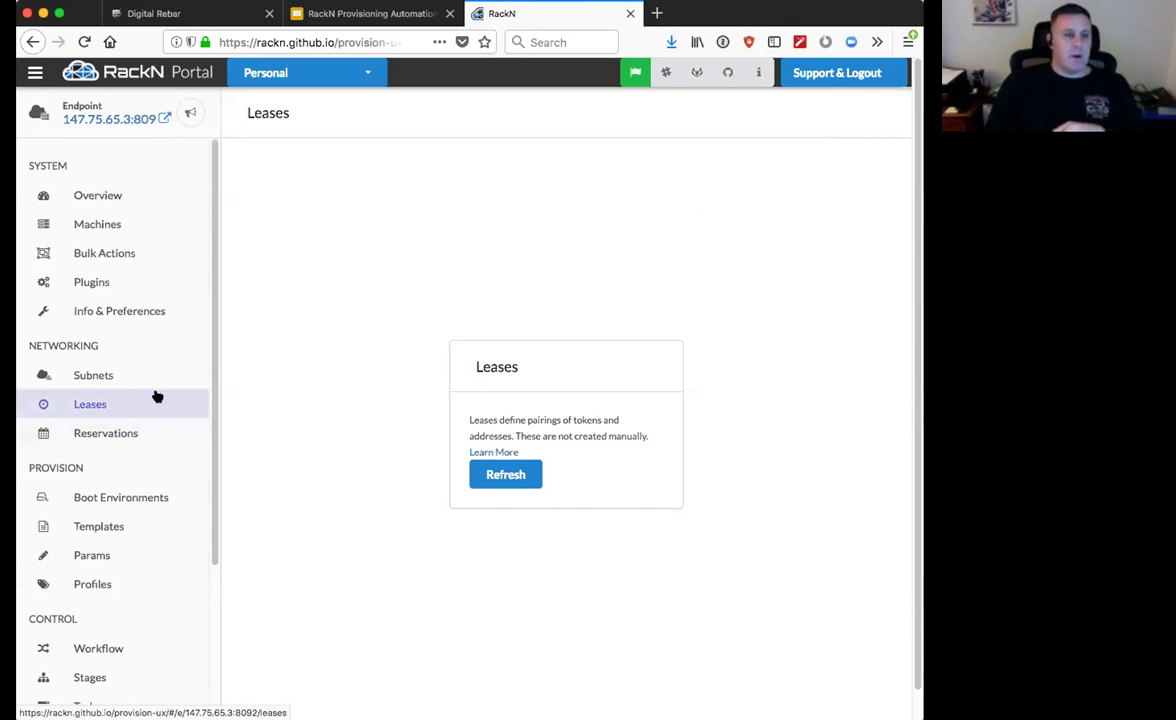
# Step: Disable foo_subnet in the list of subnets and enable it again
pyautogui.click(106, 375)
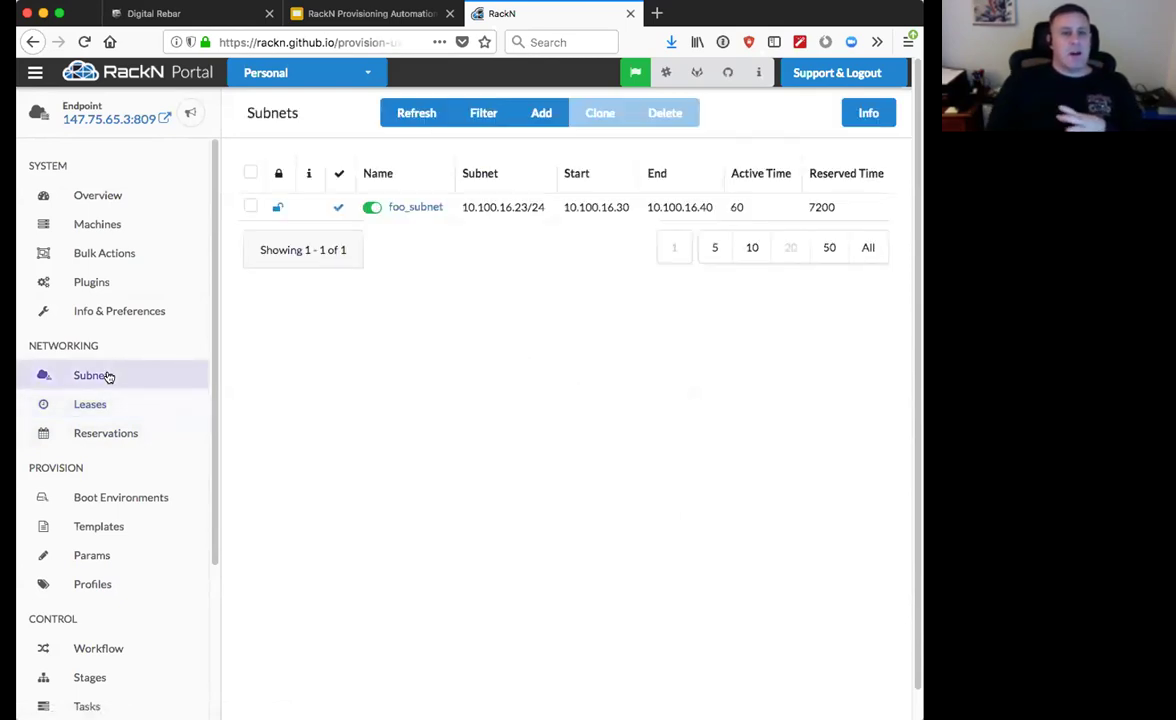
pyautogui.click(371, 208)
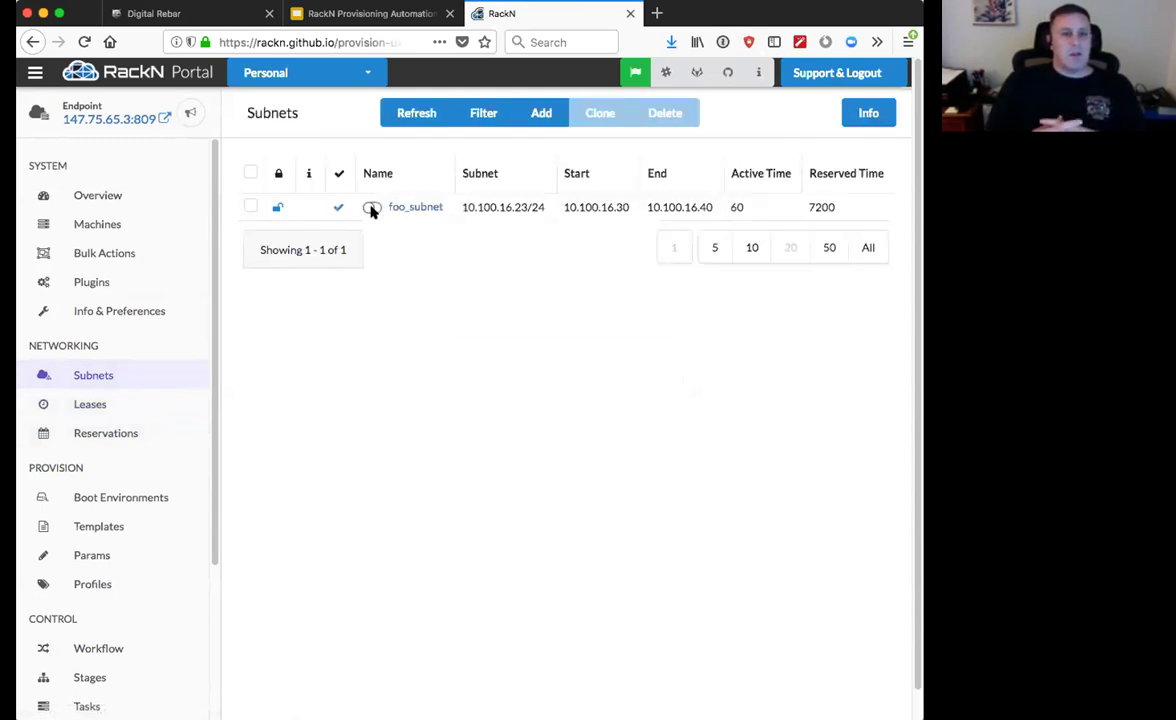
pyautogui.click(371, 208)
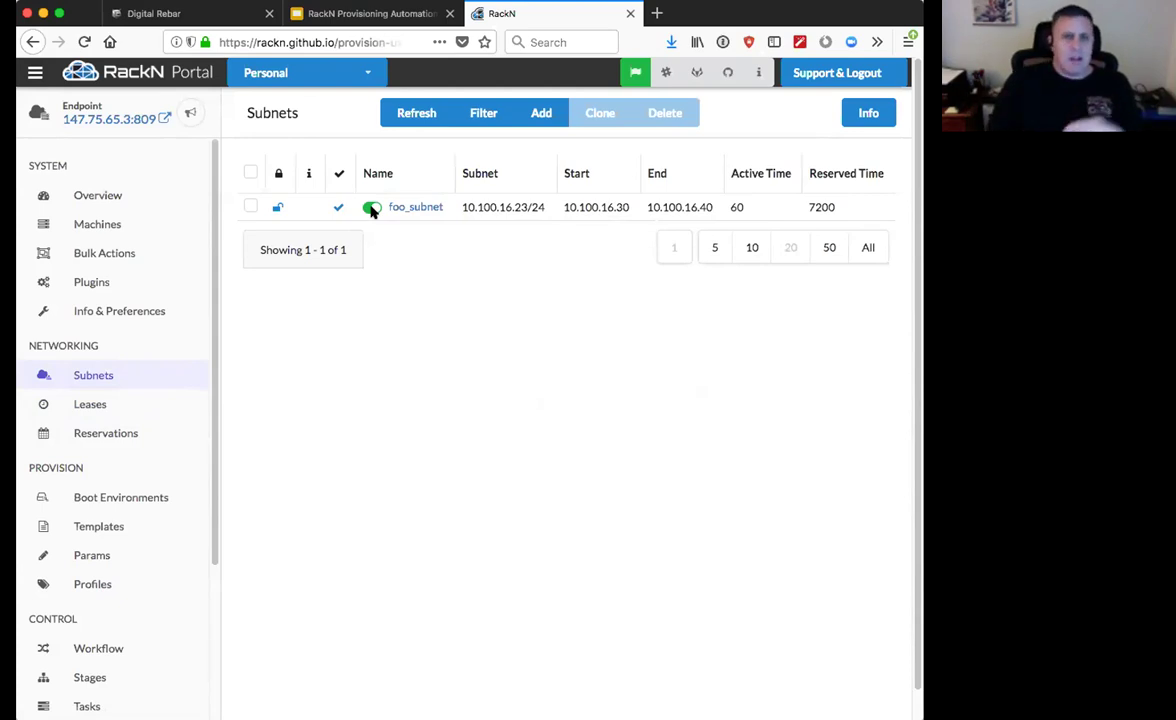
# Step: Inspect the details of the packet-ipmi plugin configured on the endpoint, and close them
pyautogui.click(103, 322)
pyautogui.click(92, 282)
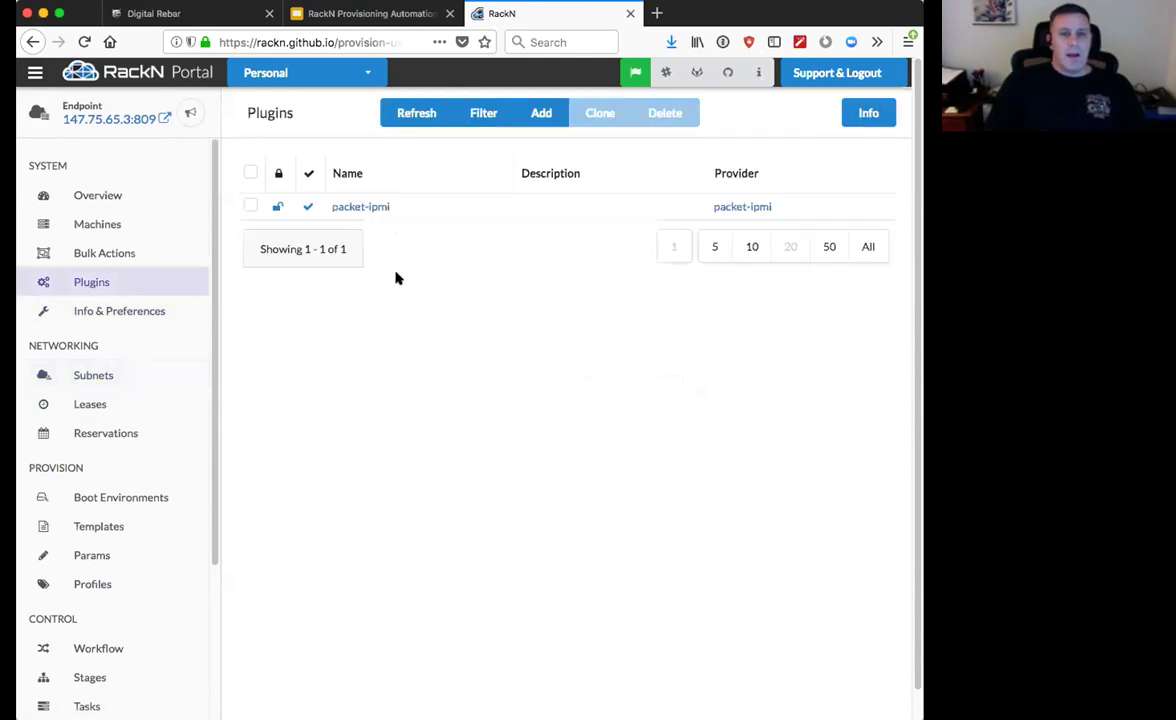
pyautogui.click(380, 207)
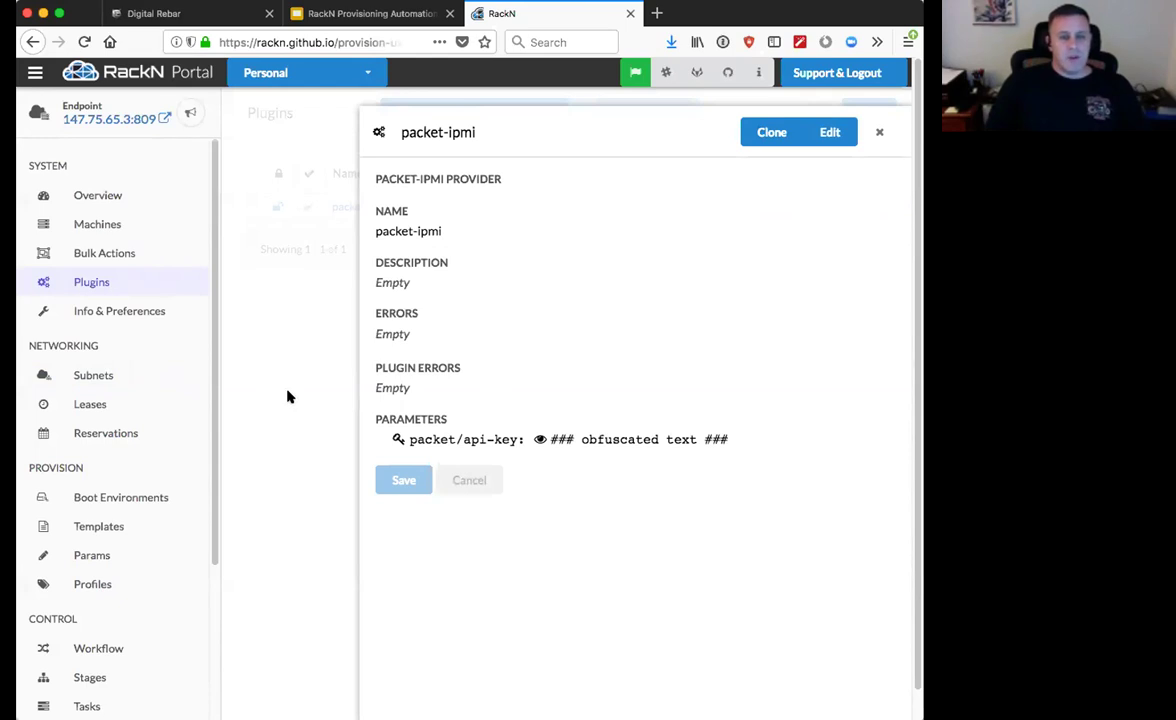
pyautogui.click(265, 346)
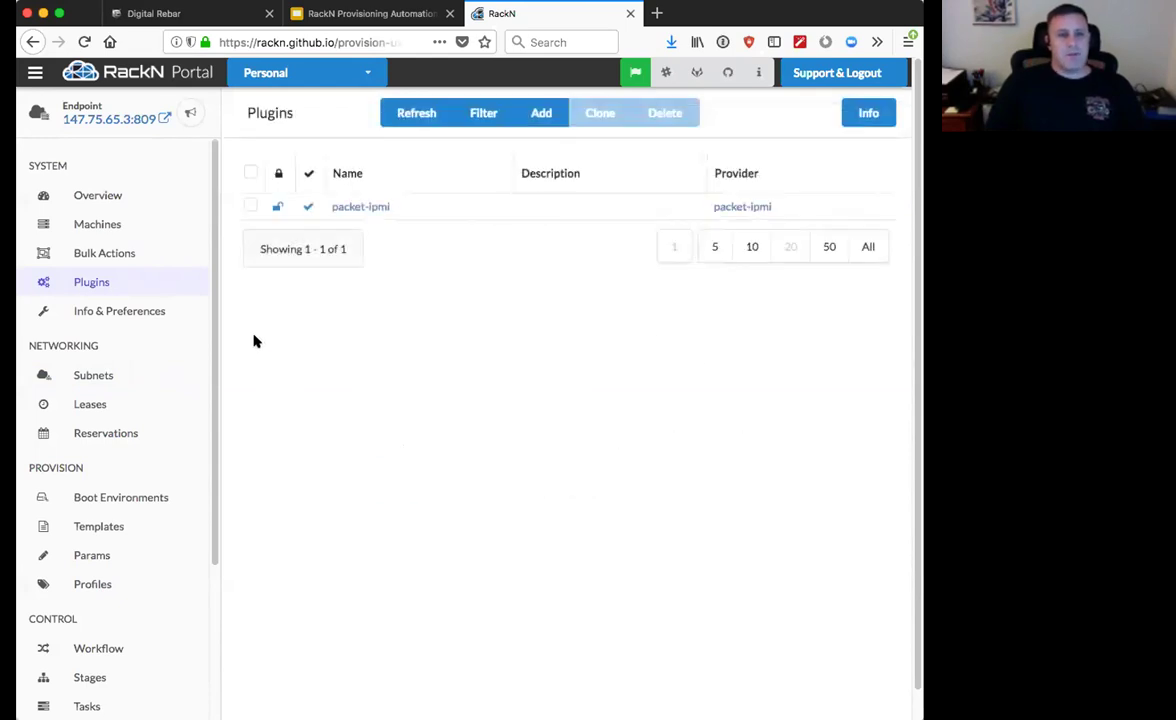
# Step: Try to set the stage of all listed machines to ubuntu-16.04-install through a bulk action
pyautogui.click(108, 253)
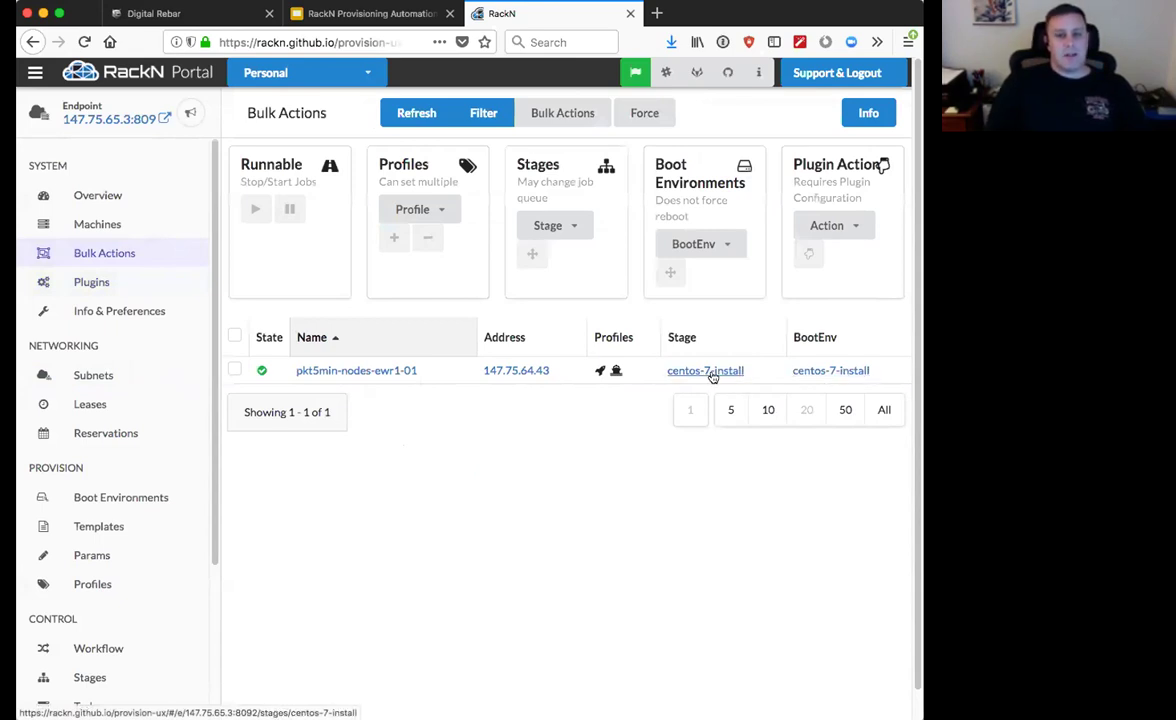
pyautogui.click(235, 339)
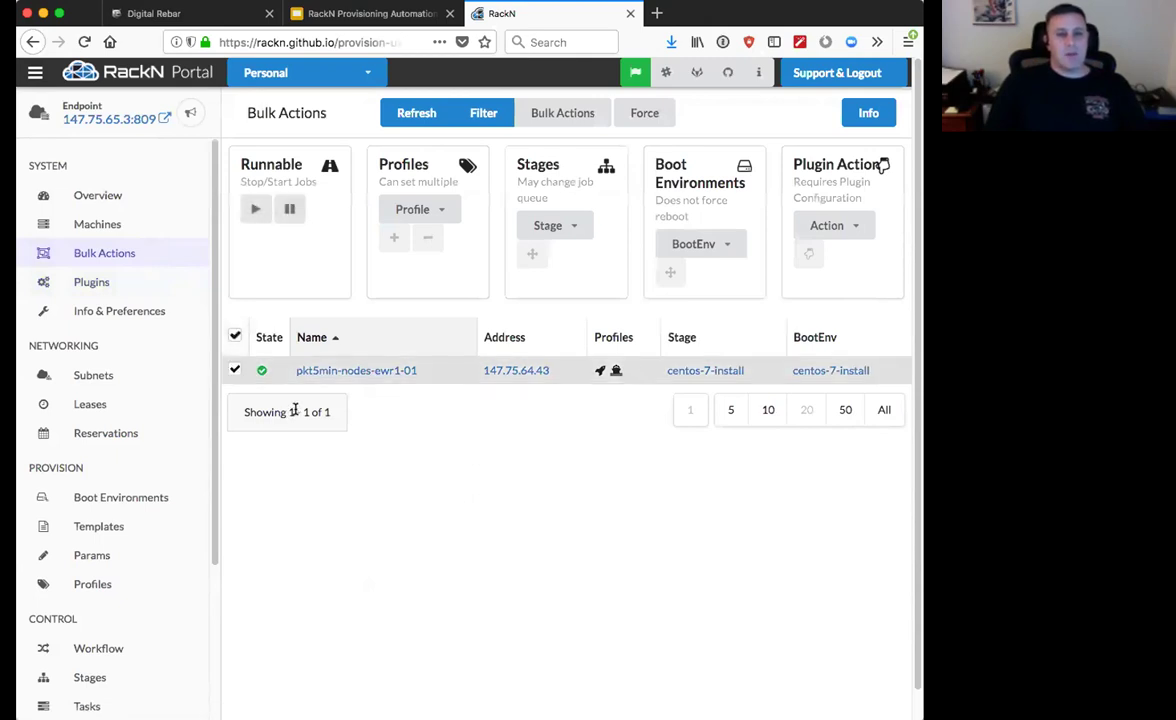
pyautogui.click(577, 226)
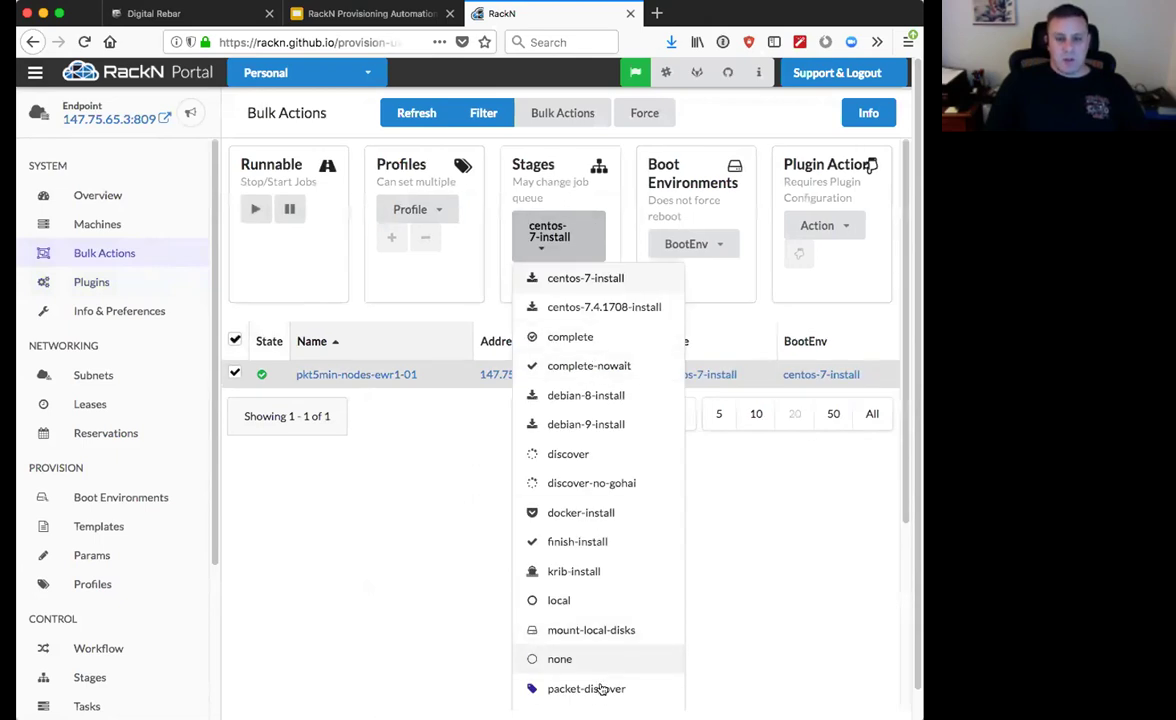
pyautogui.scroll(-3, 604, 688)
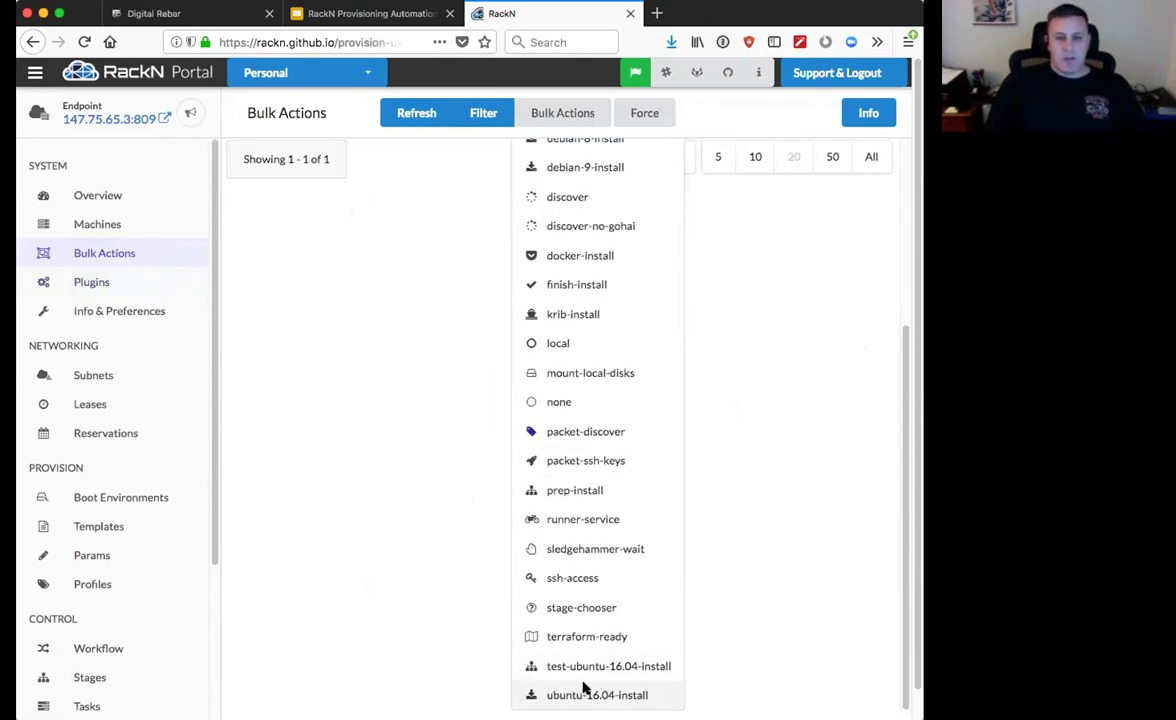
pyautogui.click(596, 694)
pyautogui.click(533, 287)
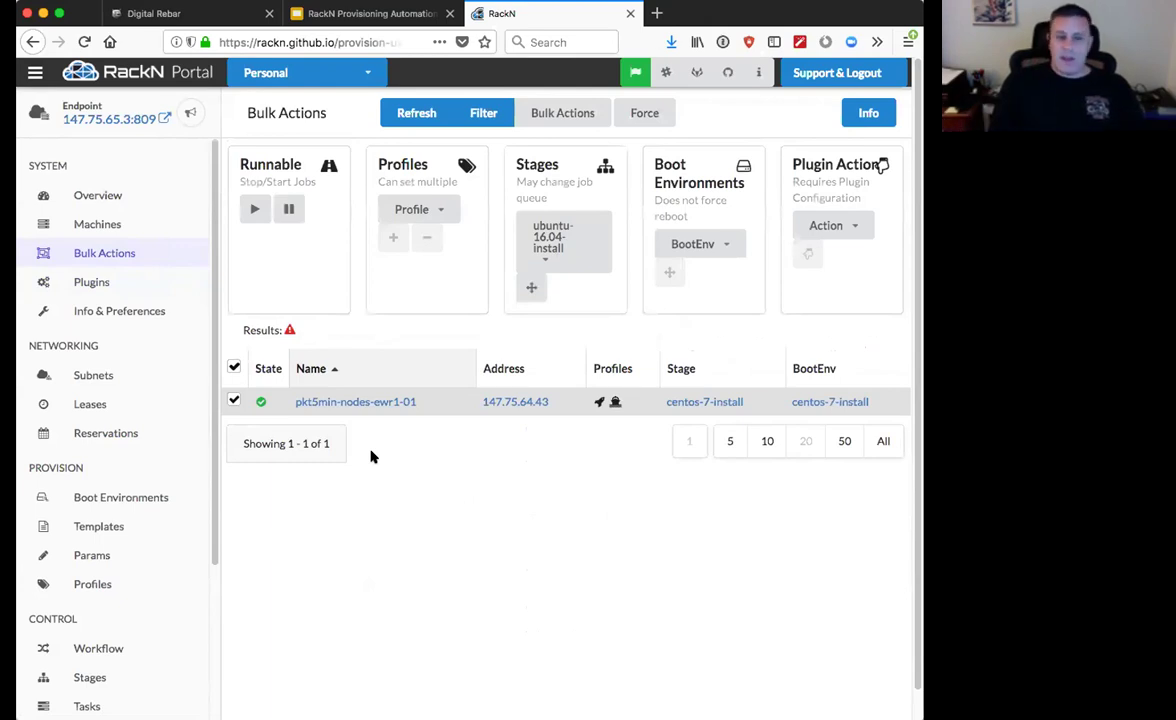
# Step: Examine the details of machine pkt5min-nodes-ewr1-01, including its boot environment, stage, tasks, profiles and parameters
pyautogui.click(104, 231)
pyautogui.click(369, 206)
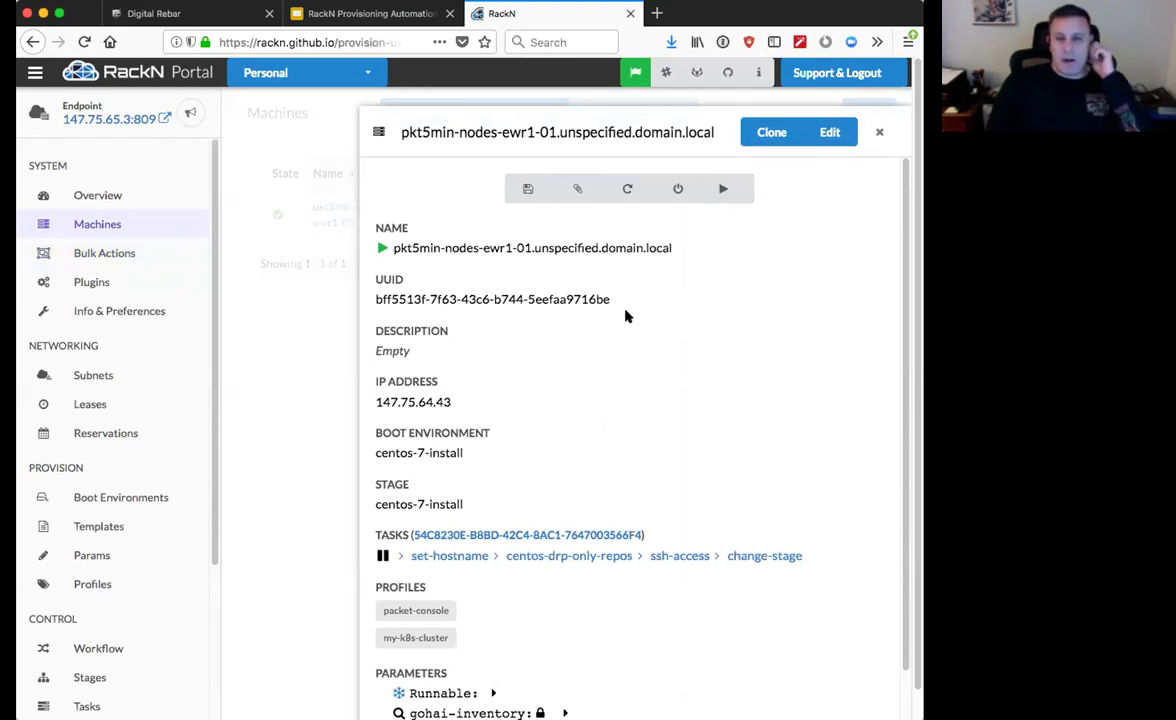
pyautogui.scroll(-2, 625, 318)
pyautogui.scroll(-1, 625, 318)
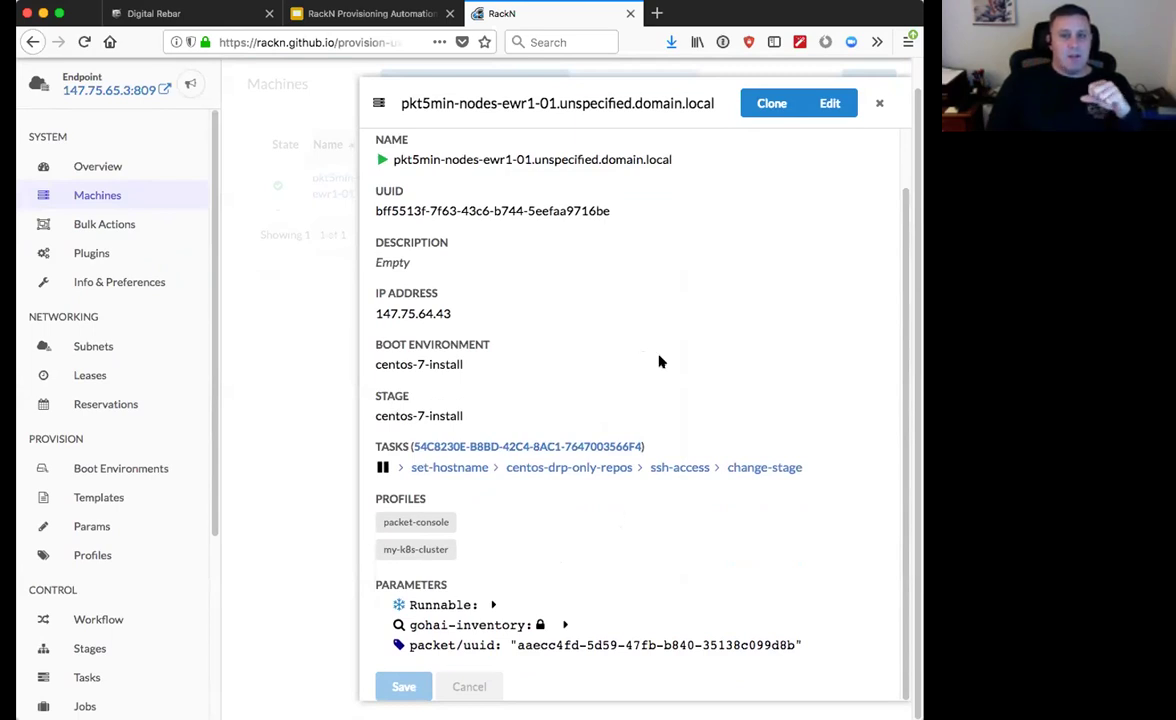
pyautogui.scroll(1, 652, 351)
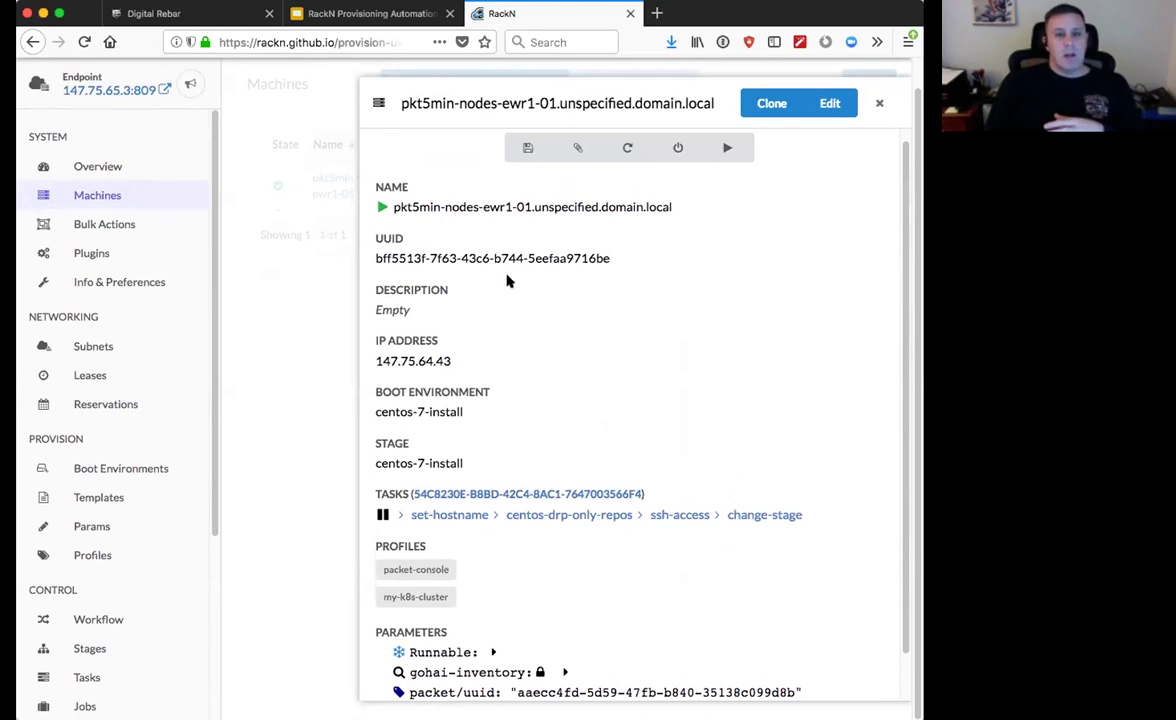
# Step: Highlight the machine's UUID, close its details, and review the list of stages available on the endpoint
pyautogui.tripleClick(460, 257)
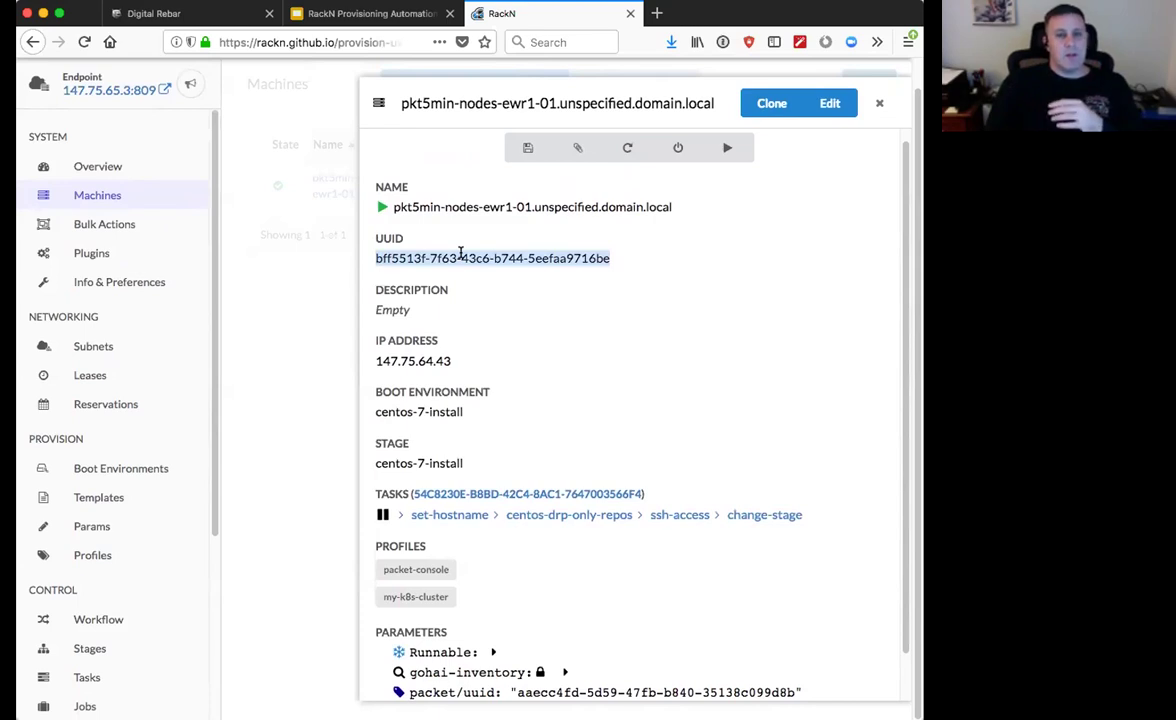
pyautogui.click(298, 440)
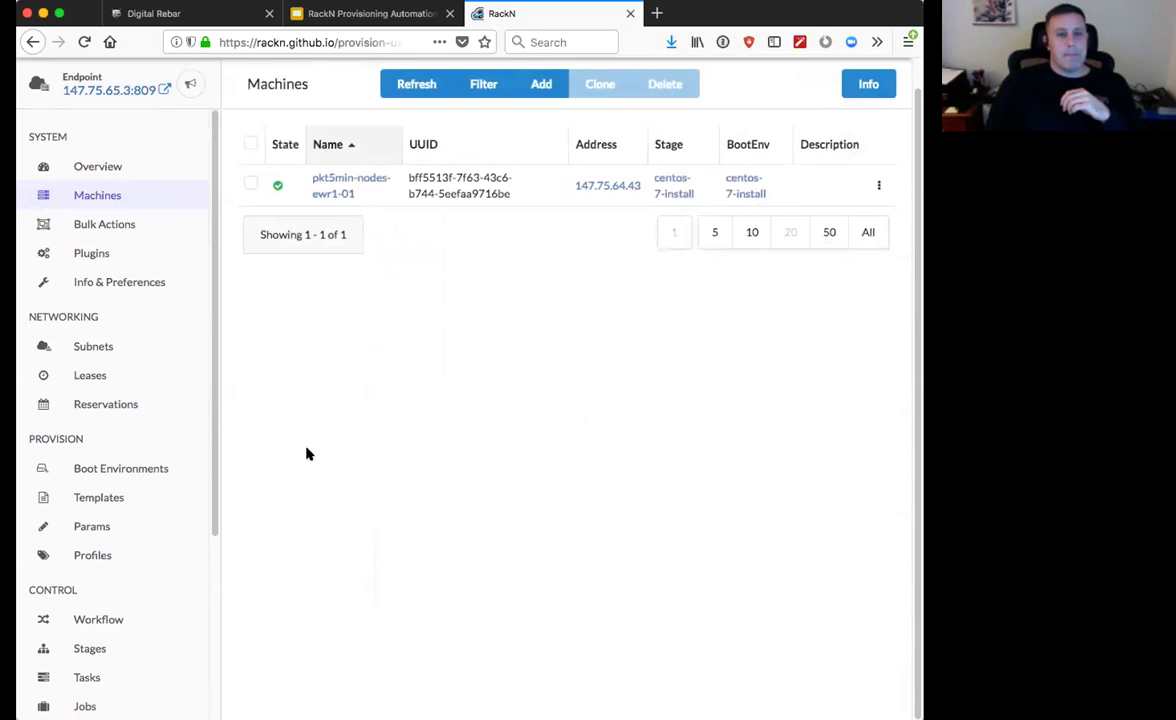
pyautogui.scroll(-2, 212, 540)
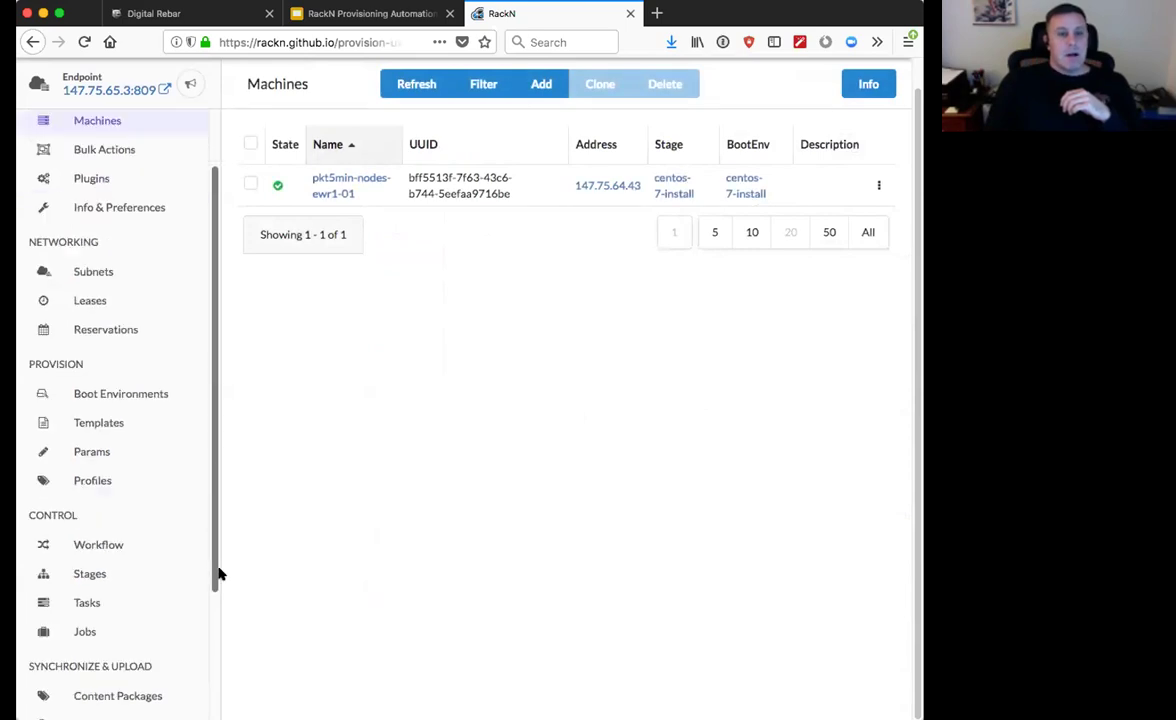
pyautogui.scroll(-3, 219, 620)
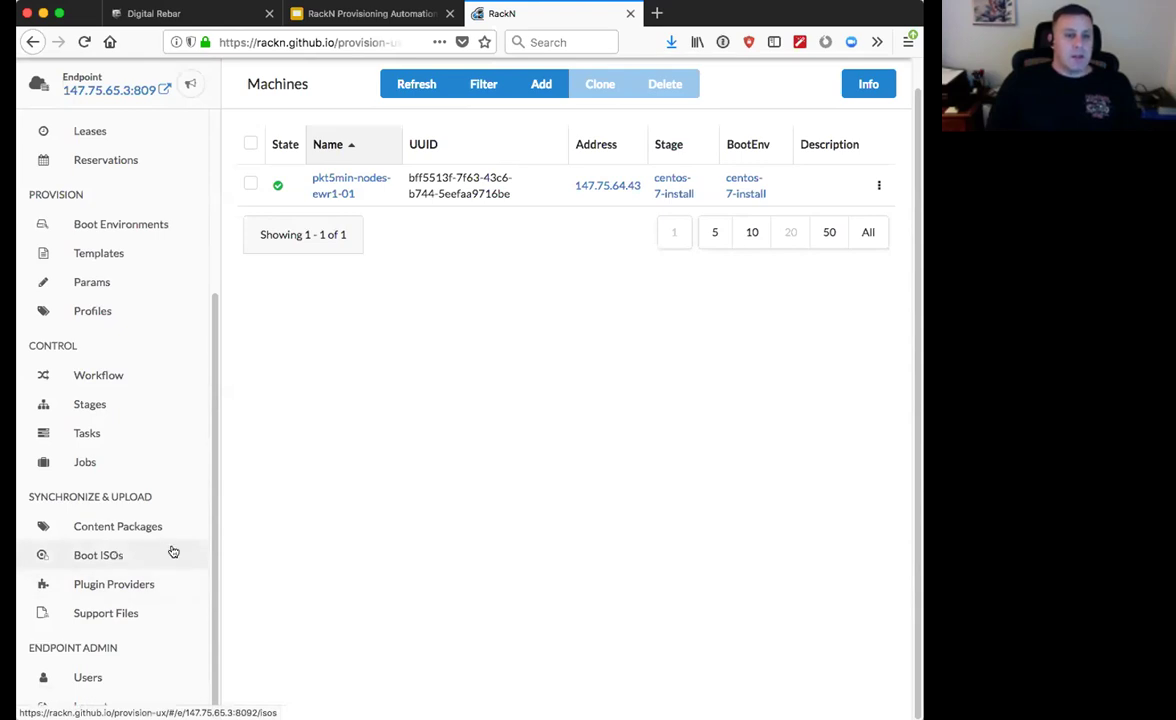
pyautogui.click(91, 404)
pyautogui.scroll(-3, 400, 420)
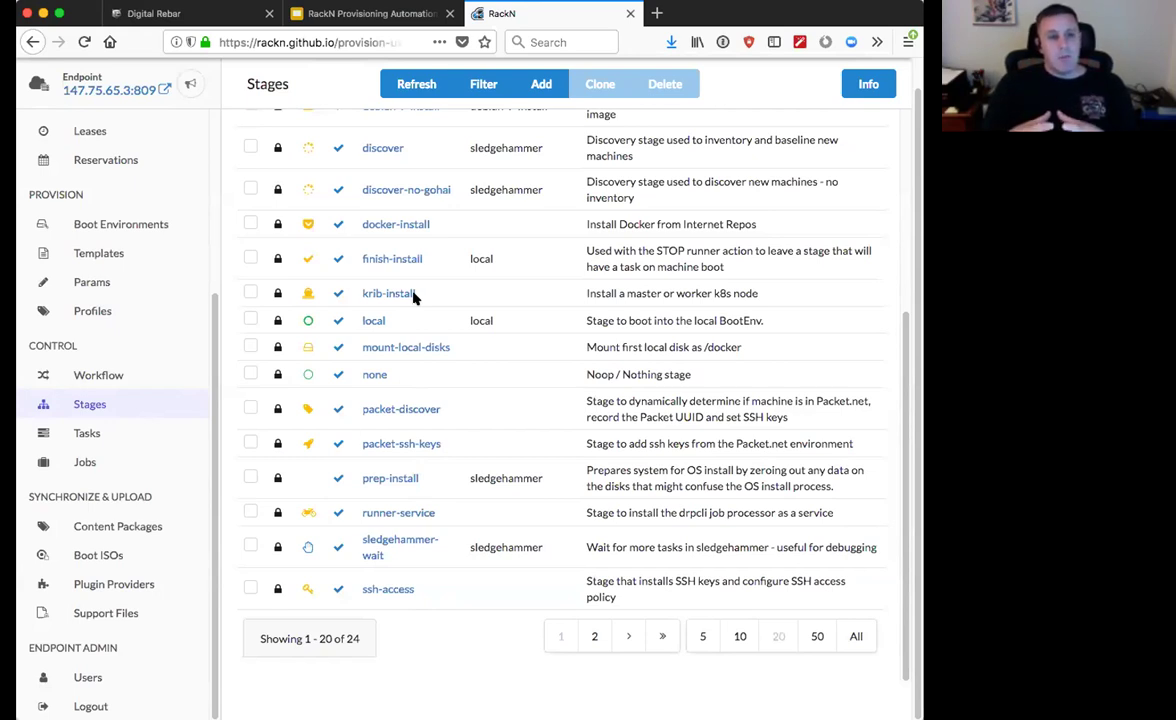
# Step: View the workflow stage maps of the global and my-k8s-cluster profiles, and read the global map through to its last stage
pyautogui.click(84, 375)
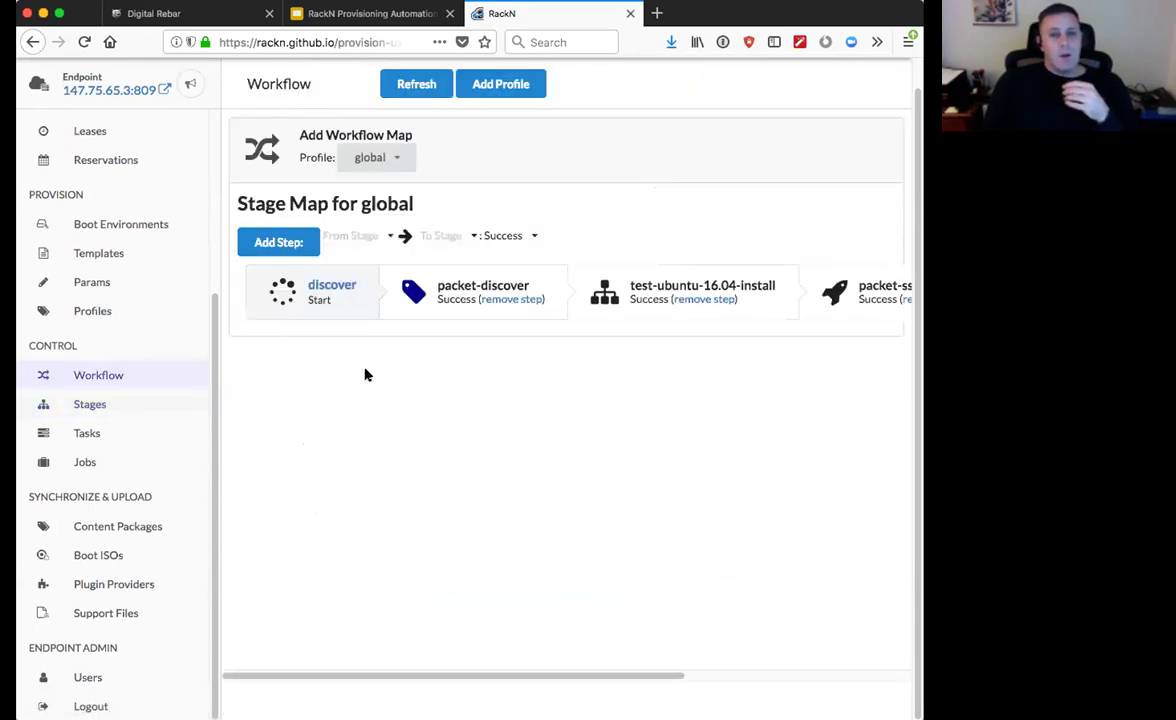
pyautogui.click(396, 157)
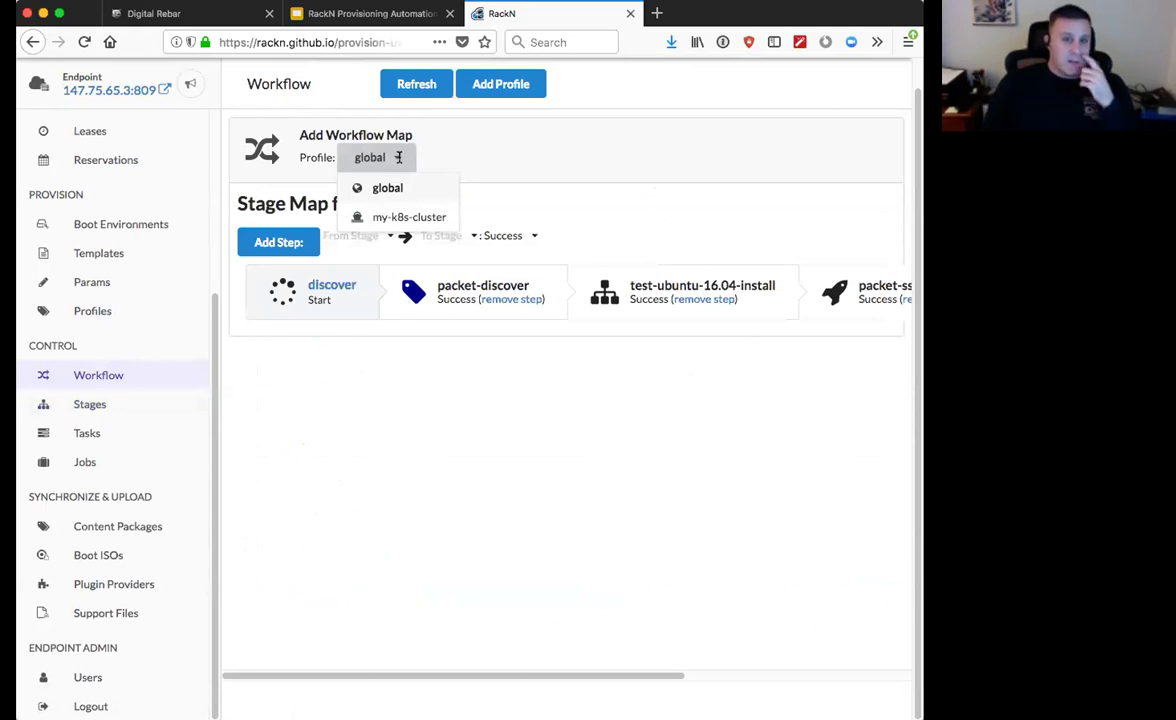
pyautogui.click(400, 216)
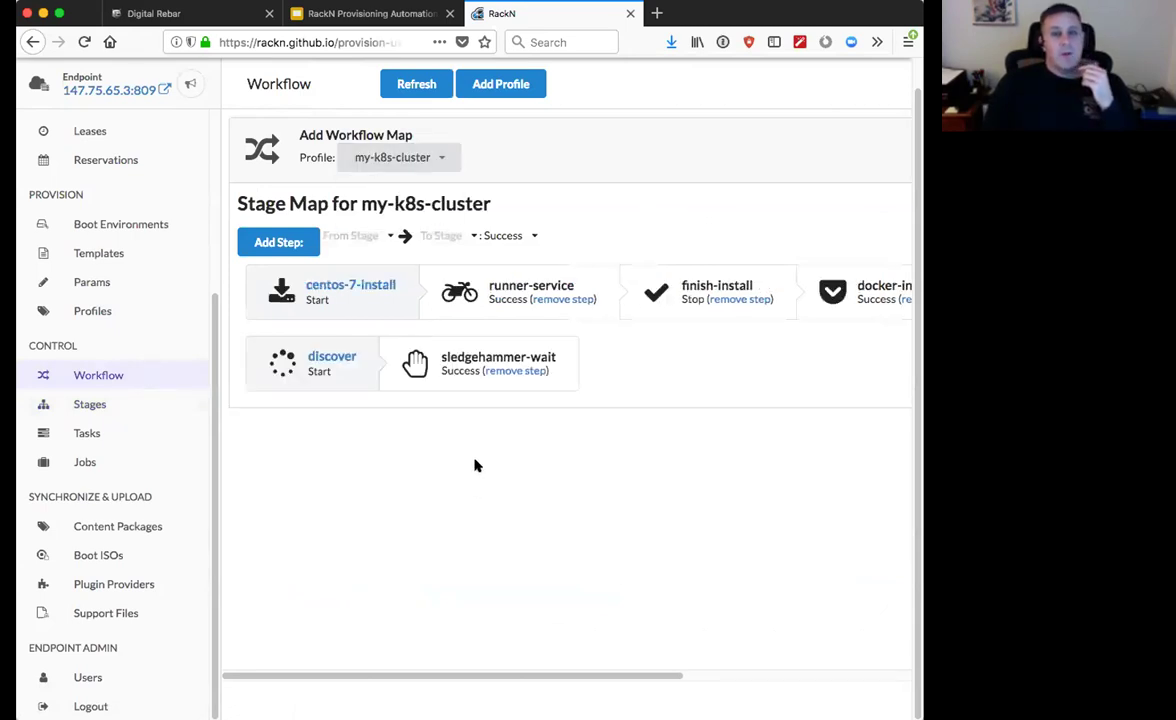
pyautogui.click(435, 156)
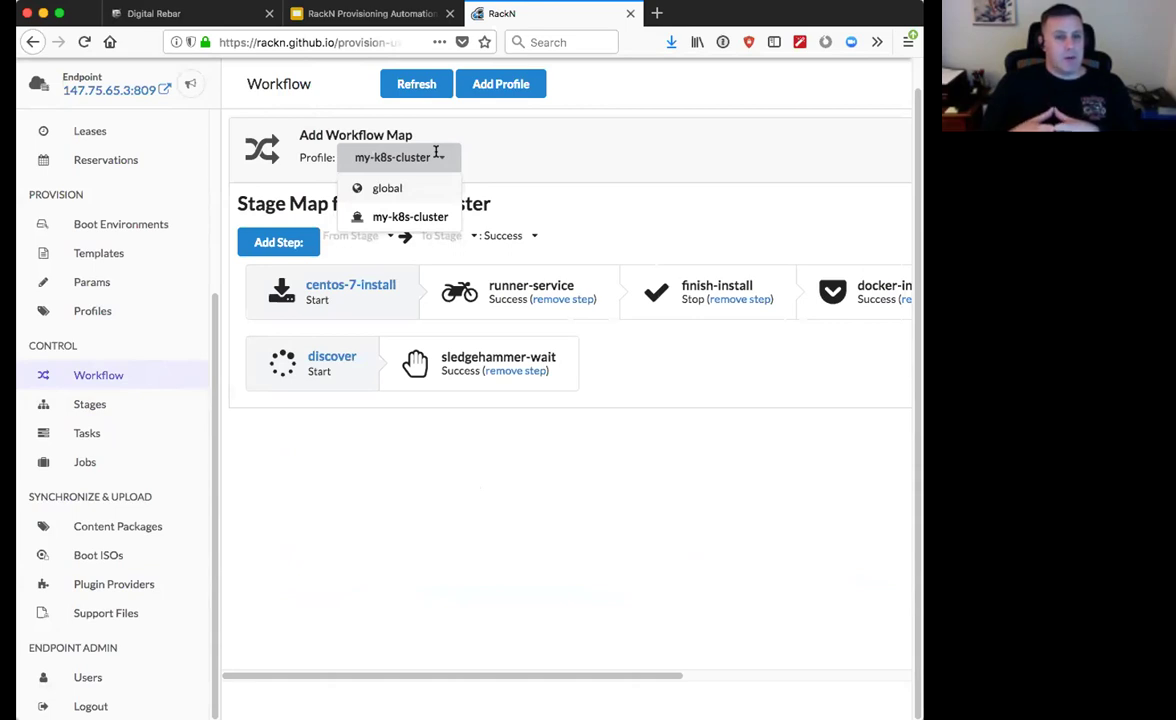
pyautogui.click(390, 188)
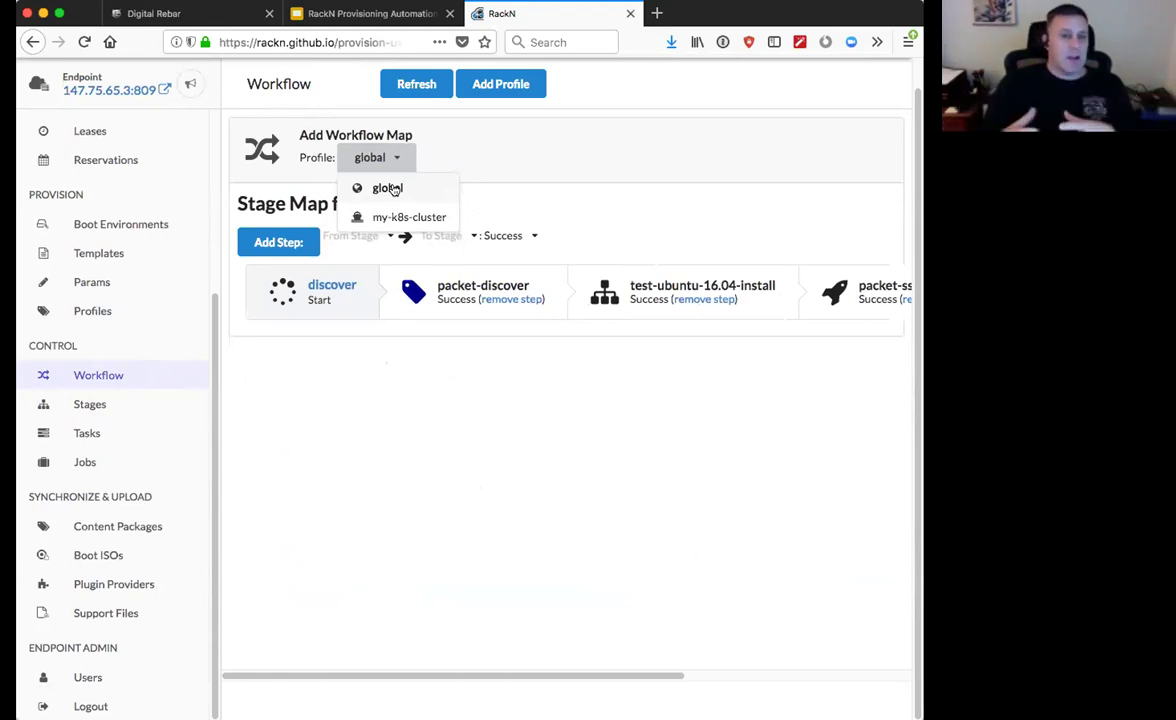
pyautogui.click(393, 190)
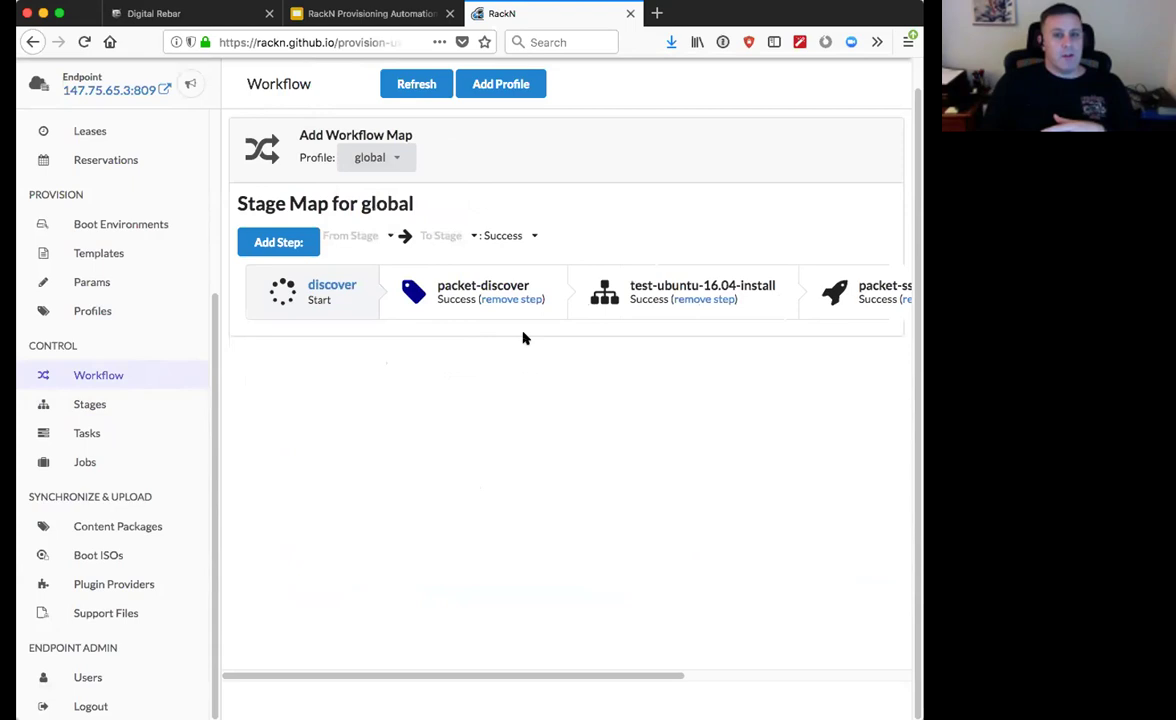
pyautogui.hscroll(5, 540, 340)
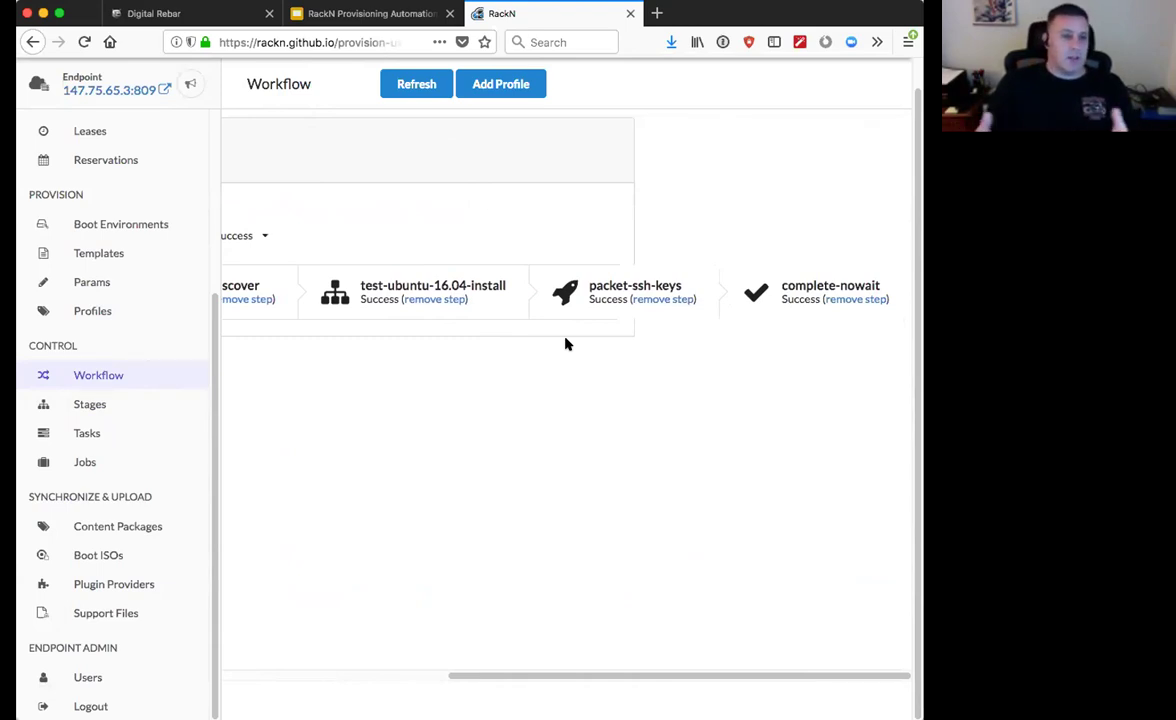
pyautogui.hscroll(-5, 565, 344)
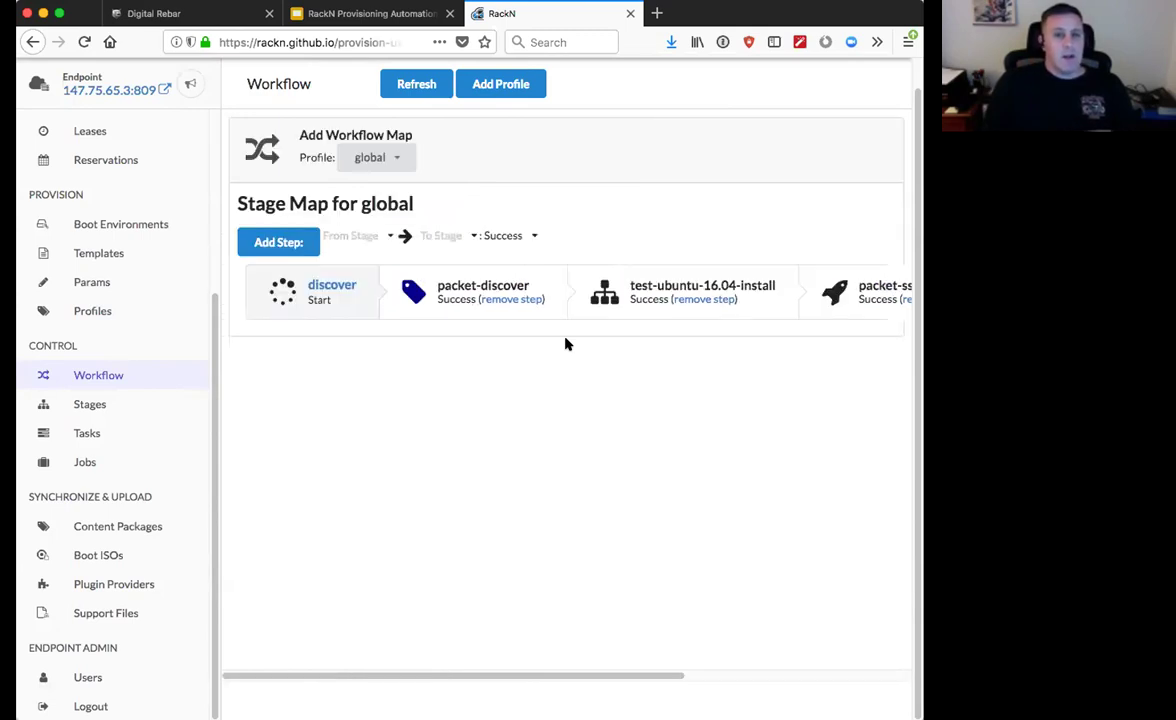
# Step: Examine the stage map of the my-k8s-cluster profile, following the centos-7-install sequence from runner-service to the complete stage
pyautogui.click(402, 162)
pyautogui.click(380, 215)
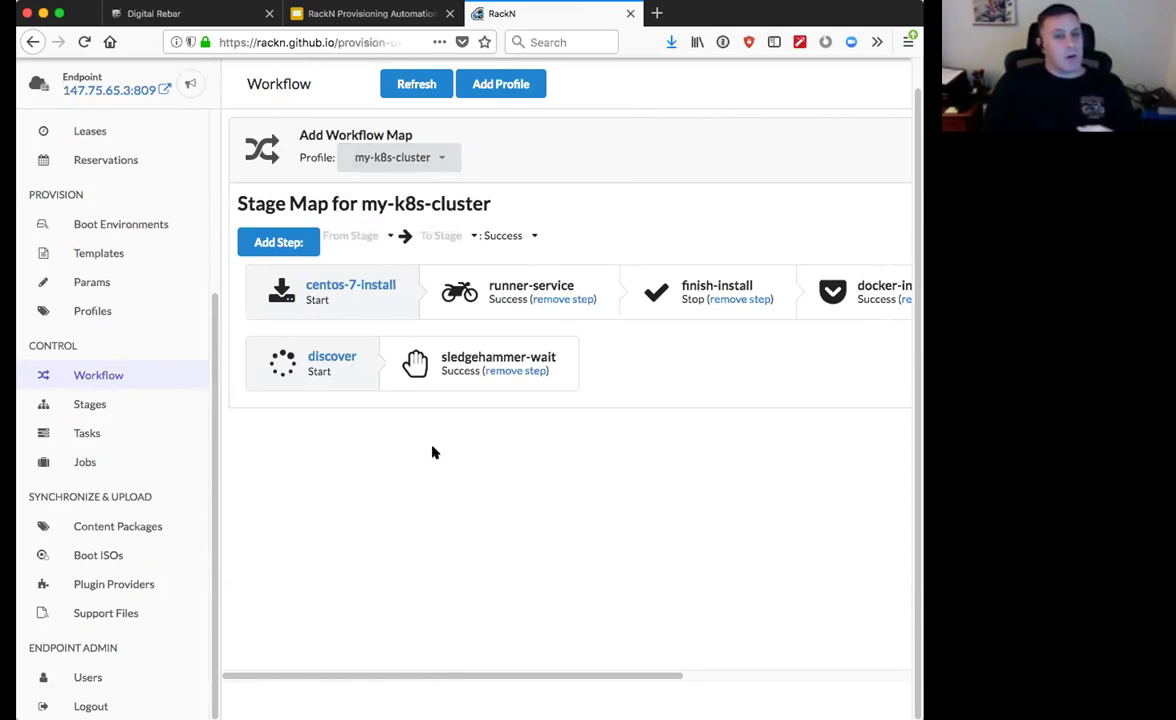
pyautogui.hscroll(1, 432, 453)
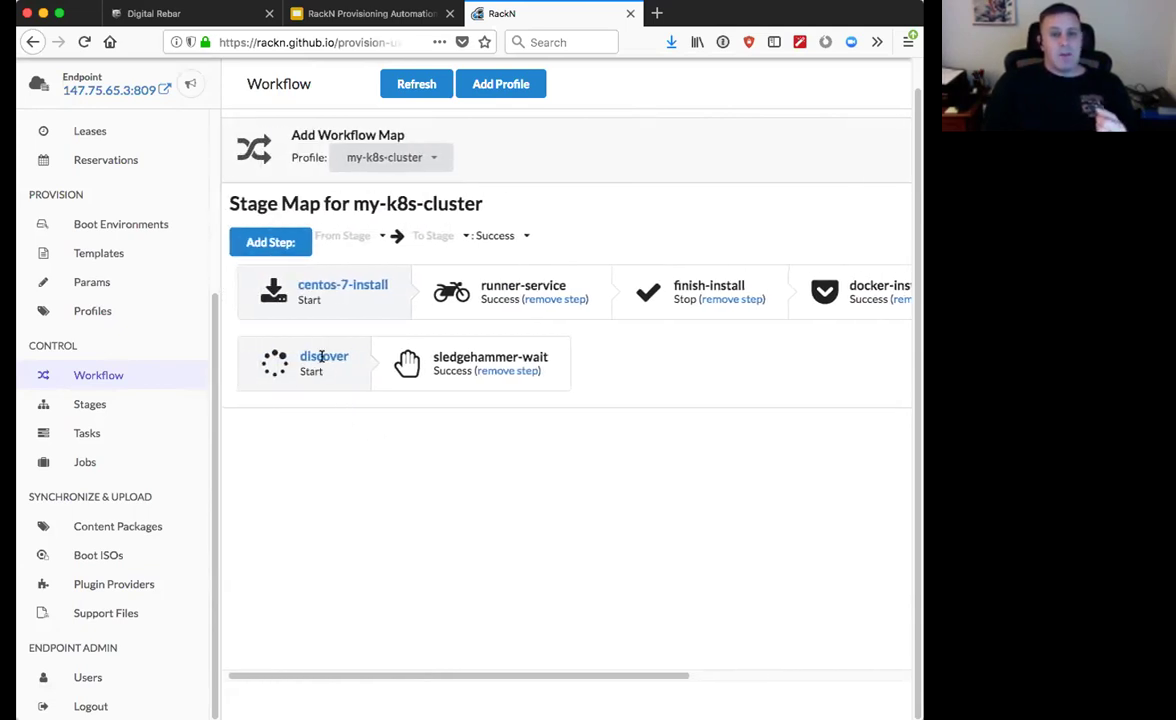
pyautogui.hscroll(1, 400, 361)
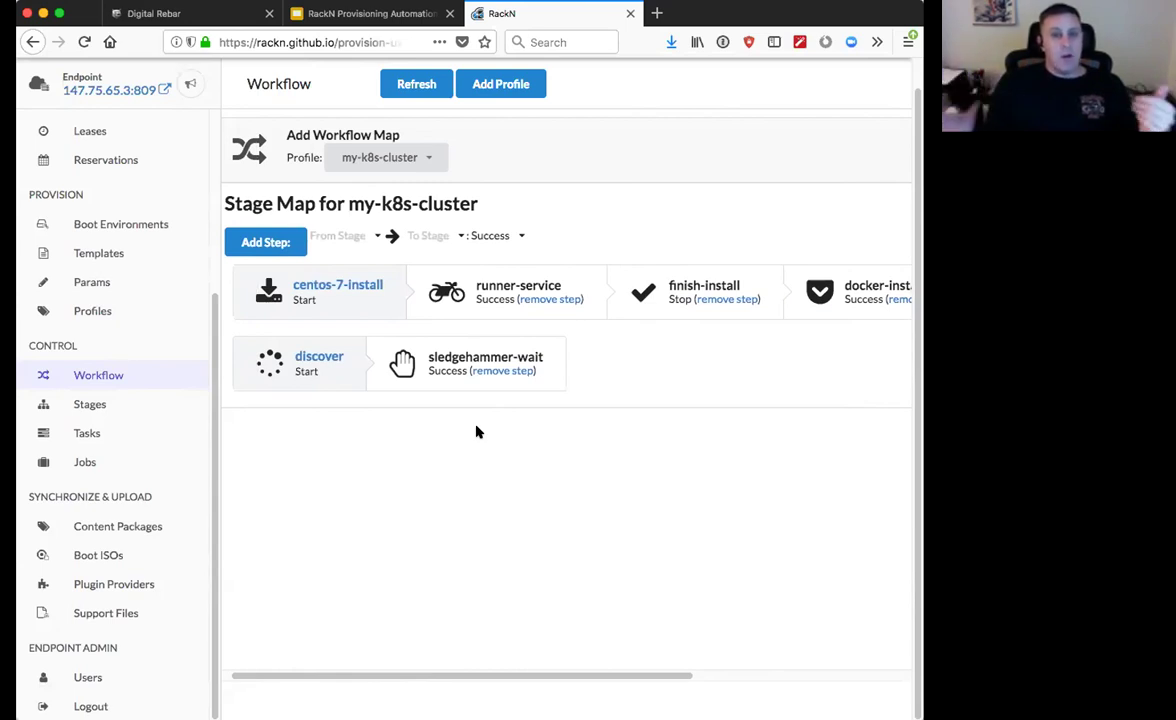
pyautogui.scroll(1, 490, 475)
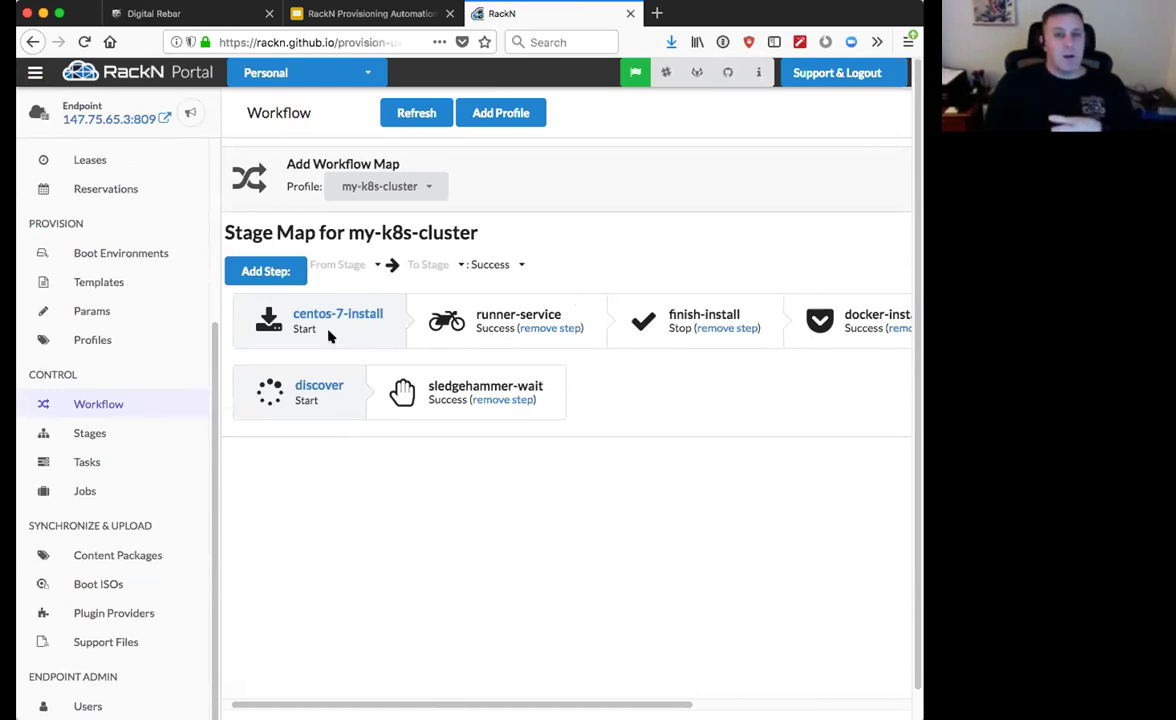
pyautogui.hscroll(3, 387, 312)
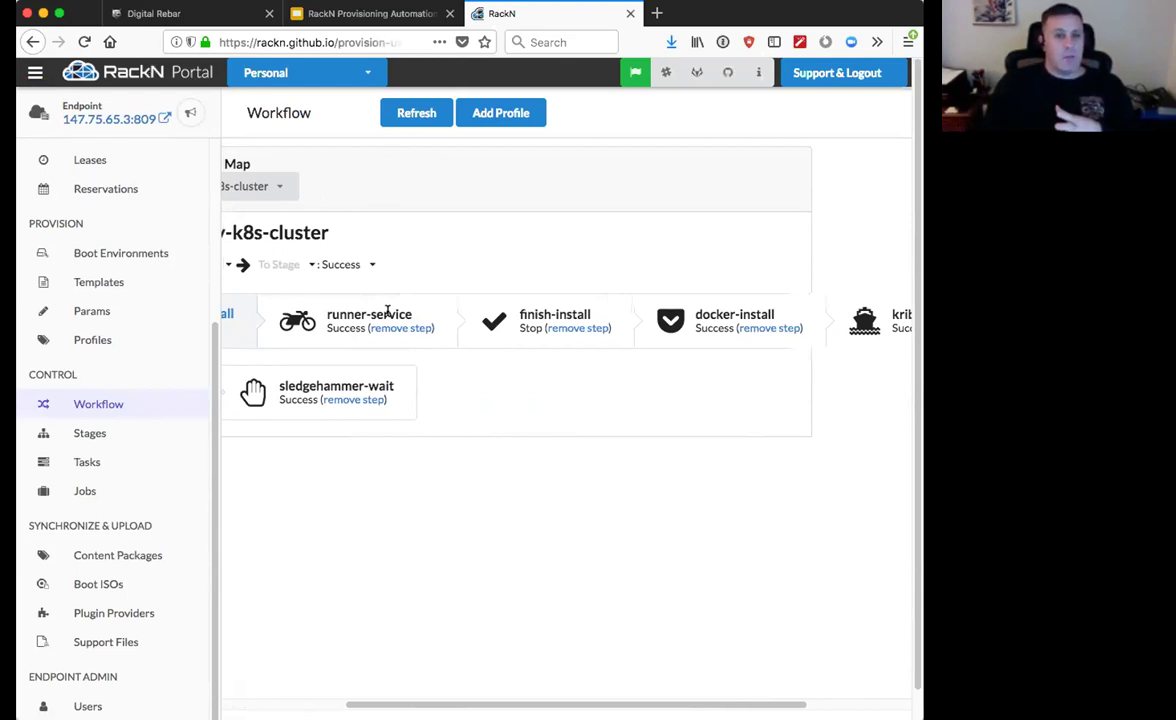
pyautogui.hscroll(4, 387, 312)
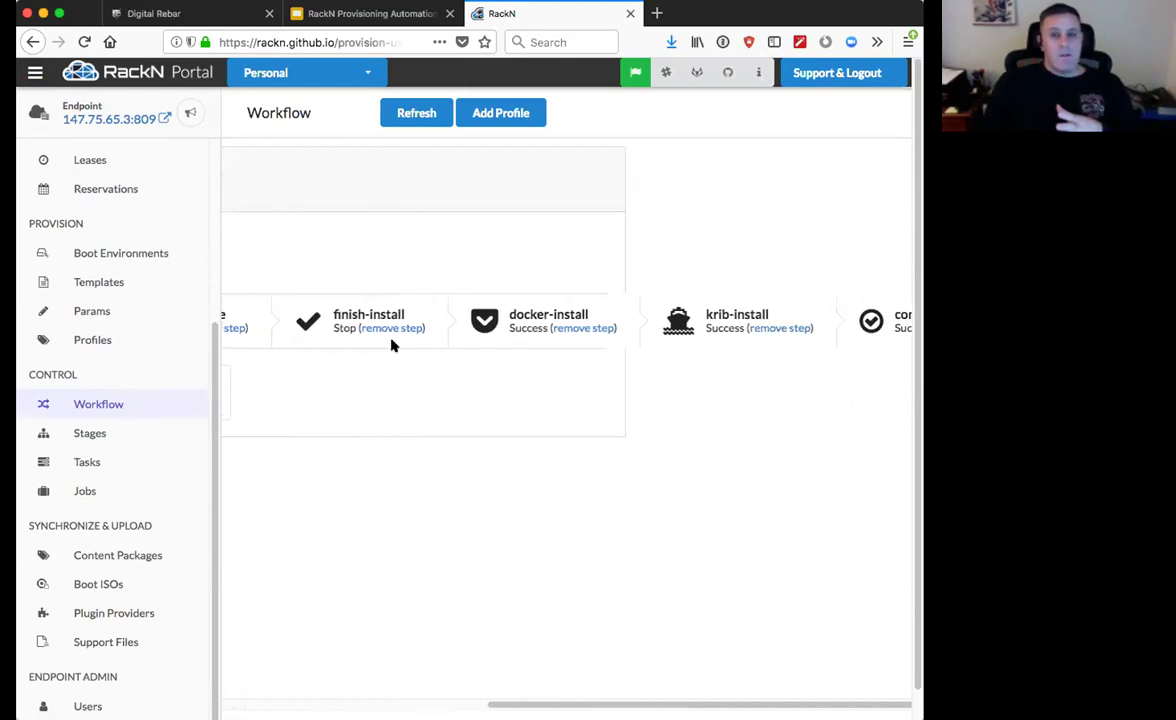
pyautogui.hscroll(1, 373, 349)
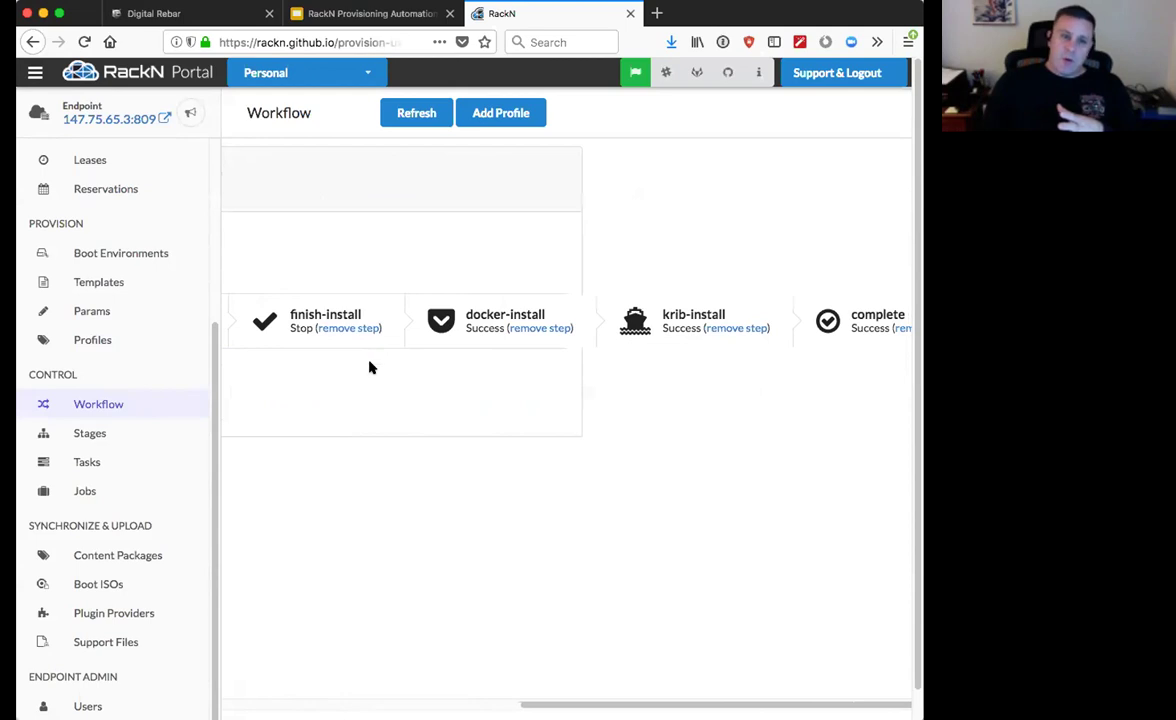
pyautogui.hscroll(-2, 372, 351)
pyautogui.hscroll(-1, 368, 353)
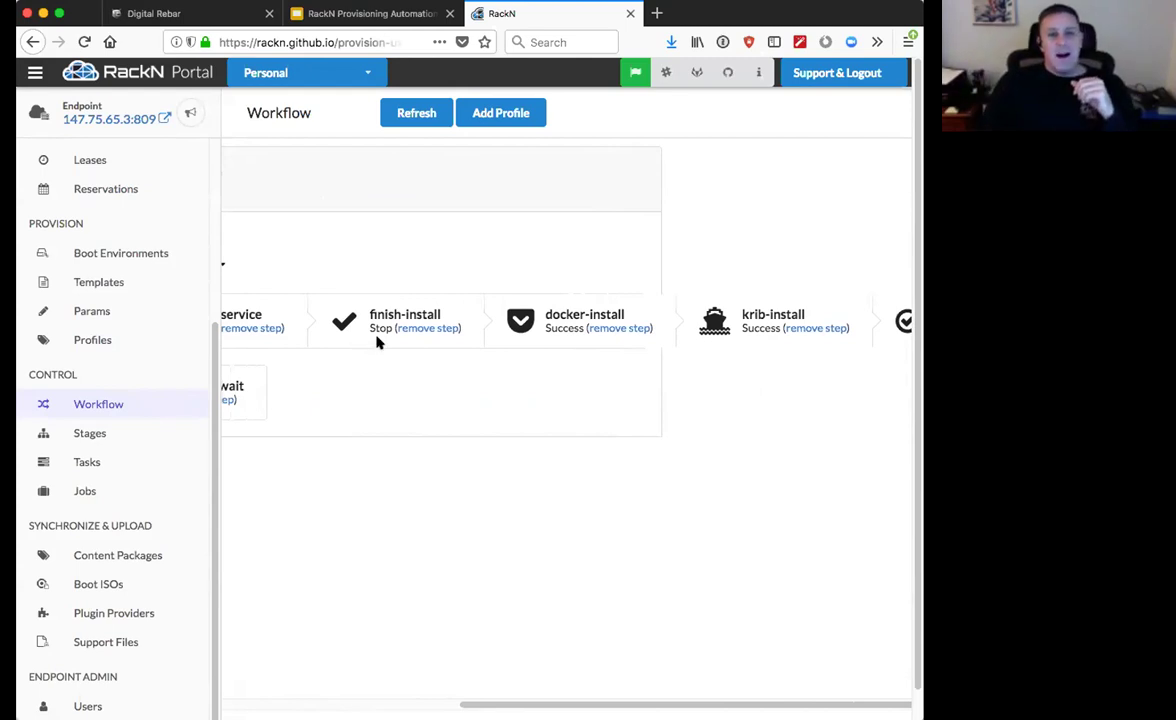
pyautogui.hscroll(-2, 375, 340)
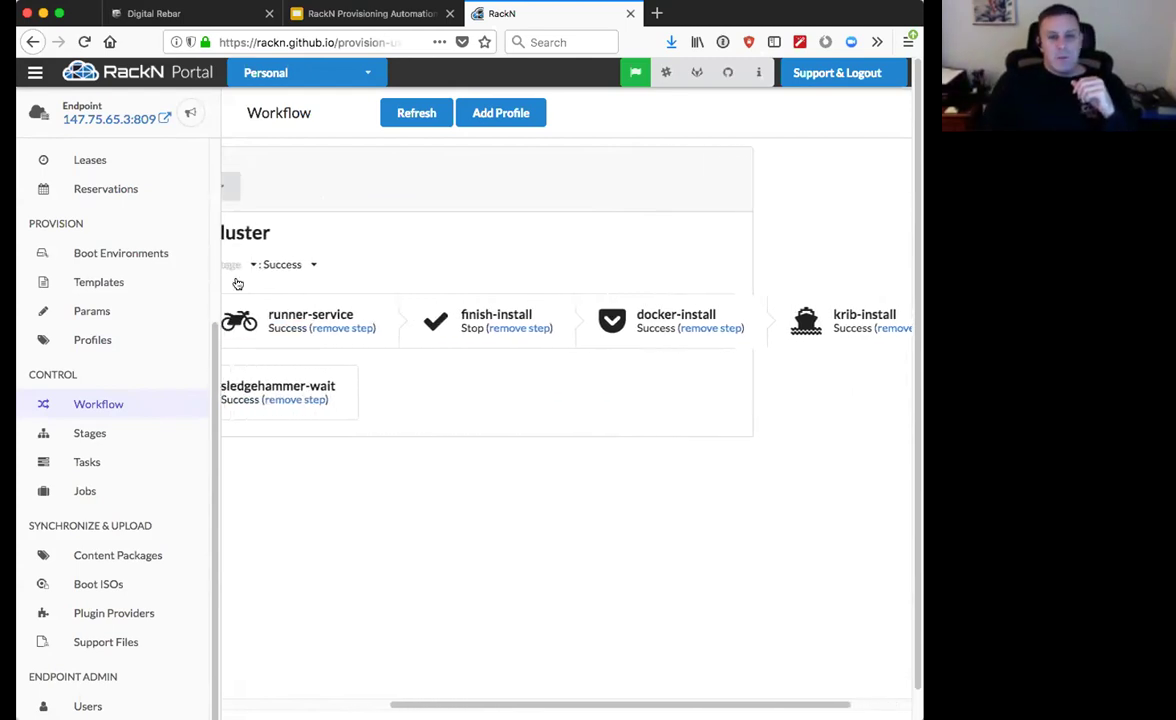
# Step: Remove the finish-install step from the centos-7-install sequence of my-k8s-cluster and review the split stage map
pyautogui.click(515, 328)
pyautogui.hscroll(-1, 350, 478)
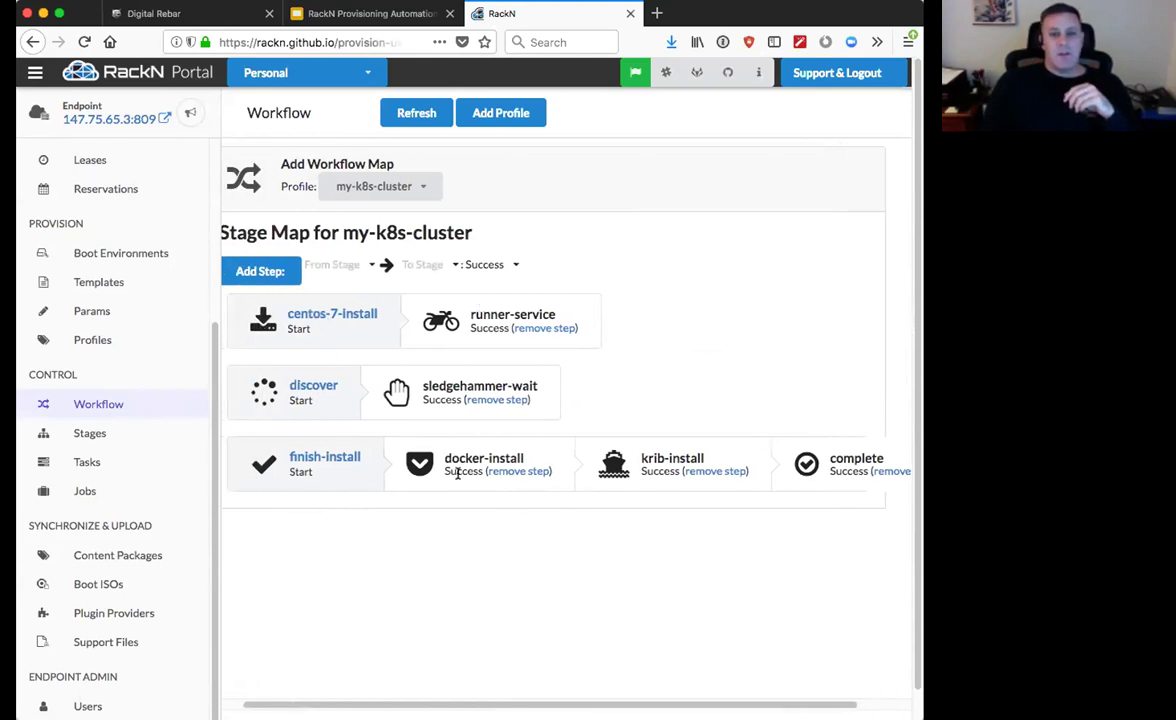
pyautogui.scroll(-1, 450, 472)
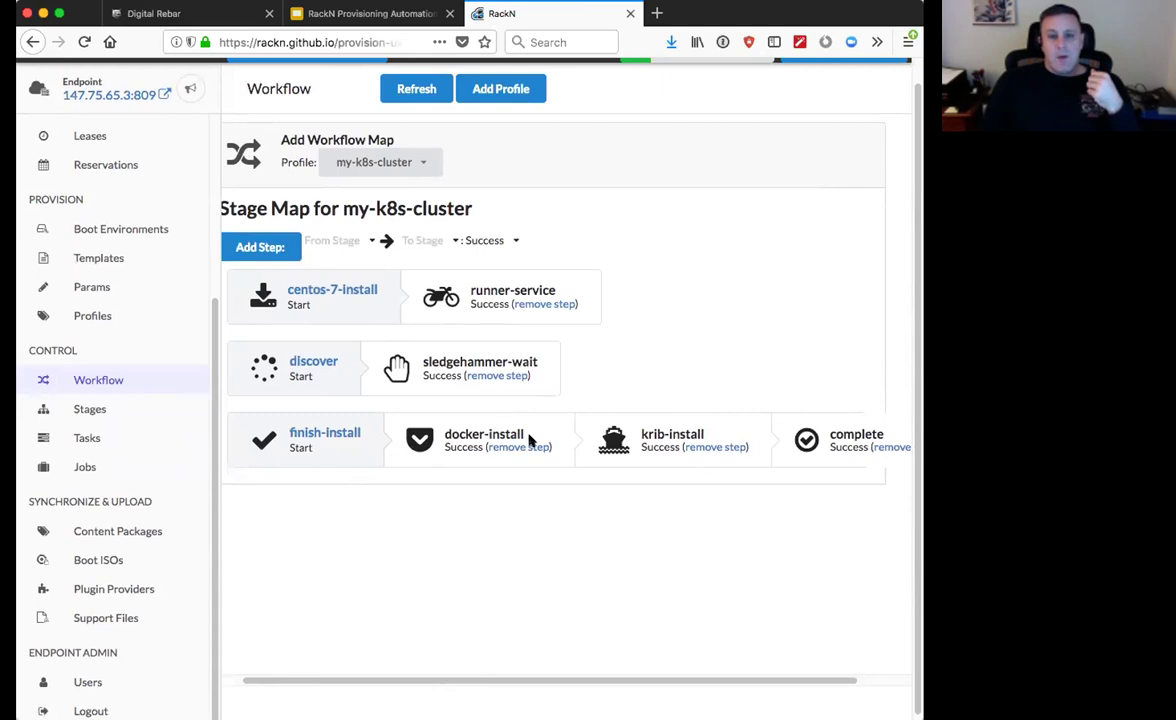
pyautogui.hscroll(1, 530, 440)
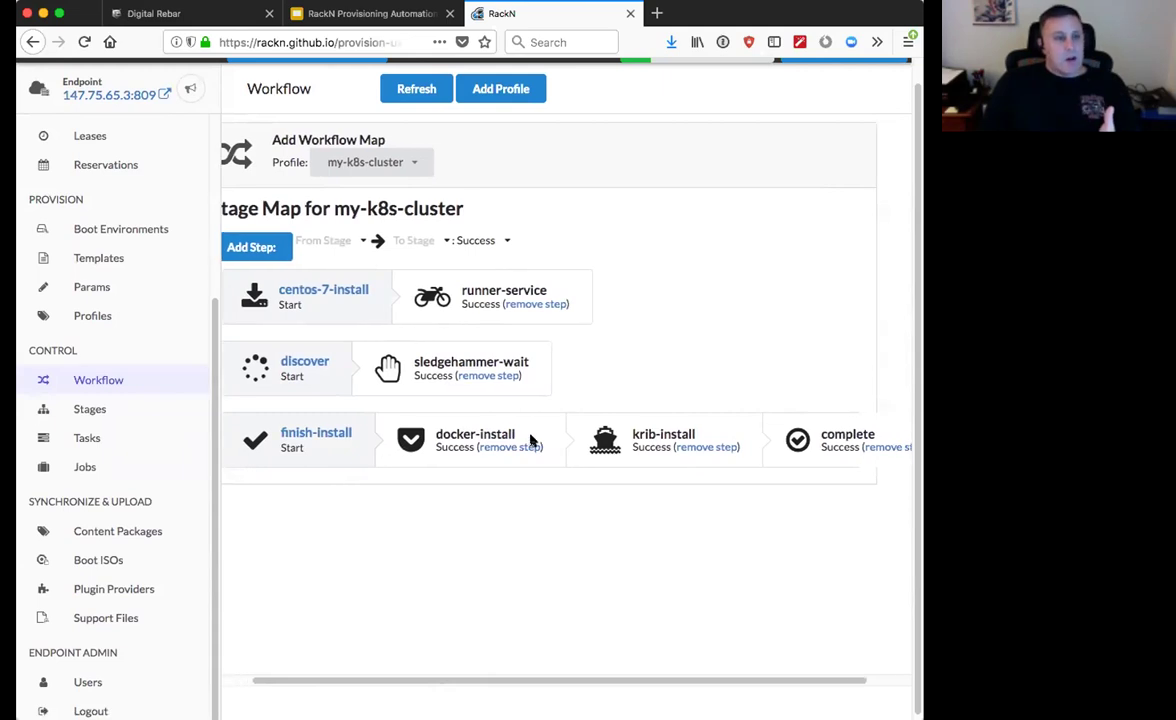
pyautogui.scroll(1, 625, 446)
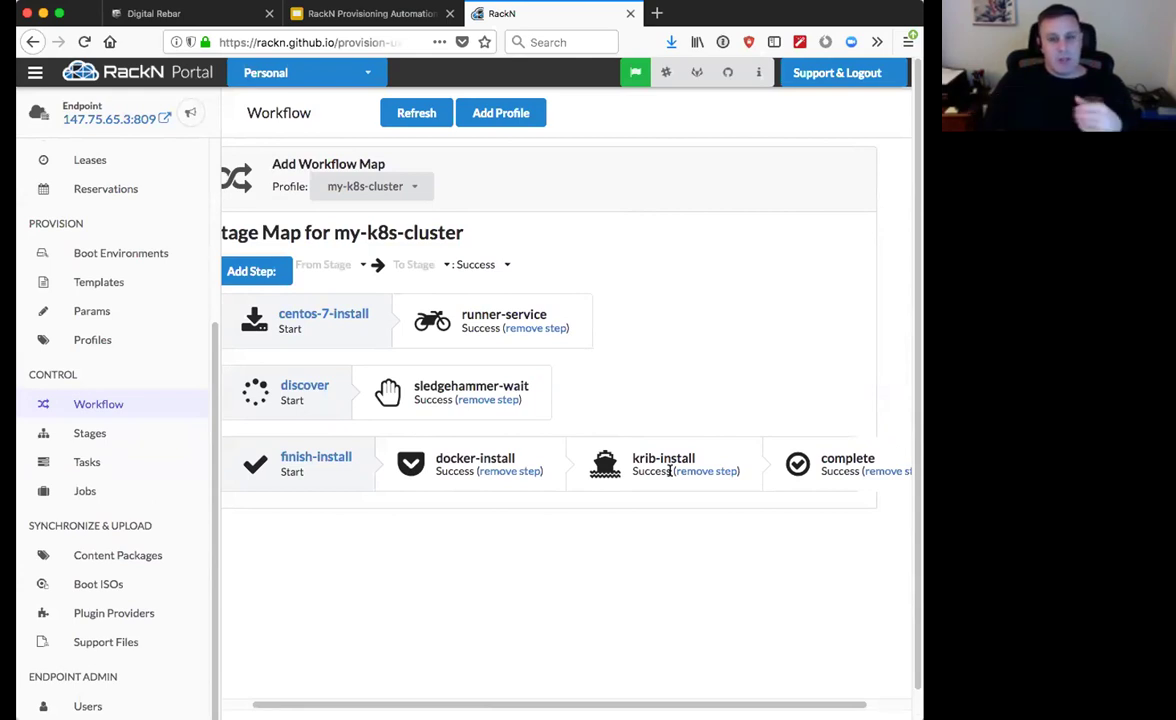
pyautogui.hscroll(2, 669, 471)
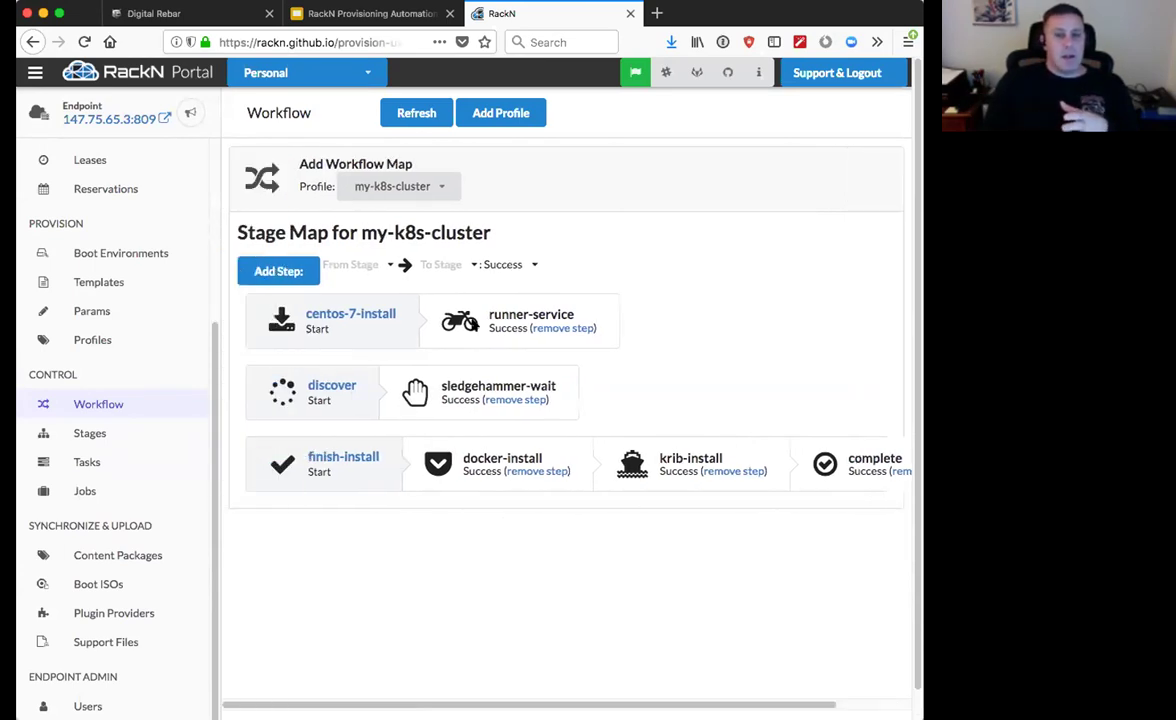
# Step: Add a workflow step to my-k8s-cluster that goes from mount-local-disks to finish-install on Success
pyautogui.click(390, 266)
pyautogui.scroll(-6, 420, 428)
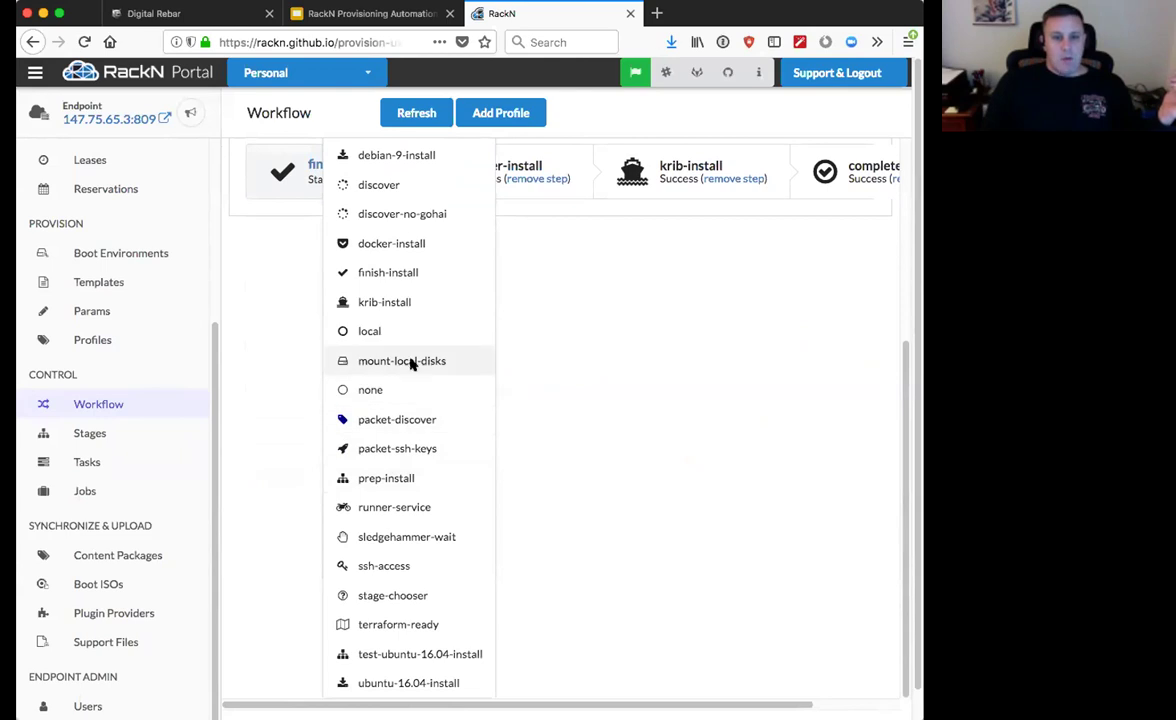
pyautogui.click(412, 361)
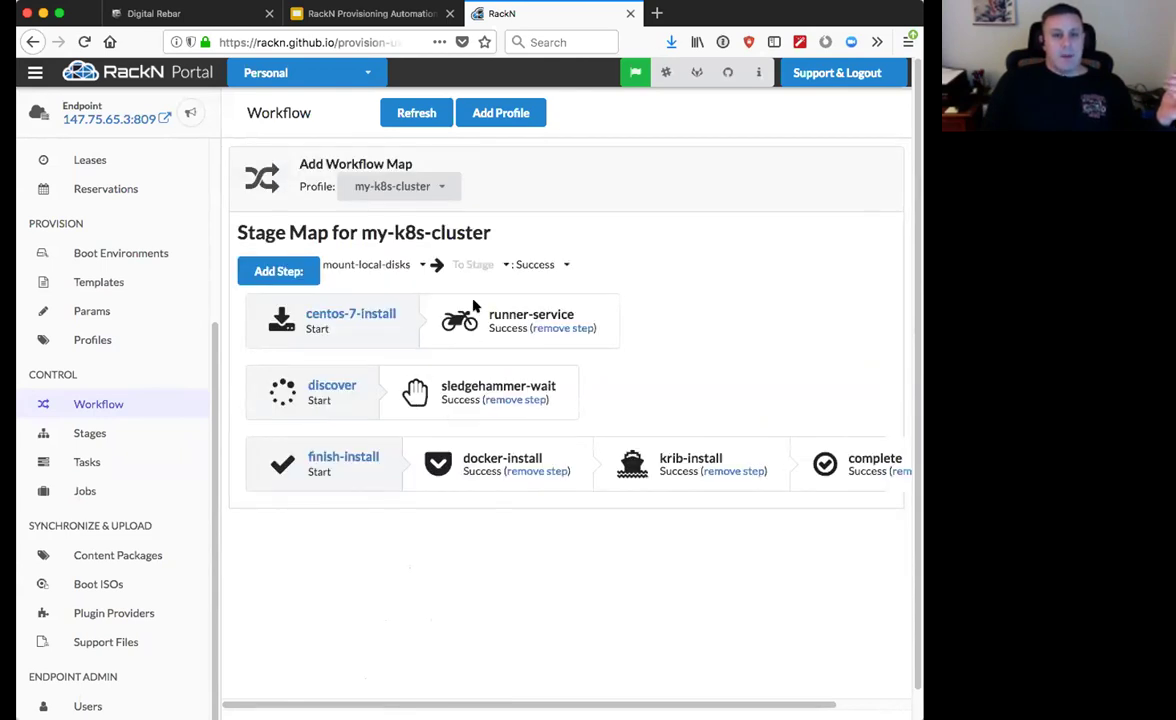
pyautogui.click(501, 264)
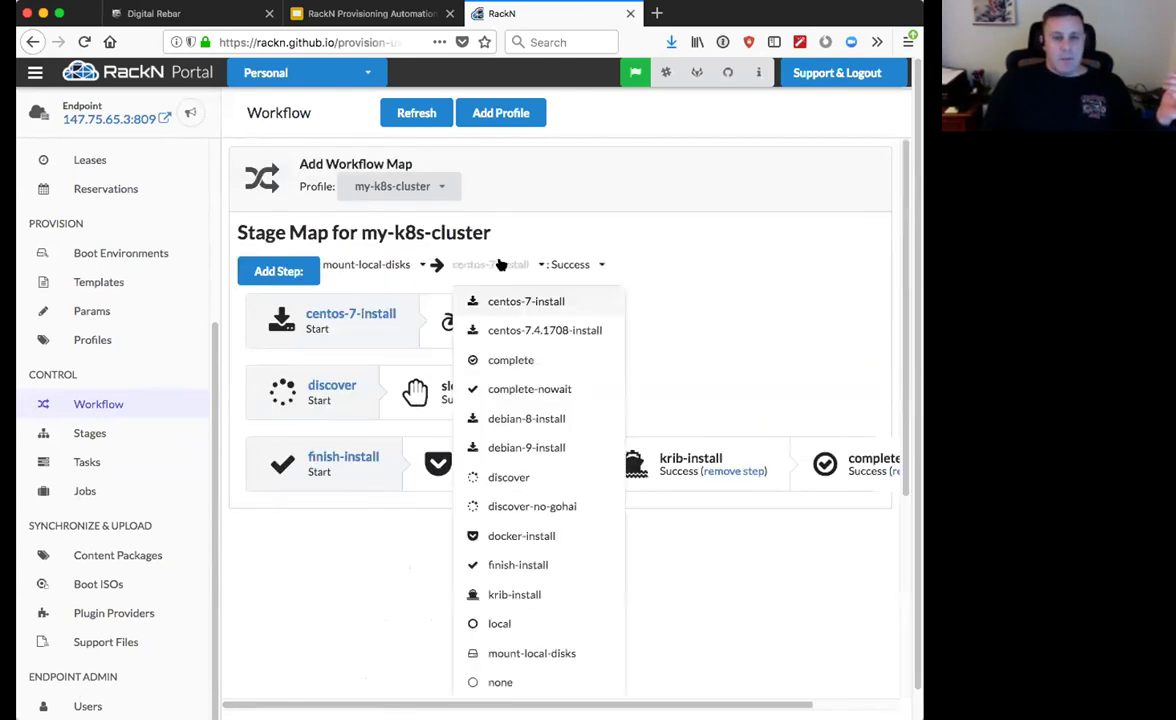
pyautogui.click(528, 565)
pyautogui.click(292, 270)
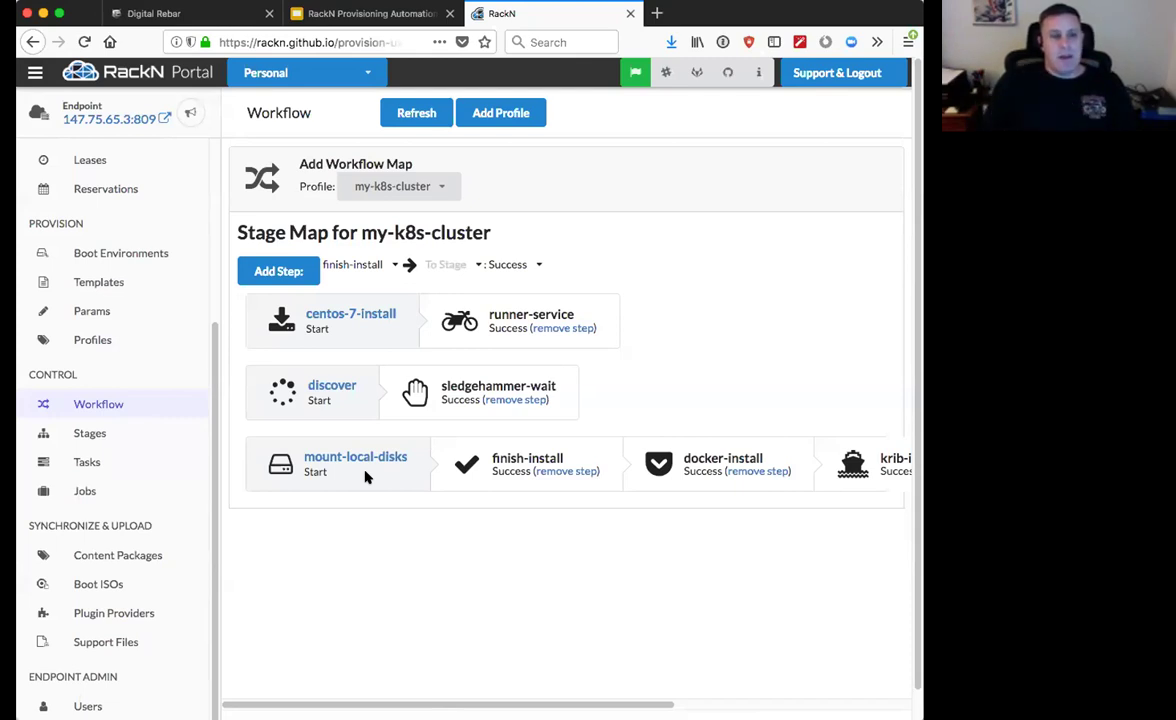
pyautogui.scroll(-1, 397, 567)
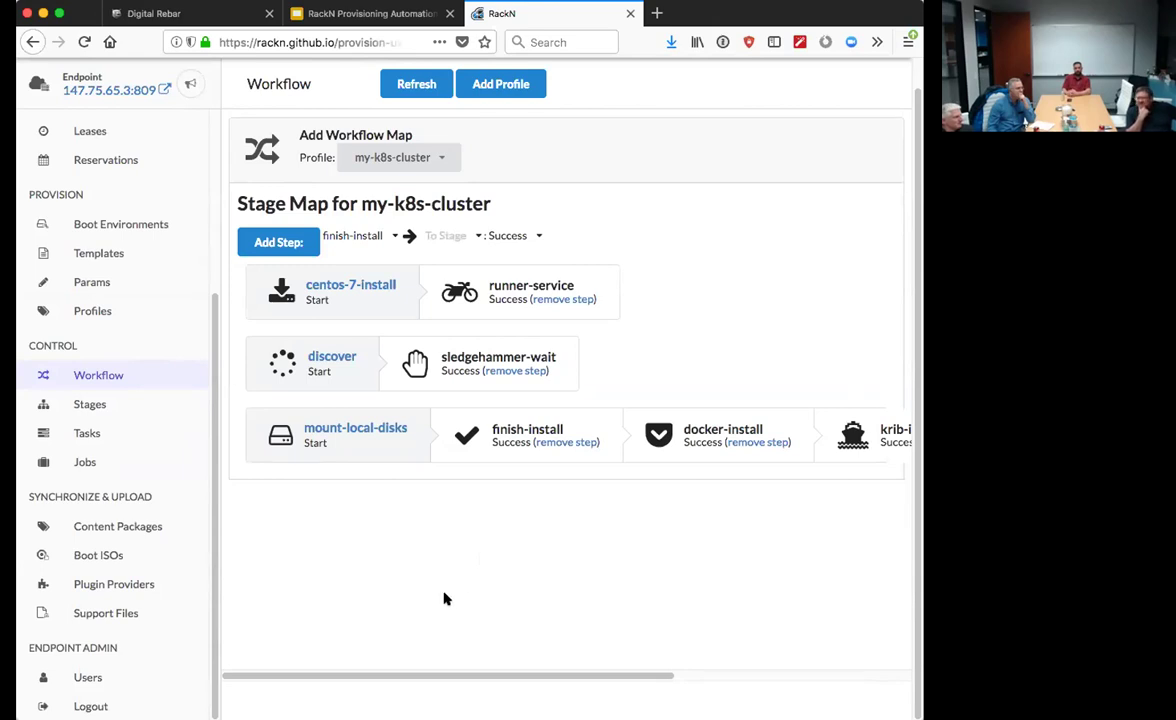
# Step: Open the Digital Rebar Provision documentation README on provision.readthedocs.io in a new browser tab
pyautogui.click(210, 16)
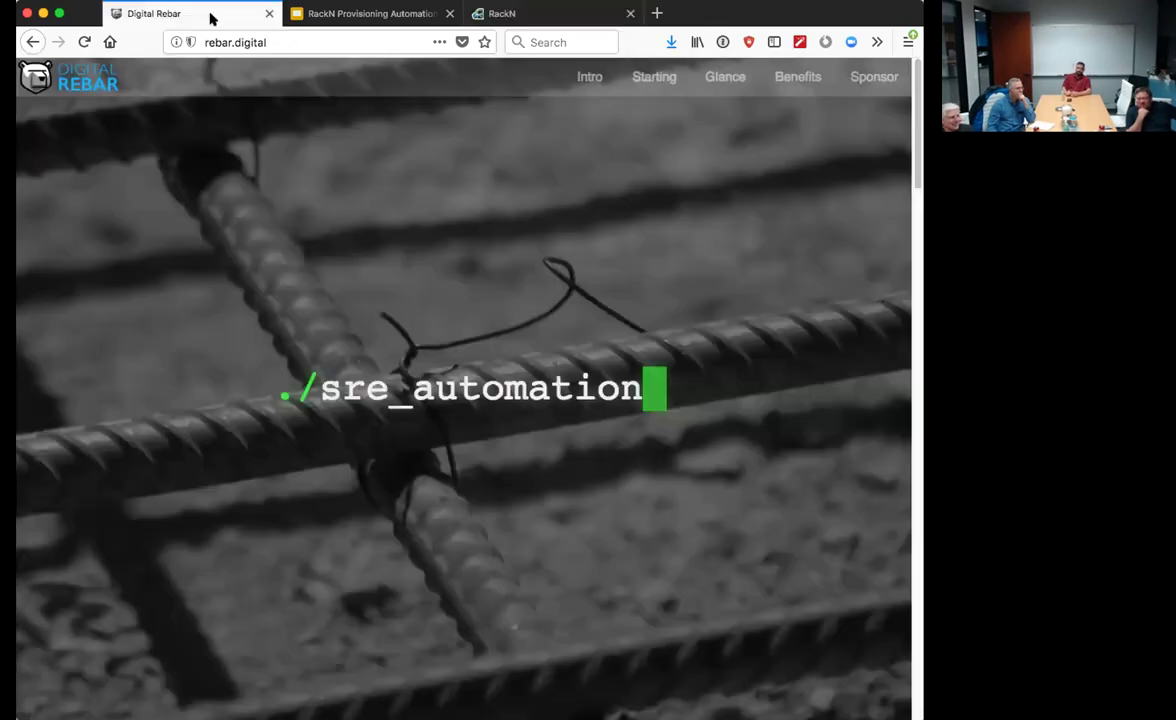
pyautogui.hotkey('ctrl', 't')
pyautogui.write('m')
pyautogui.press('BackSpace')
pyautogui.press('BackSpace')
pyautogui.write('readth')
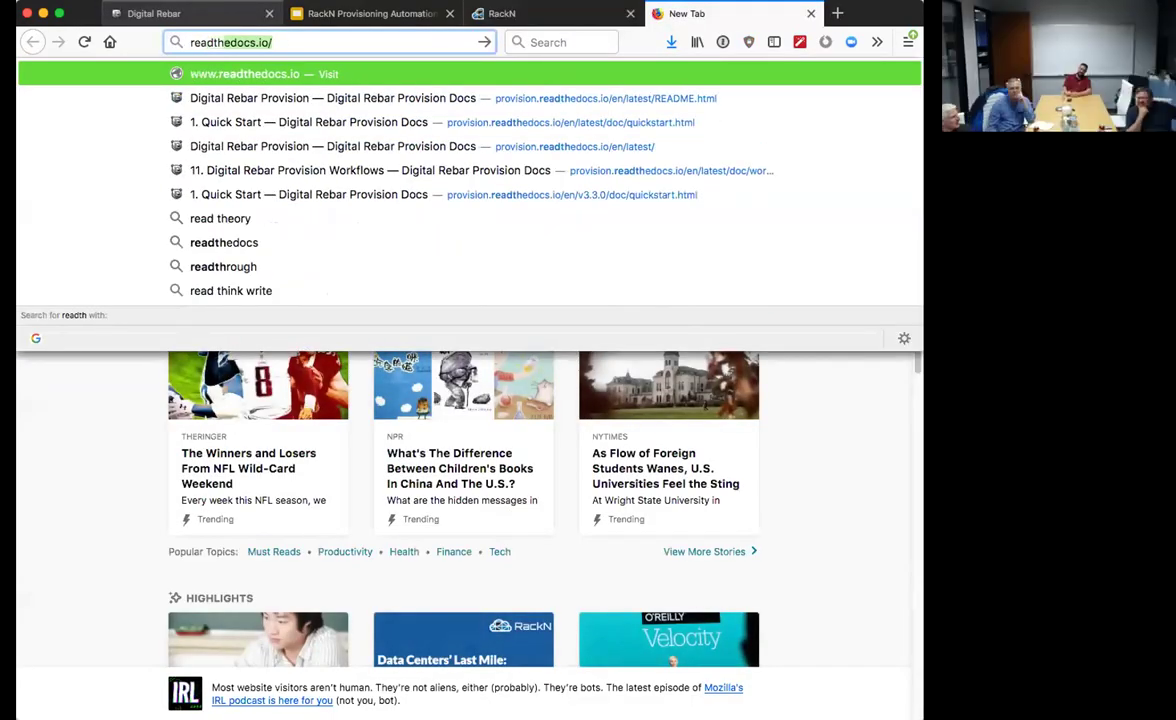
pyautogui.press('Down')
pyautogui.press('Return')
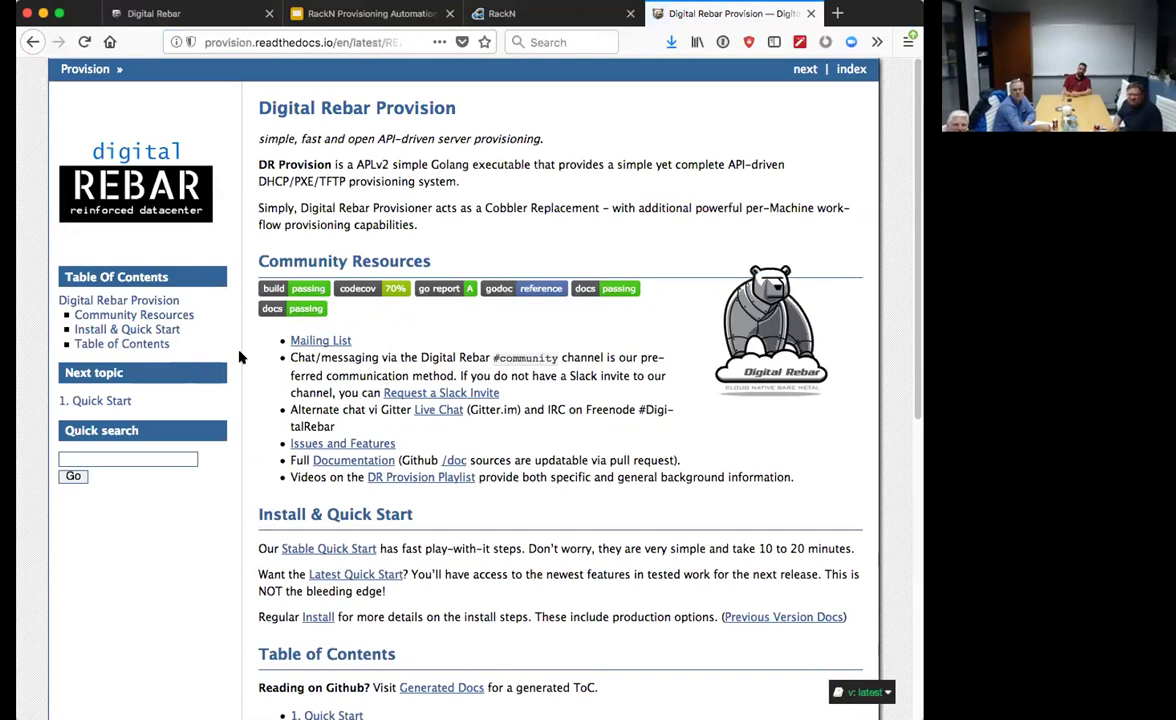
# Step: Open the Quick Start guide from the documentation's table of contents and skim its Preparation, Install and Start dr-provision sections
pyautogui.scroll(-2, 307, 546)
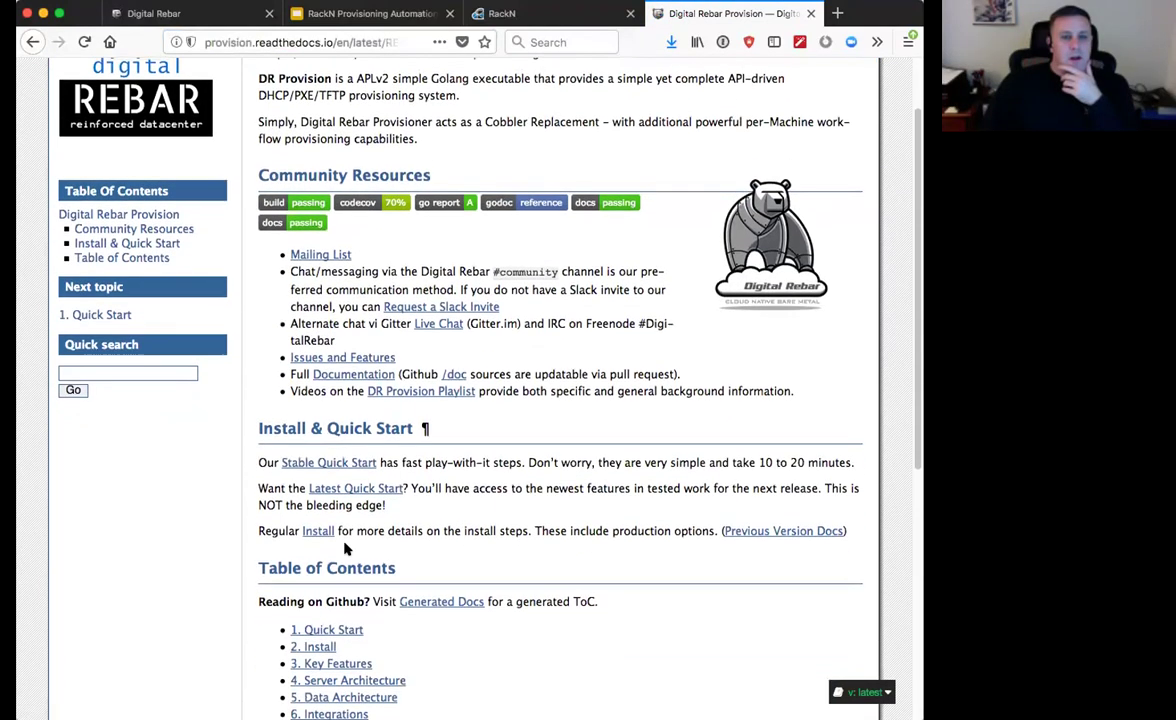
pyautogui.scroll(-1, 341, 585)
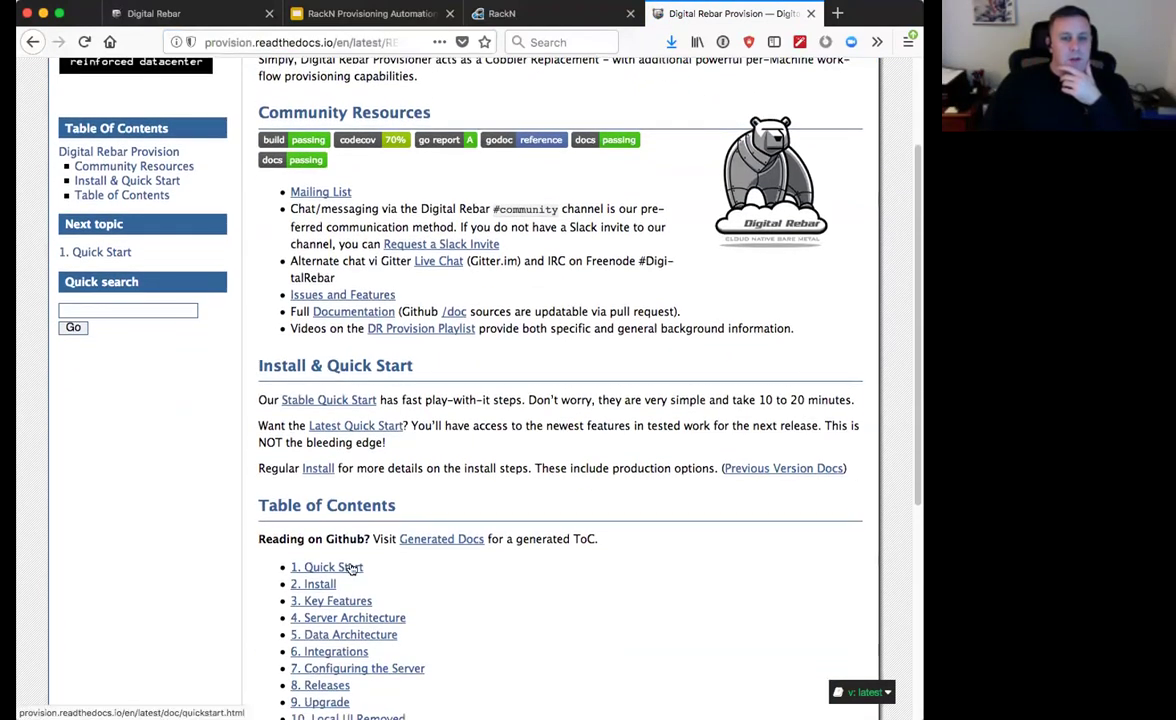
pyautogui.click(350, 567)
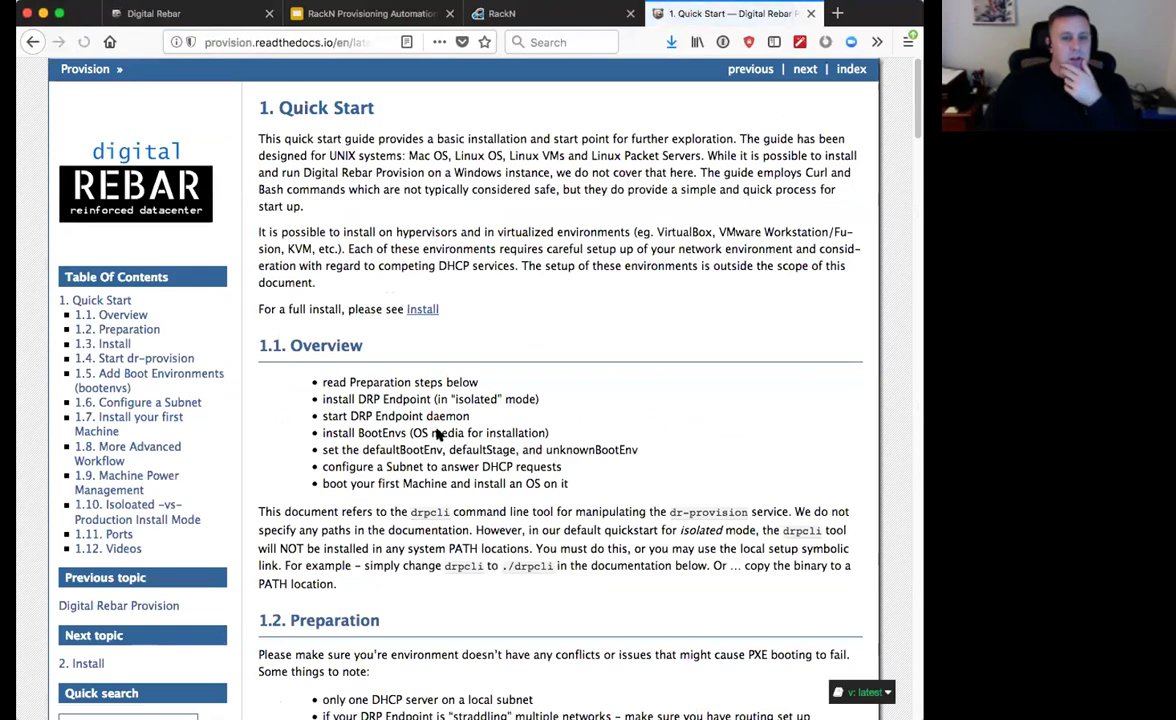
pyautogui.scroll(-15, 449, 440)
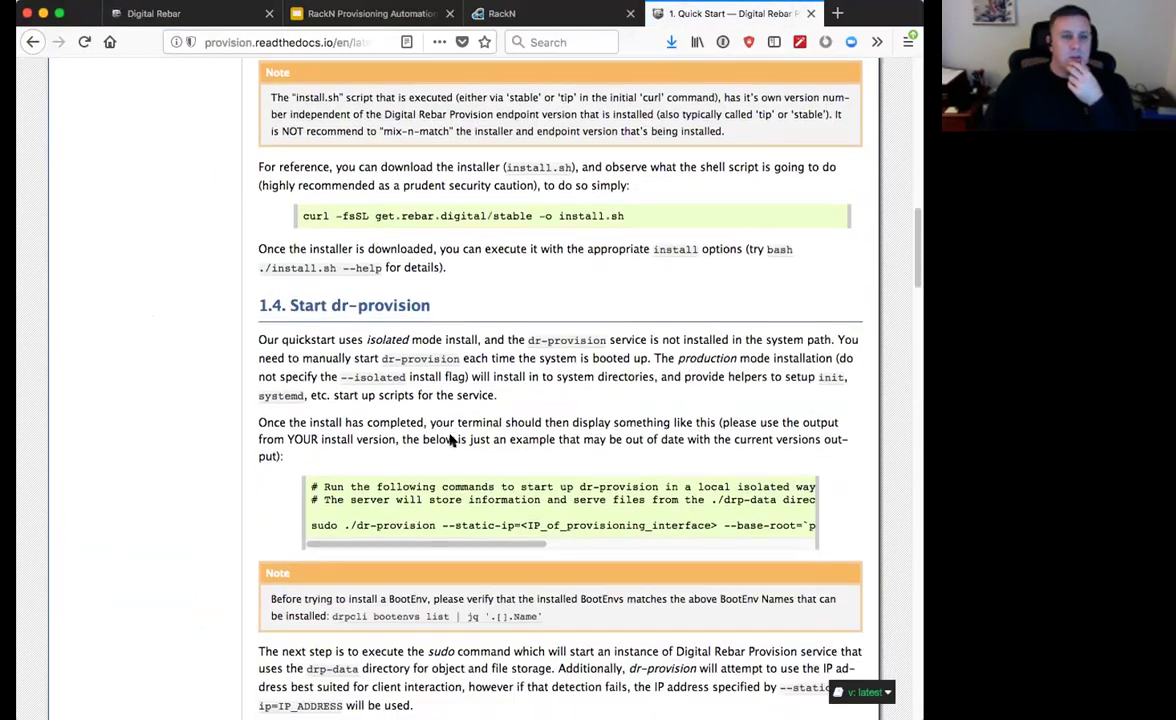
pyautogui.scroll(1, 449, 440)
pyautogui.scroll(-5, 452, 435)
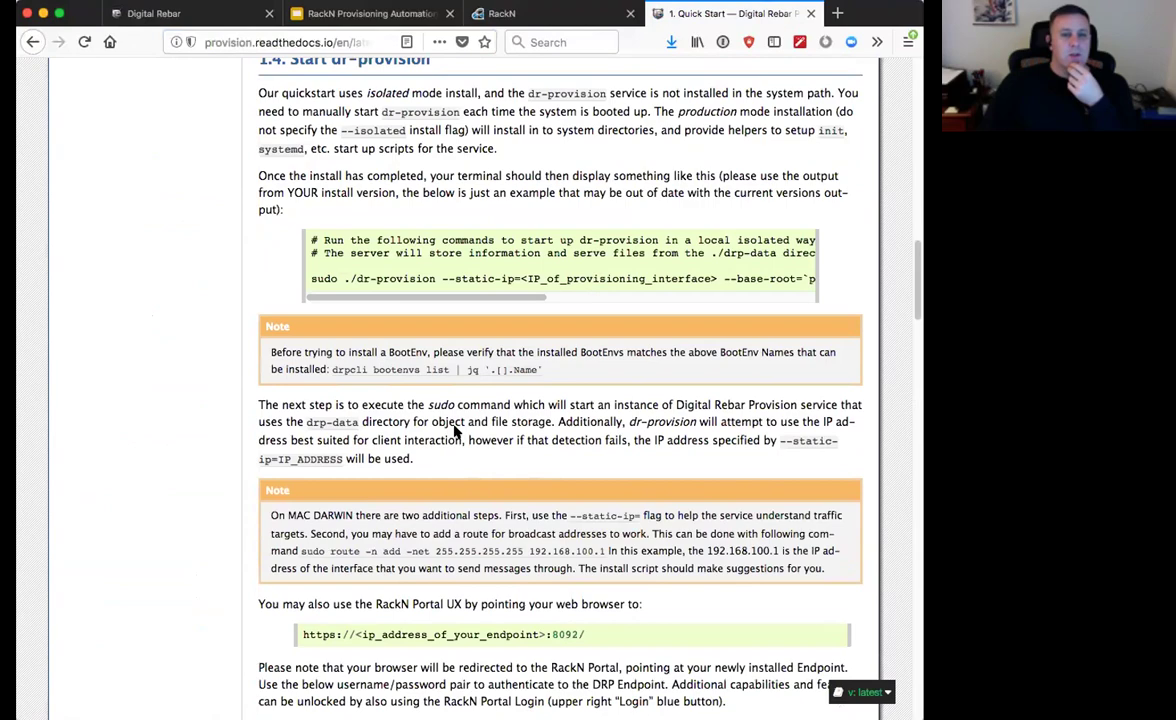
pyautogui.scroll(-3, 455, 430)
pyautogui.scroll(20, 457, 430)
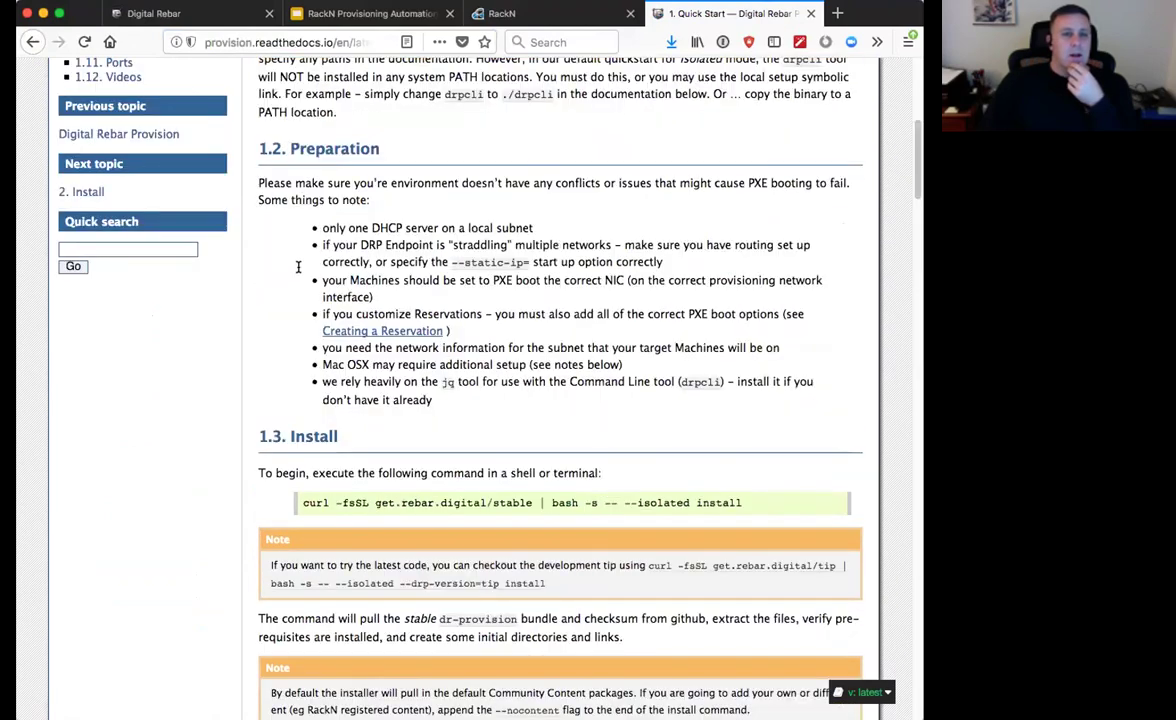
# Step: Switch to the rebar.digital site, review the Digital Rebar v3 - Provision overview and show the Install Guide options under Getting Started
pyautogui.click(160, 13)
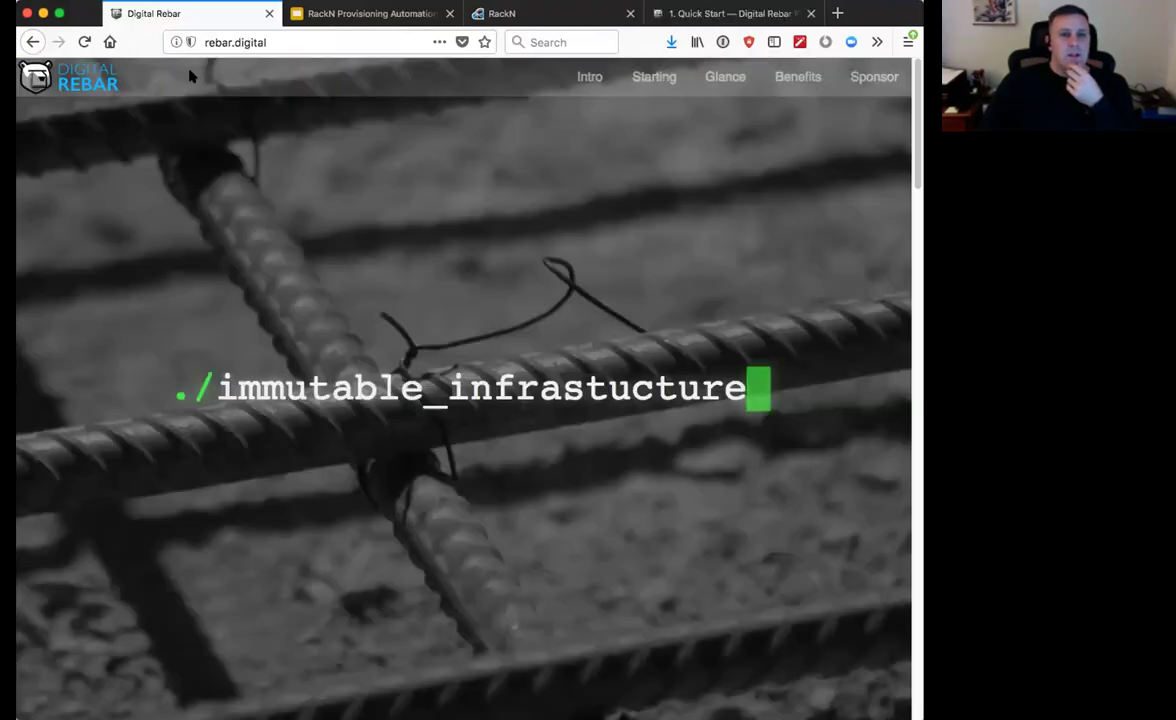
pyautogui.scroll(-2, 232, 323)
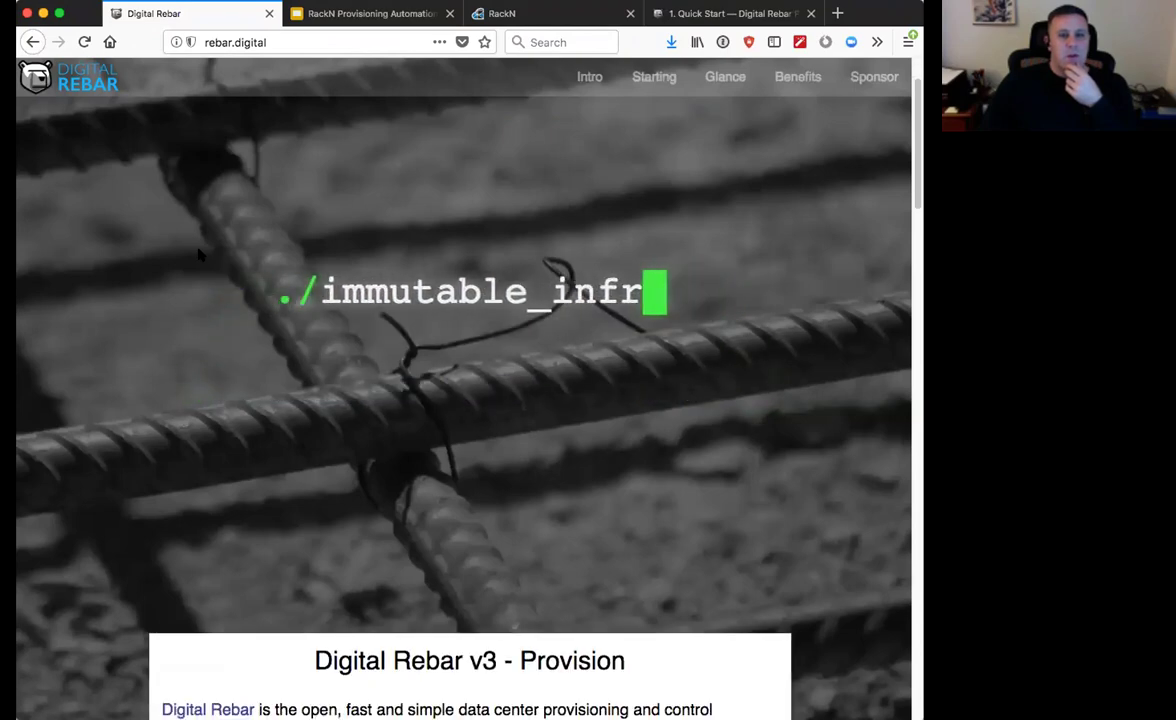
pyautogui.scroll(-5, 228, 322)
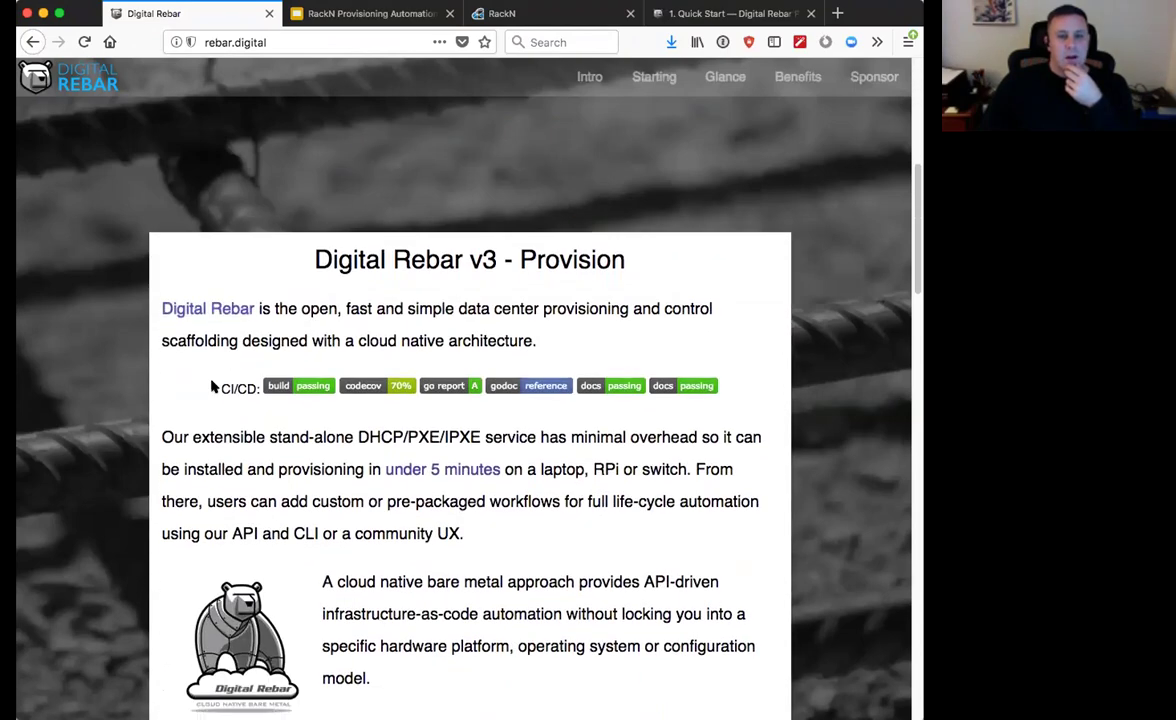
pyautogui.scroll(-5, 199, 398)
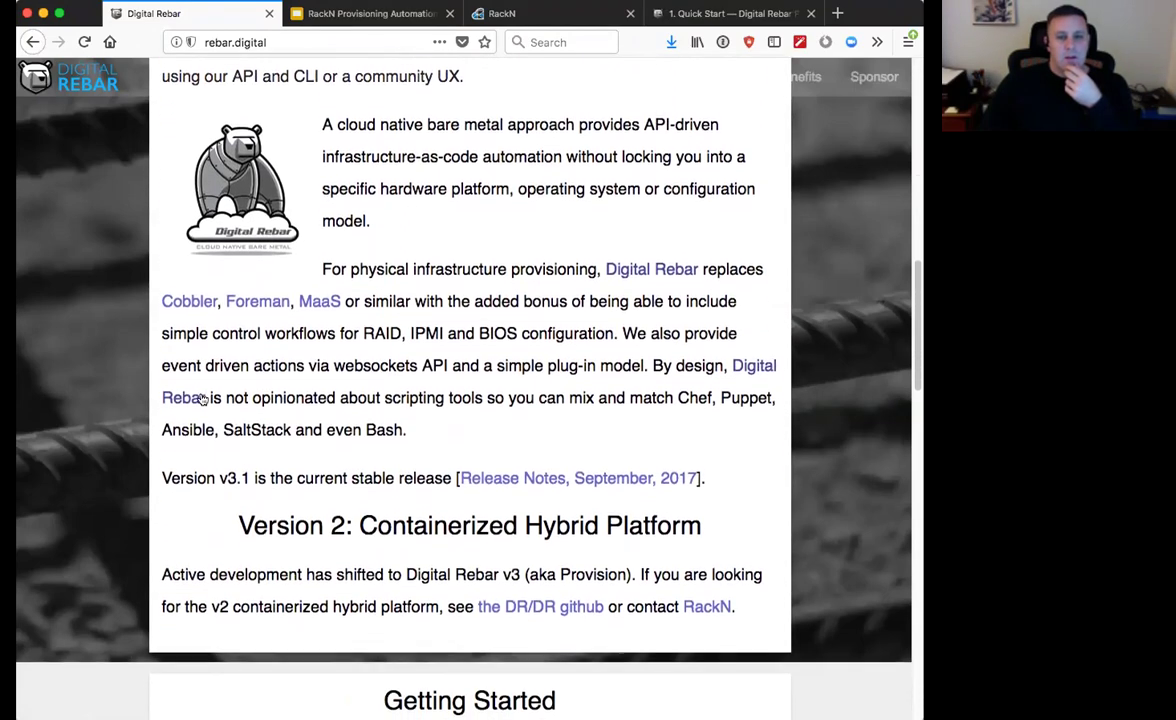
pyautogui.scroll(-5, 199, 398)
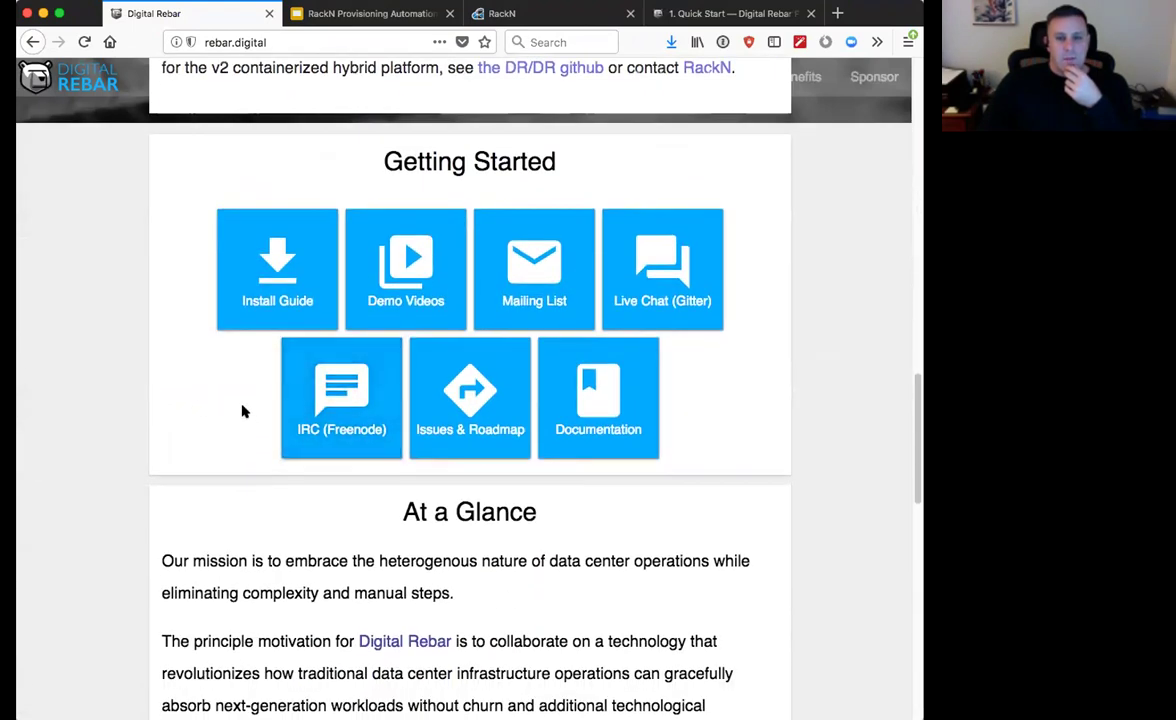
pyautogui.moveTo(271, 284)
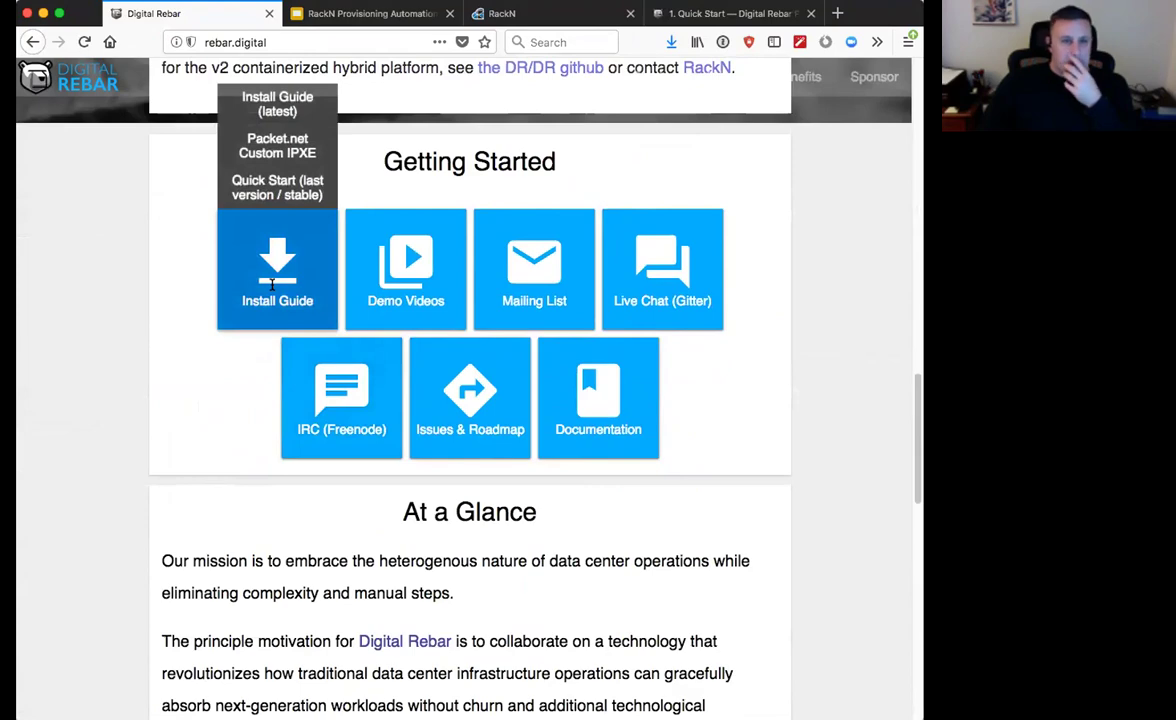
# Step: View the Digital Rebar bear logo from the overview section as a standalone image, and return to the rebar.digital page
pyautogui.scroll(10, 82, 300)
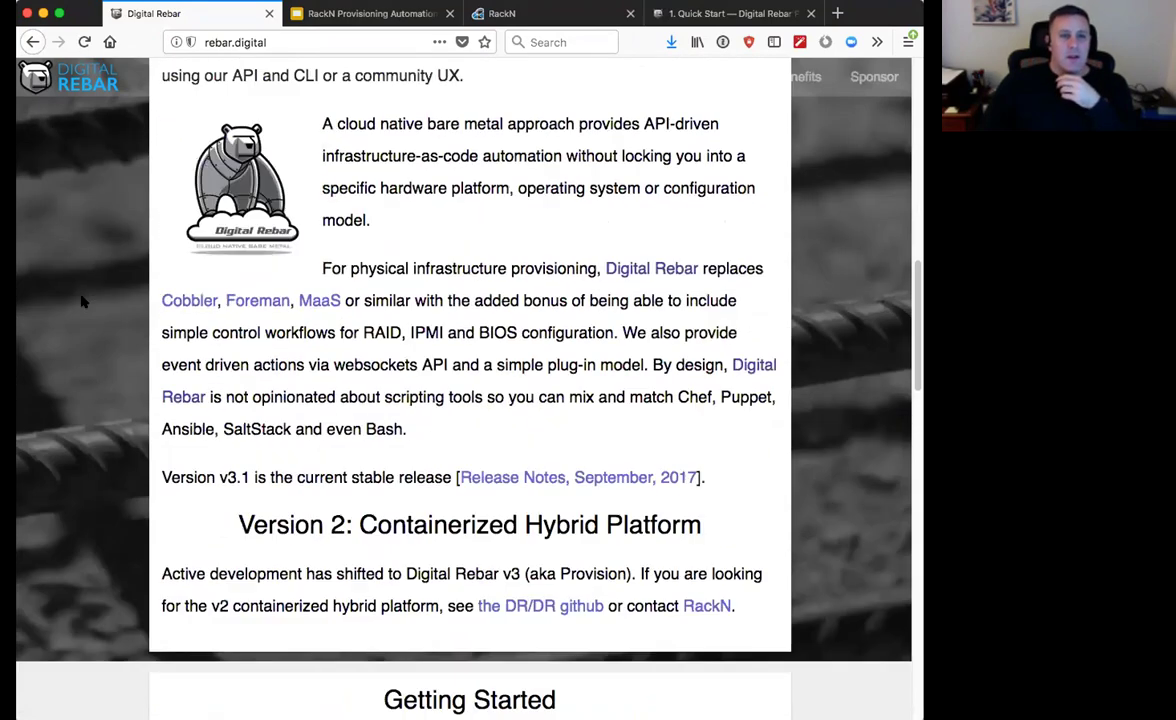
pyautogui.scroll(-3, 83, 303)
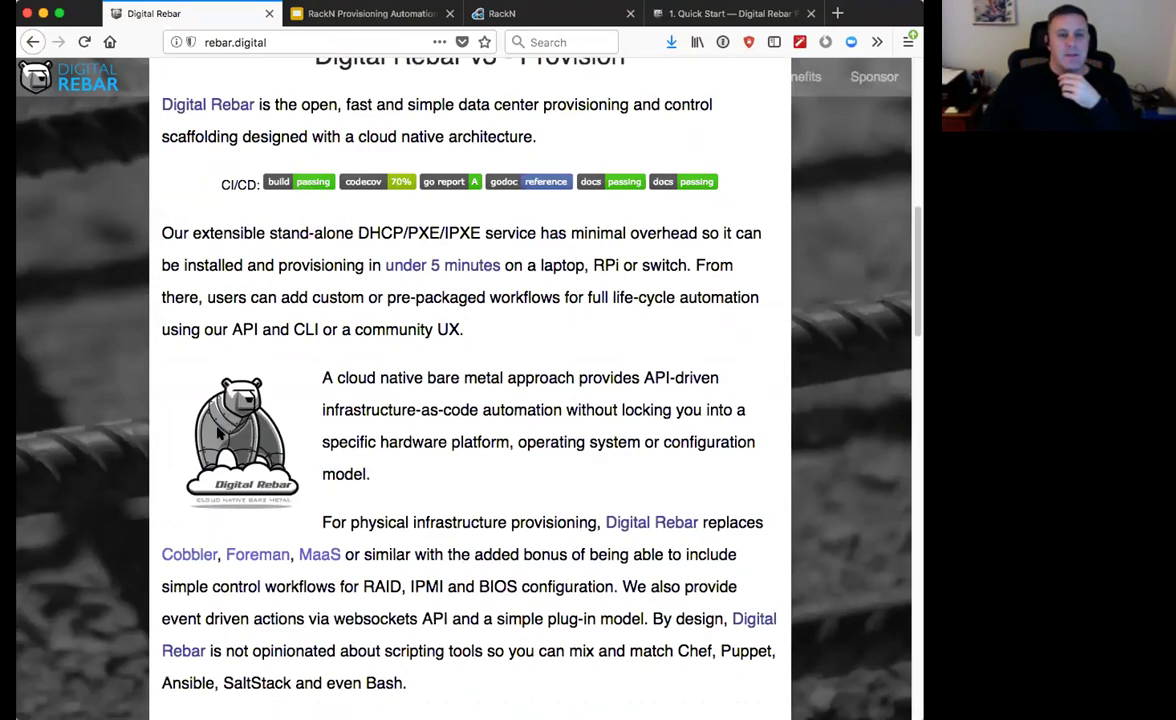
pyautogui.rightClick(220, 430)
pyautogui.click(234, 436)
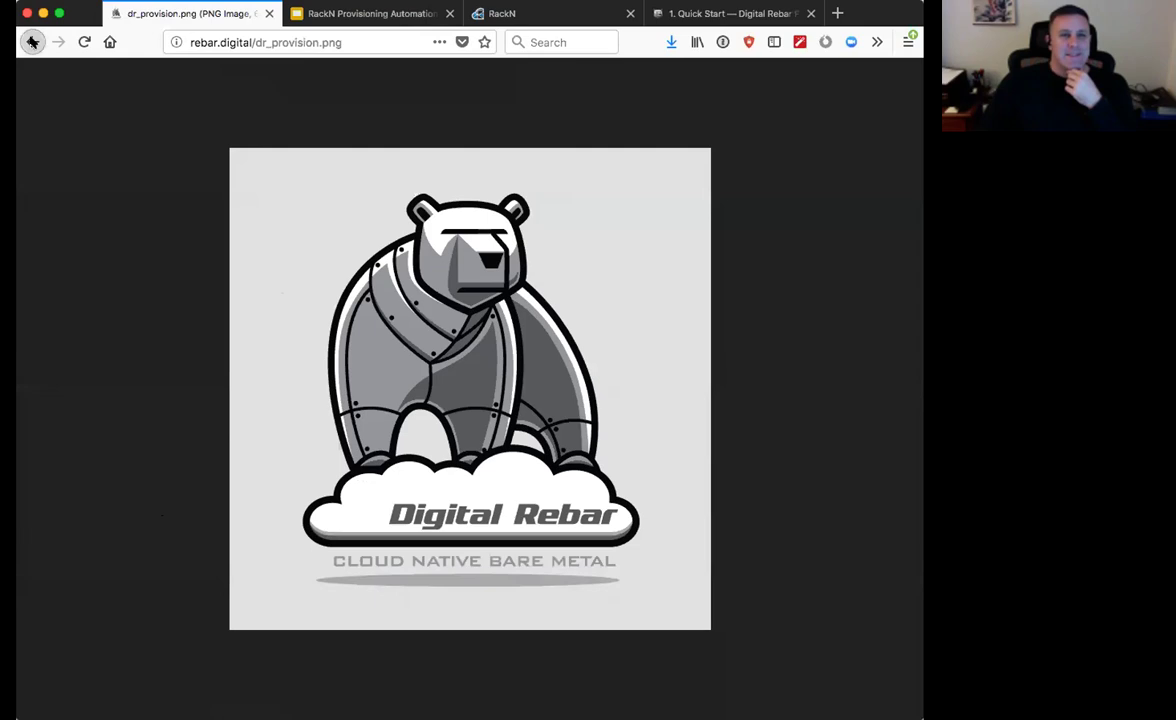
pyautogui.click(32, 42)
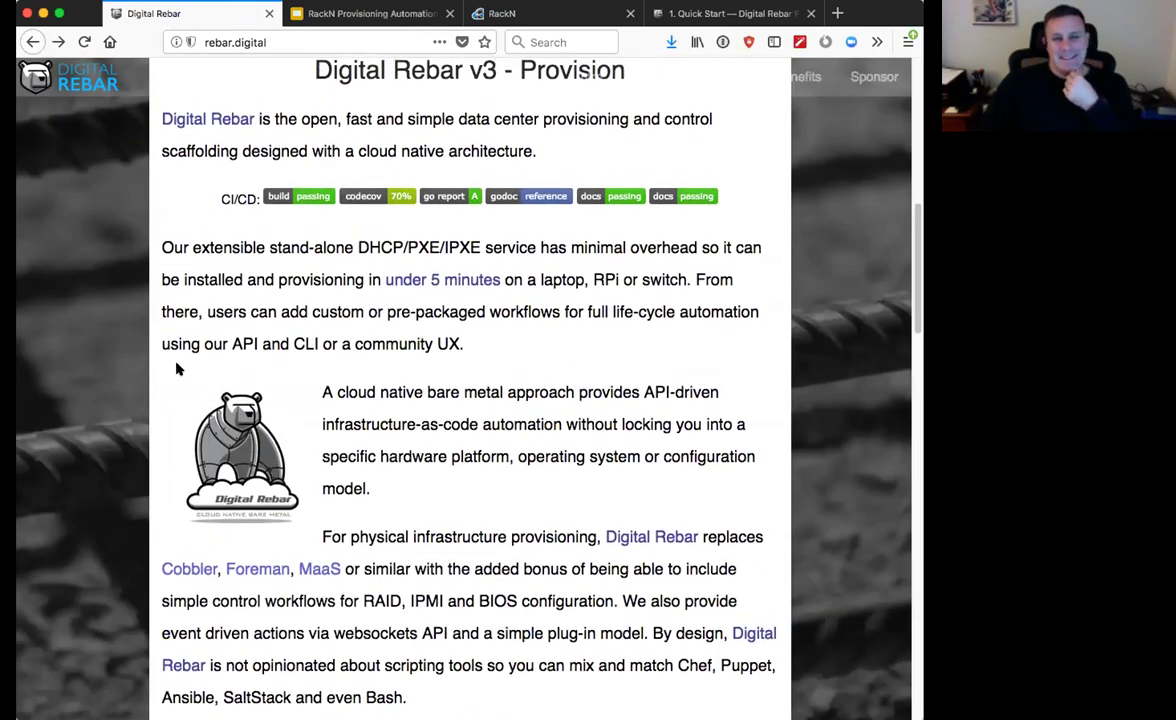
# Step: Go back to the start of the rebar.digital page and switch to the open Quick Start documentation
pyautogui.scroll(3, 178, 366)
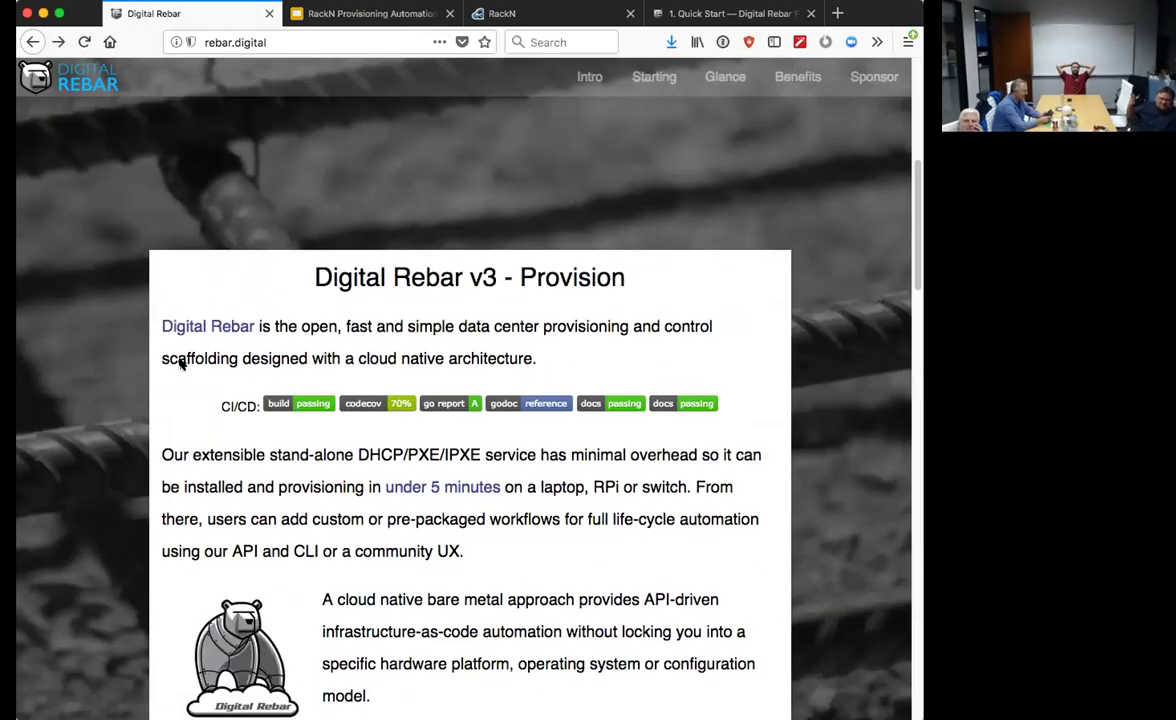
pyautogui.scroll(5, 180, 365)
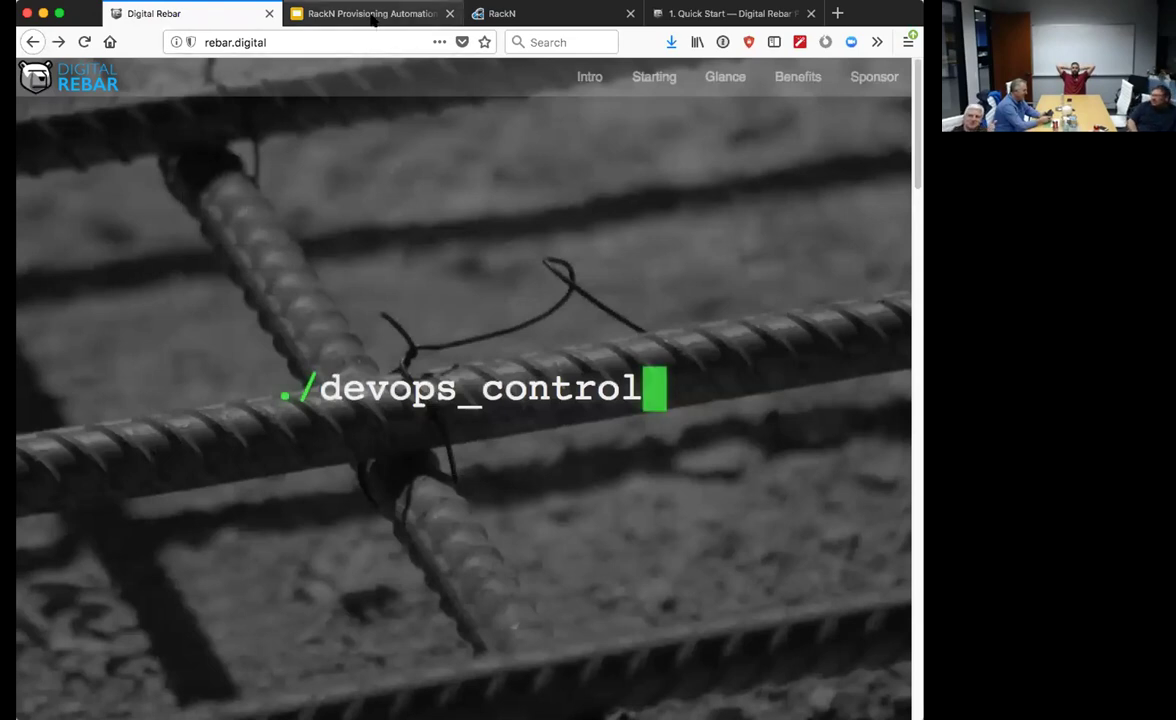
pyautogui.click(722, 13)
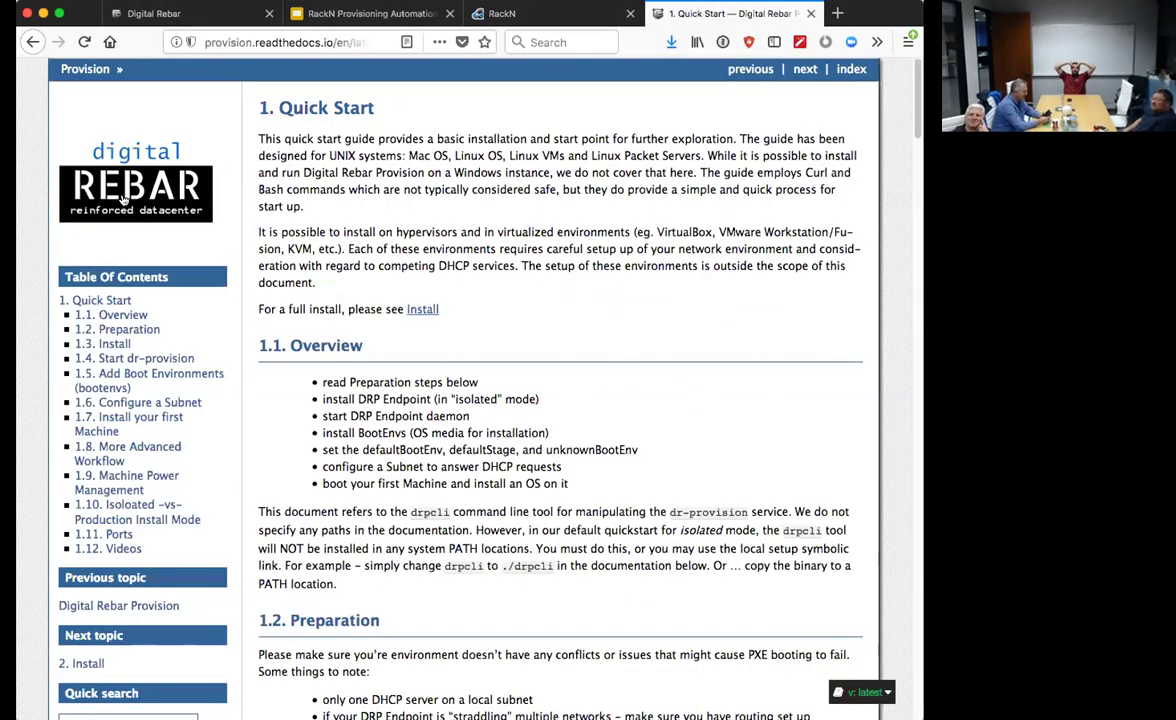